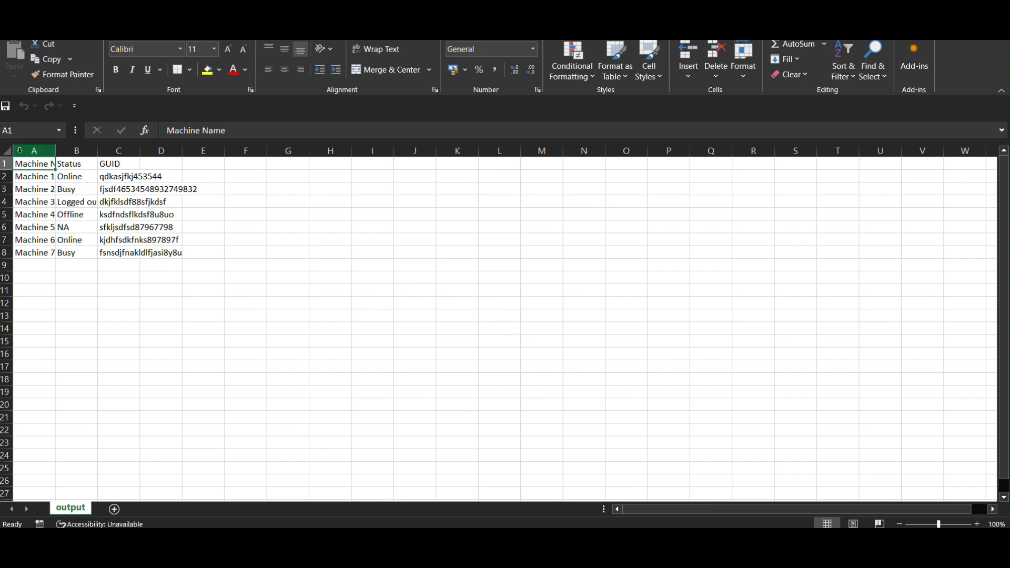
AutoFit the width of all columns in the output sheet so the machine data fits
left_click(6, 151)
double_click(52, 151)
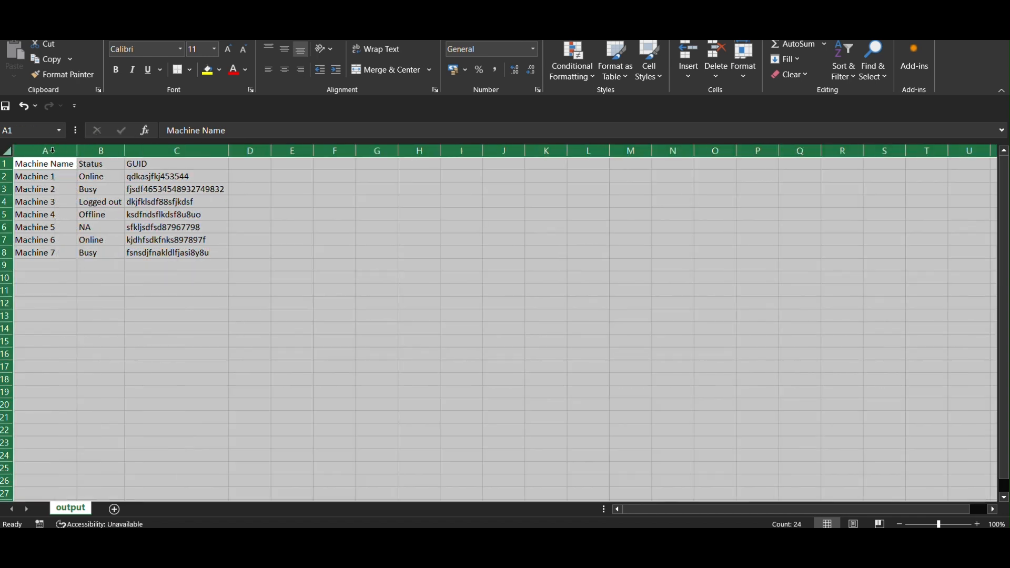
left_click(73, 167)
key("Right")
key("Right")
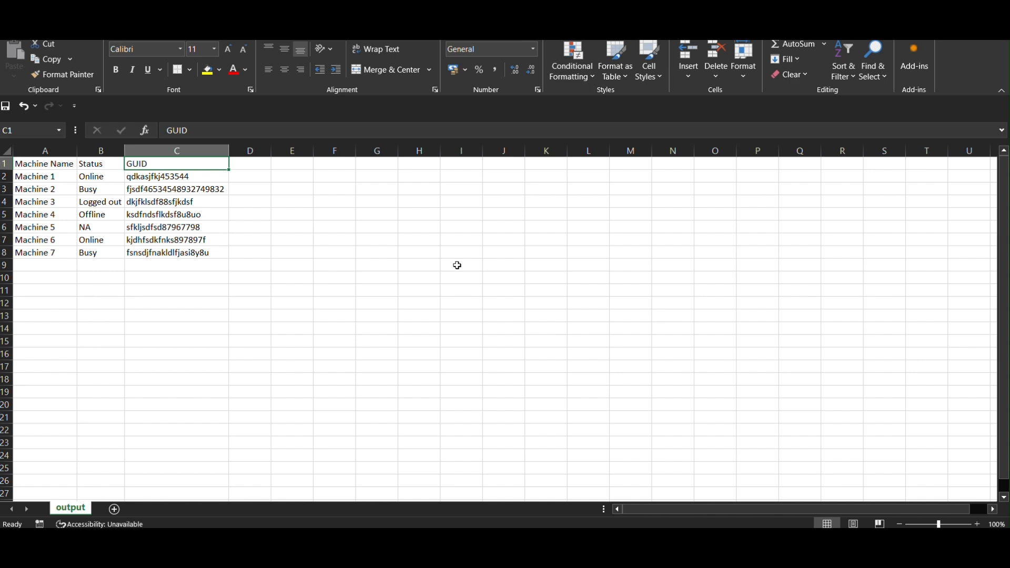
left_click(515, 292)
Close the workbook and save its changes as the CSV file output, replacing the existing file
left_click(997, 11)
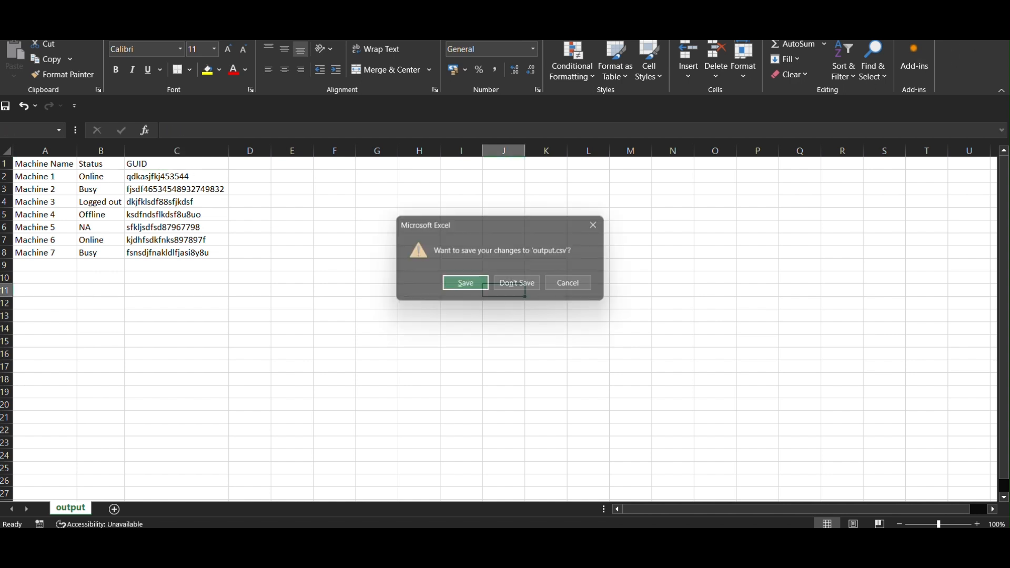
left_click(466, 292)
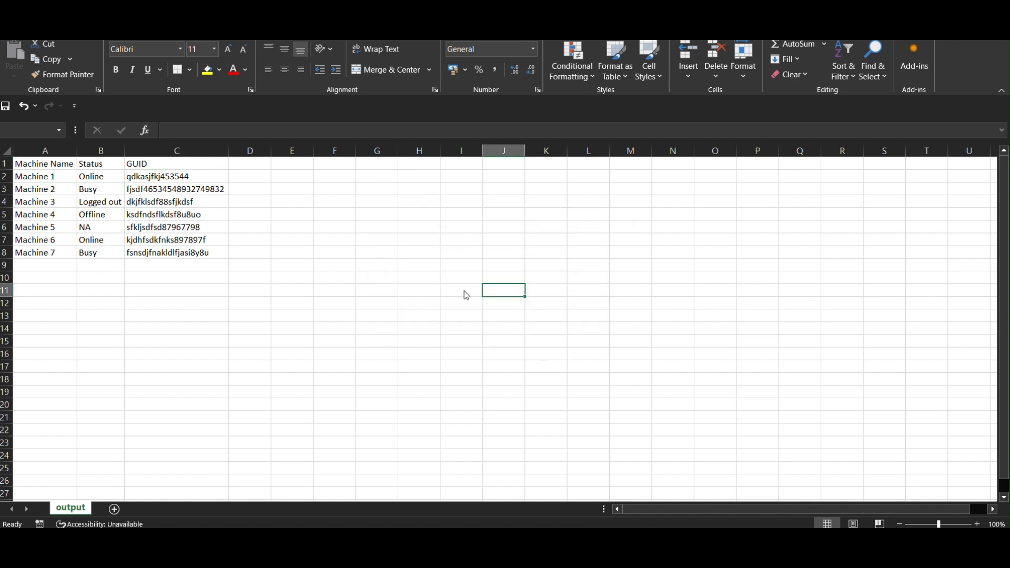
left_click(393, 288)
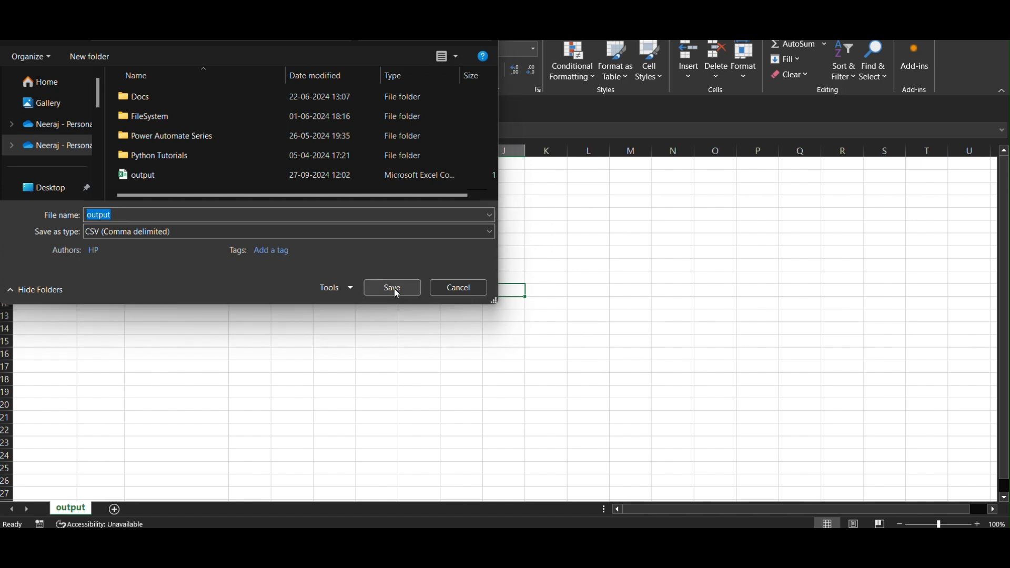
left_click(540, 273)
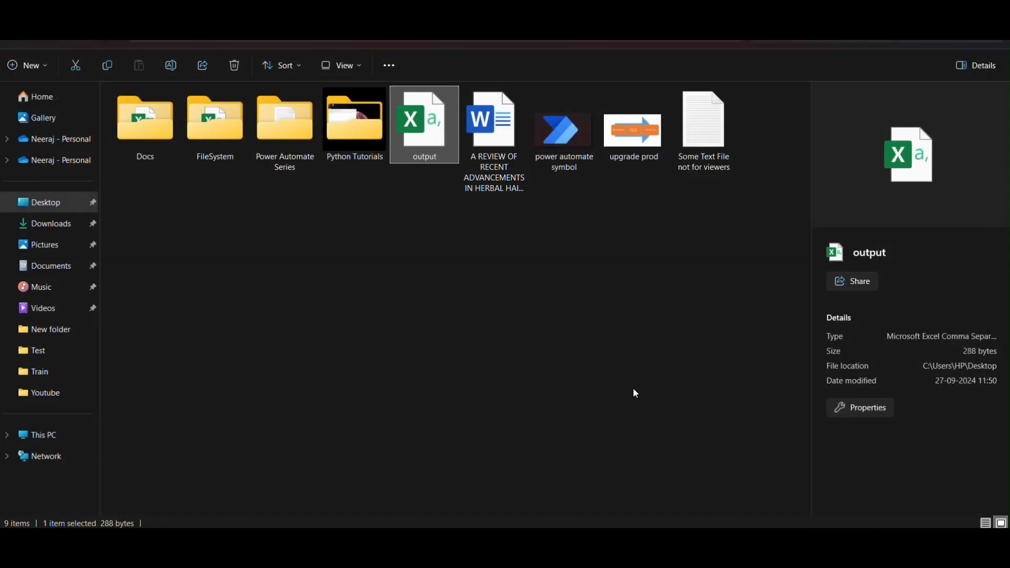
Switch to Power Apps and create a new table by importing the output CSV file from the device
key("alt+Tab")
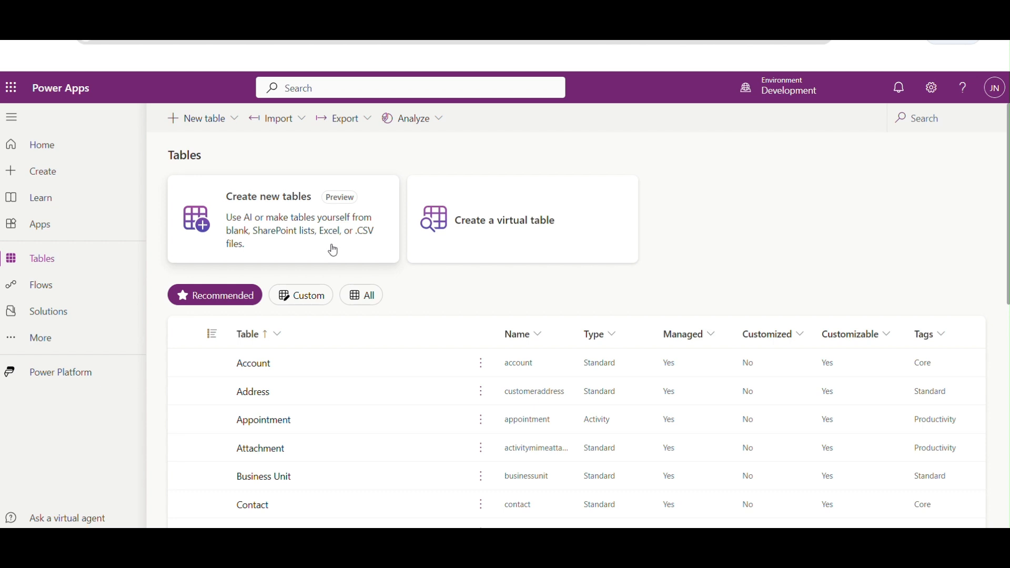
left_click(297, 130)
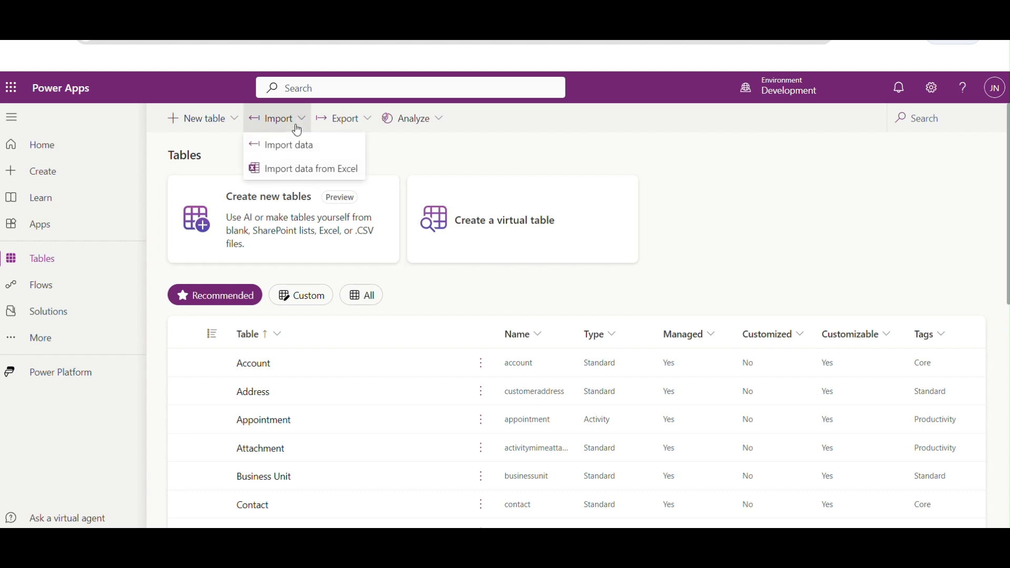
left_click(297, 172)
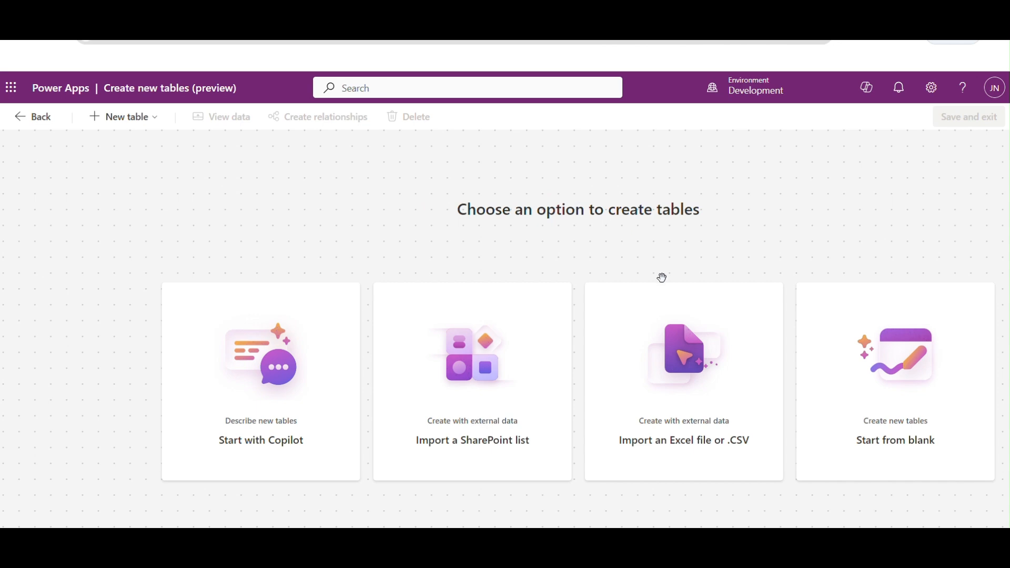
left_click(671, 331)
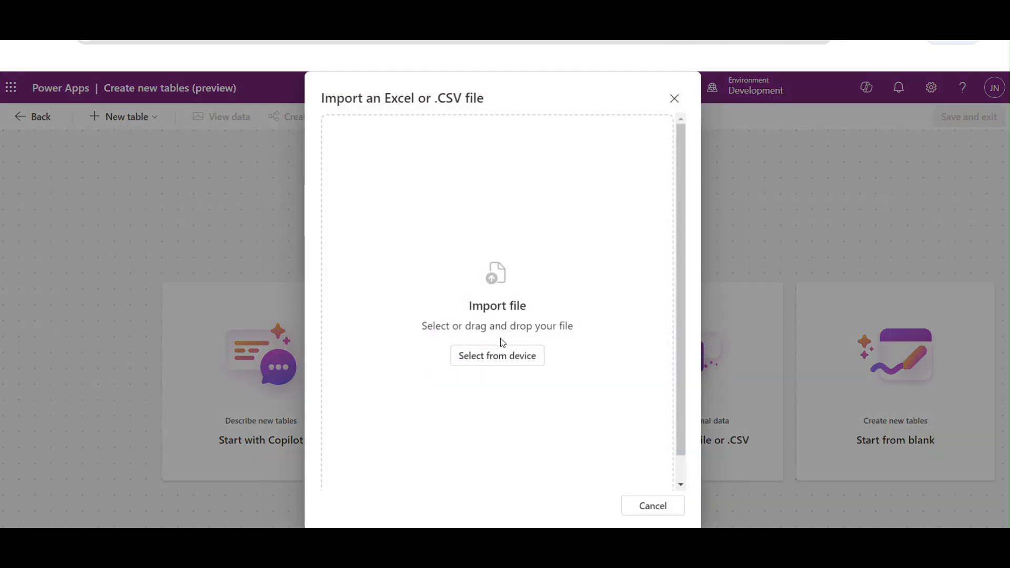
left_click(493, 351)
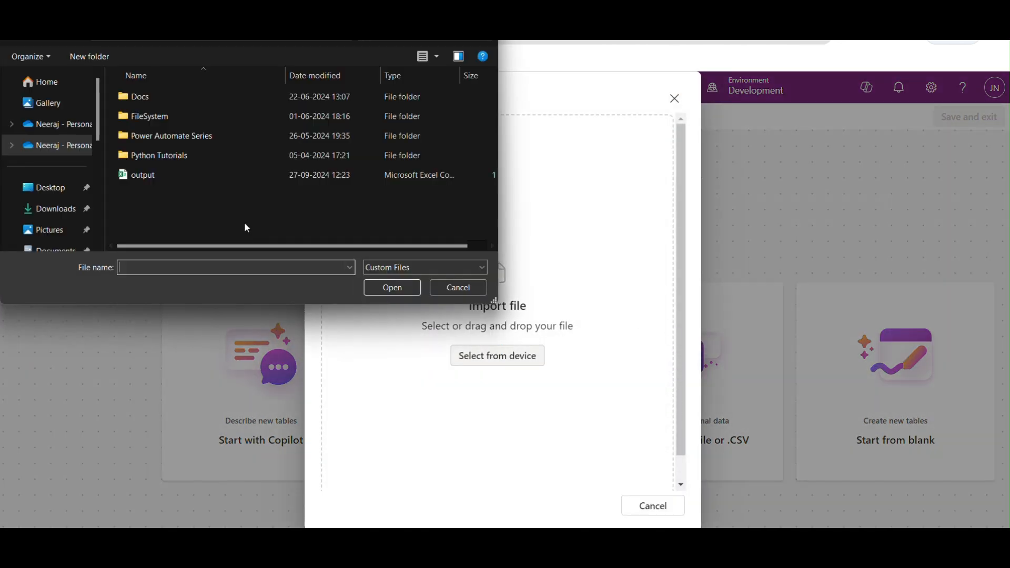
left_click(181, 175)
left_click(394, 288)
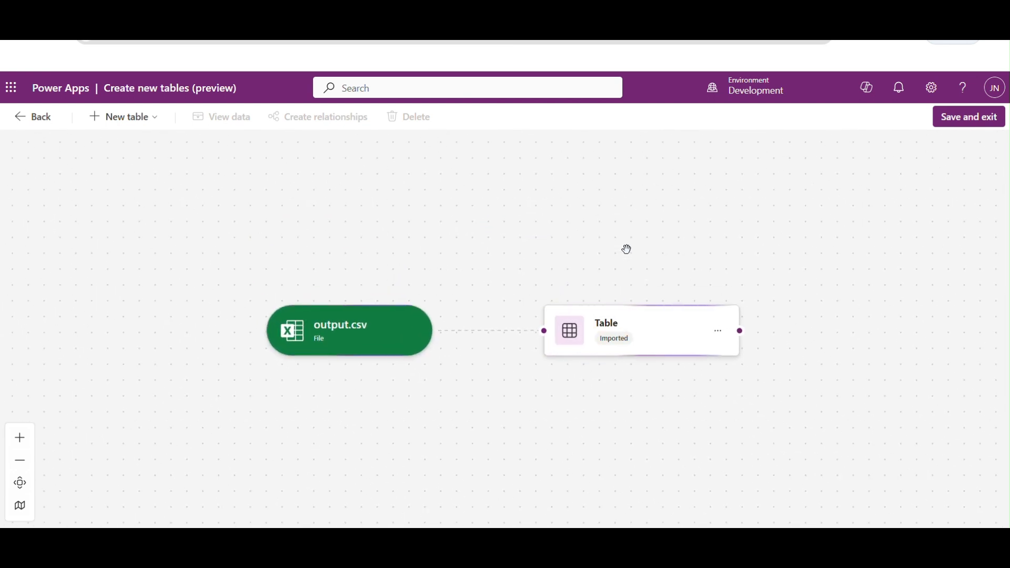
Open the data view of the table imported from output.csv and look through its rows
left_click(719, 331)
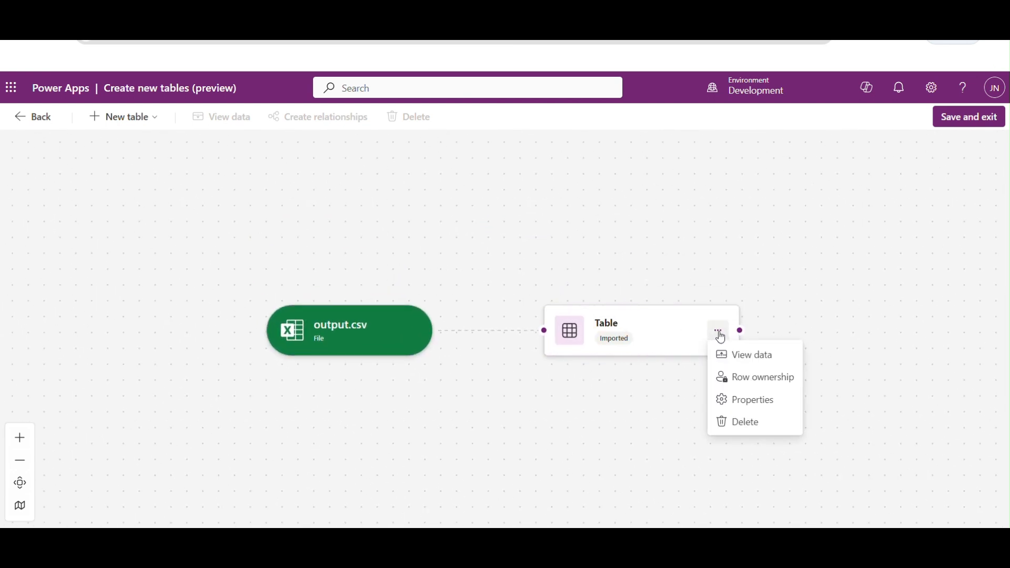
left_click(739, 354)
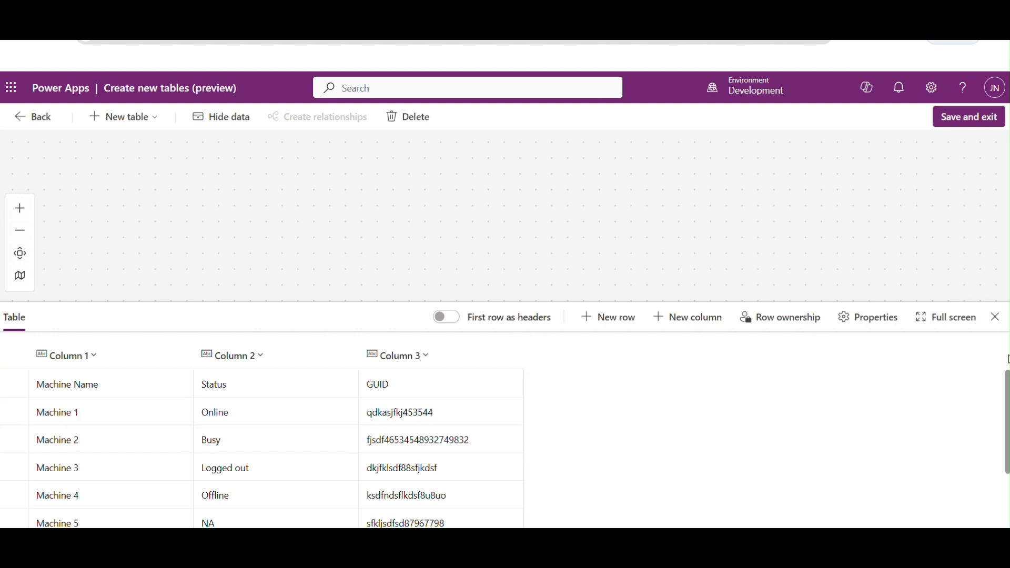
scroll(1008, 396, "down", 3)
scroll(712, 358, "up", 3)
left_click(87, 389)
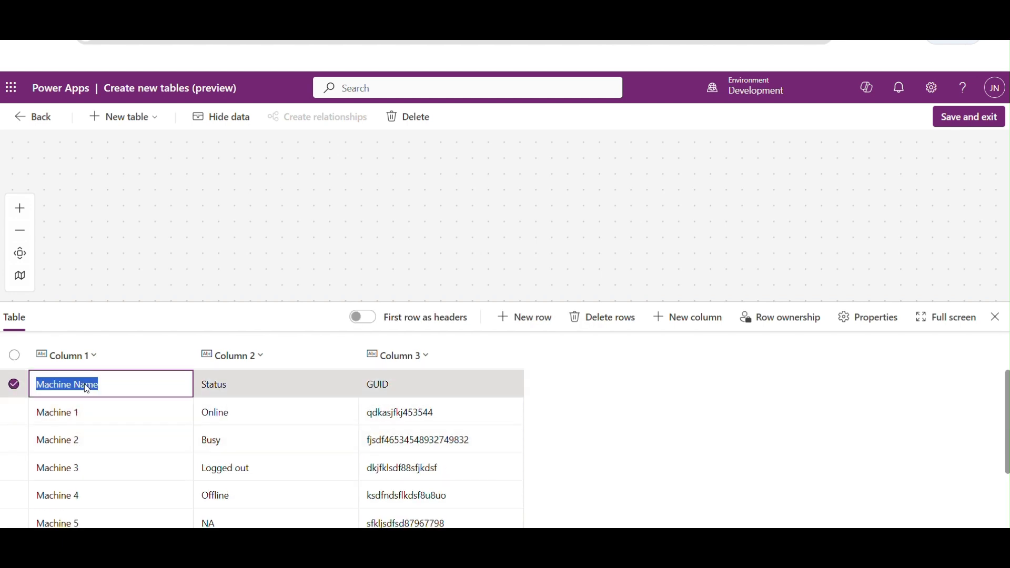
left_click(92, 356)
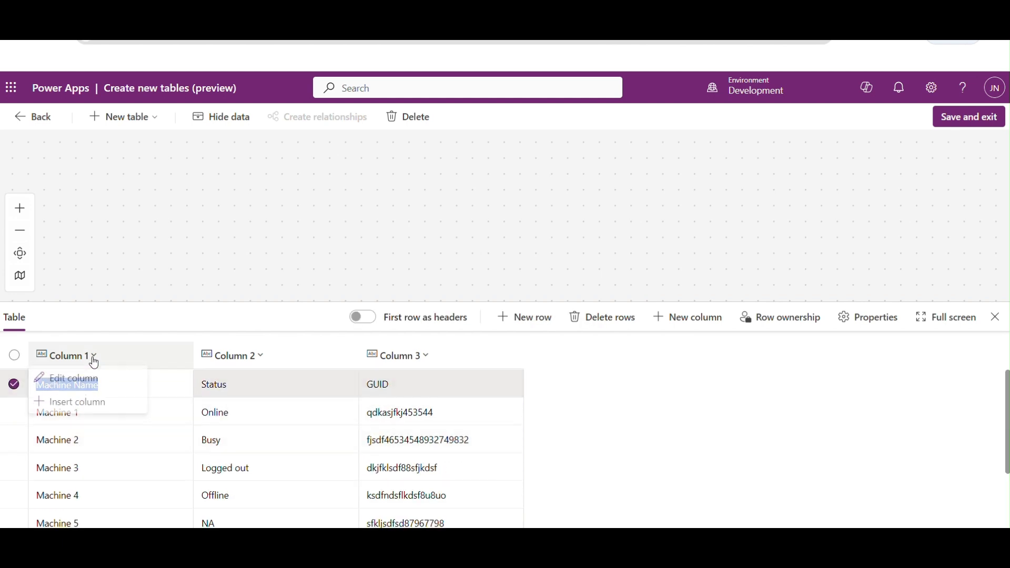
left_click(90, 383)
left_click(309, 302)
key("ctrl+a")
key("BackSpace")
type("Machine Nam")
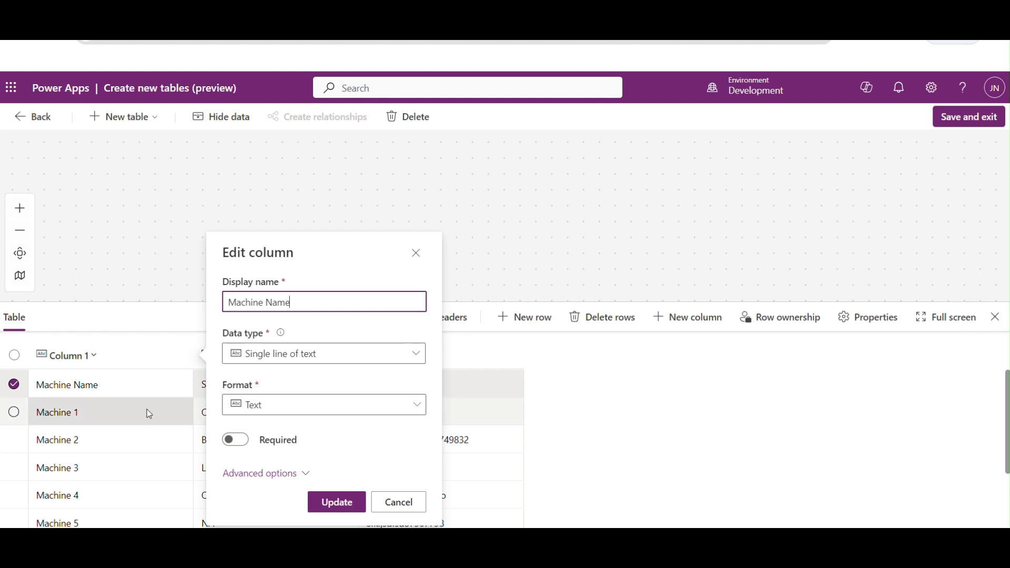
left_click(333, 361)
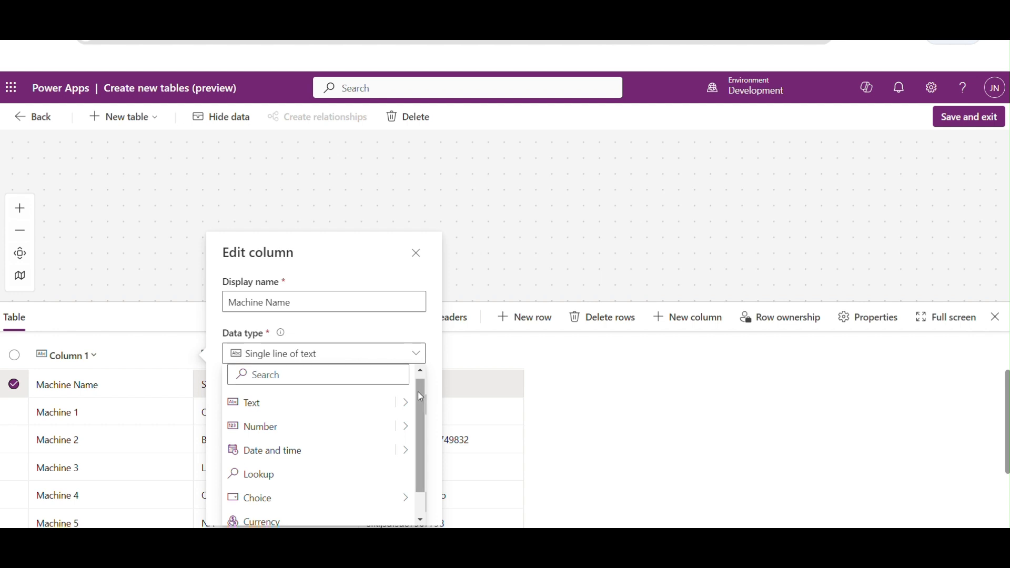
left_click_drag(418, 385, 421, 418)
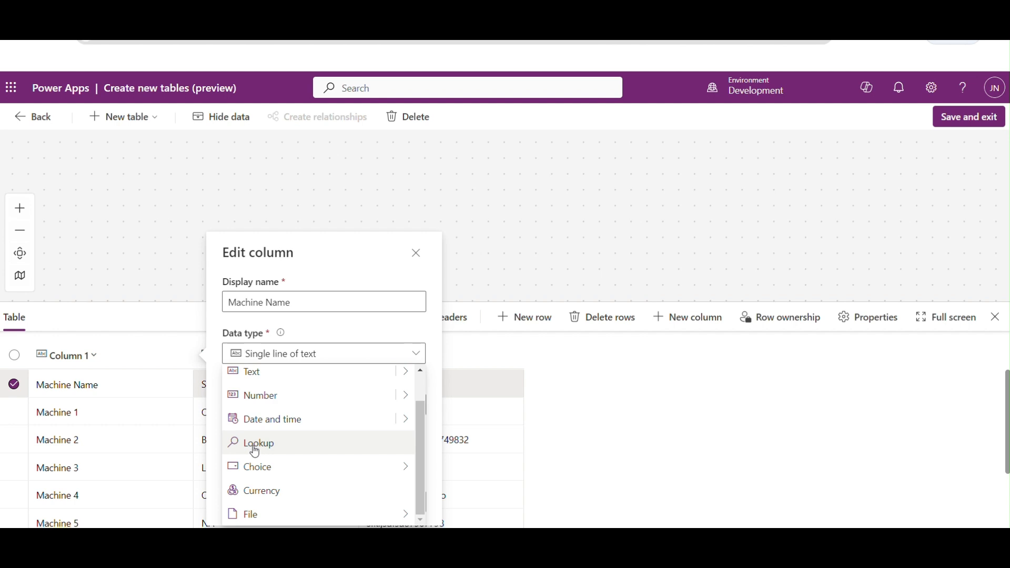
left_click(60, 385)
Rename Column 1 to Machine Name and make it a required column
left_click(92, 356)
left_click(96, 374)
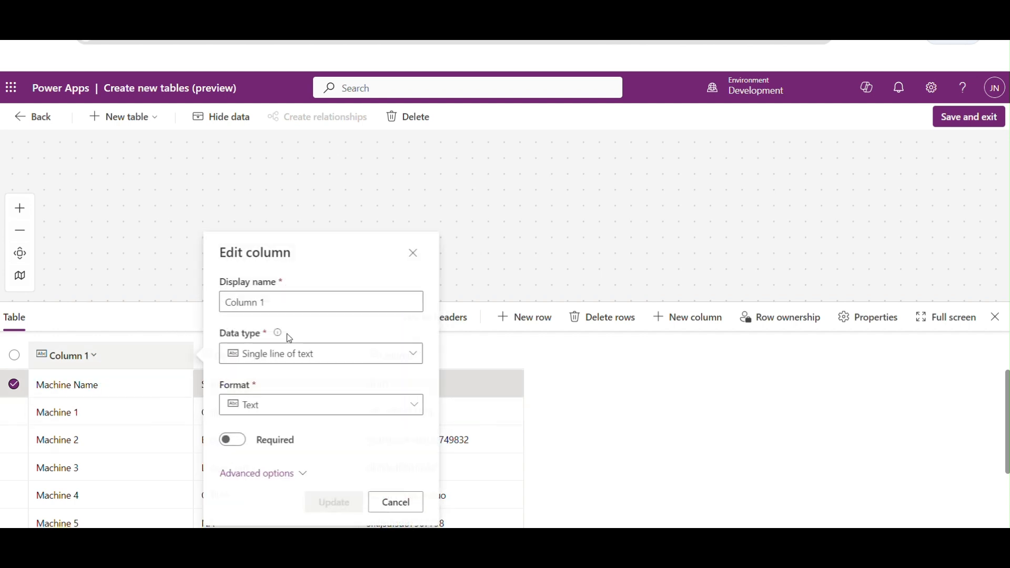
left_click_drag(282, 301, 219, 302)
type("Machine")
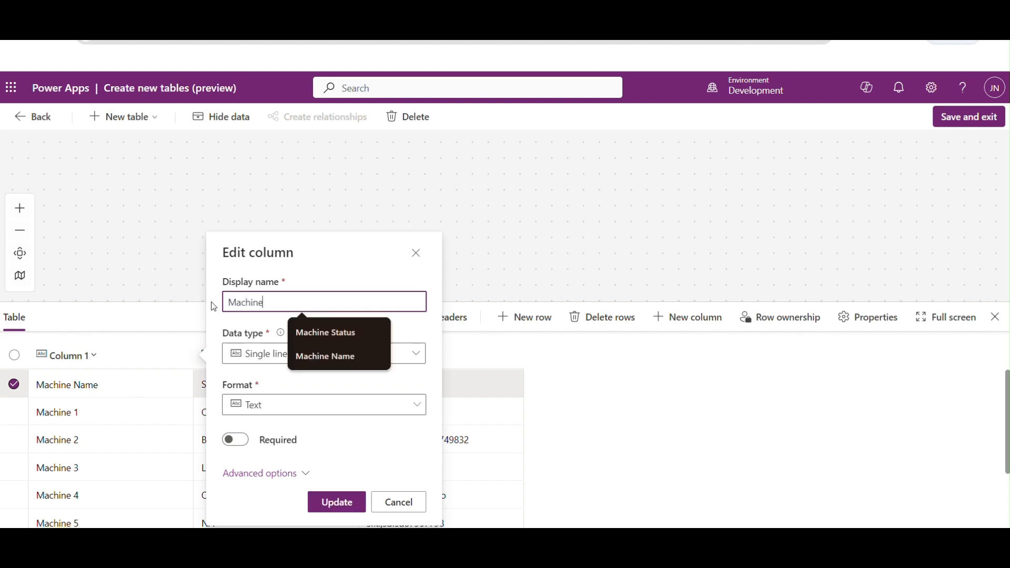
type(" Name")
left_click(236, 440)
left_click(336, 502)
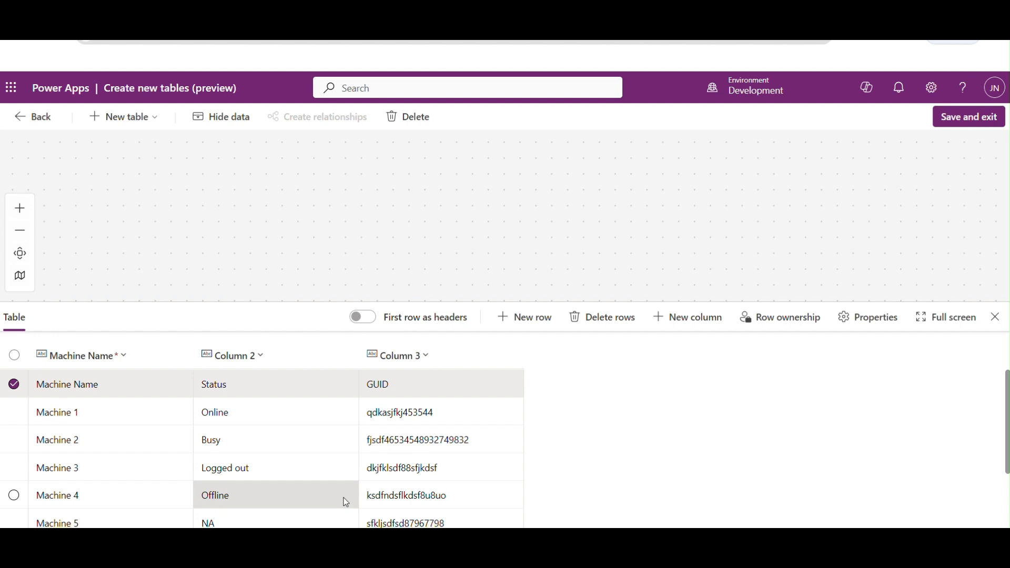
Change the first row's machine name to Machine 21 and its Column 2 value to Online
left_click(78, 386)
left_click(78, 385)
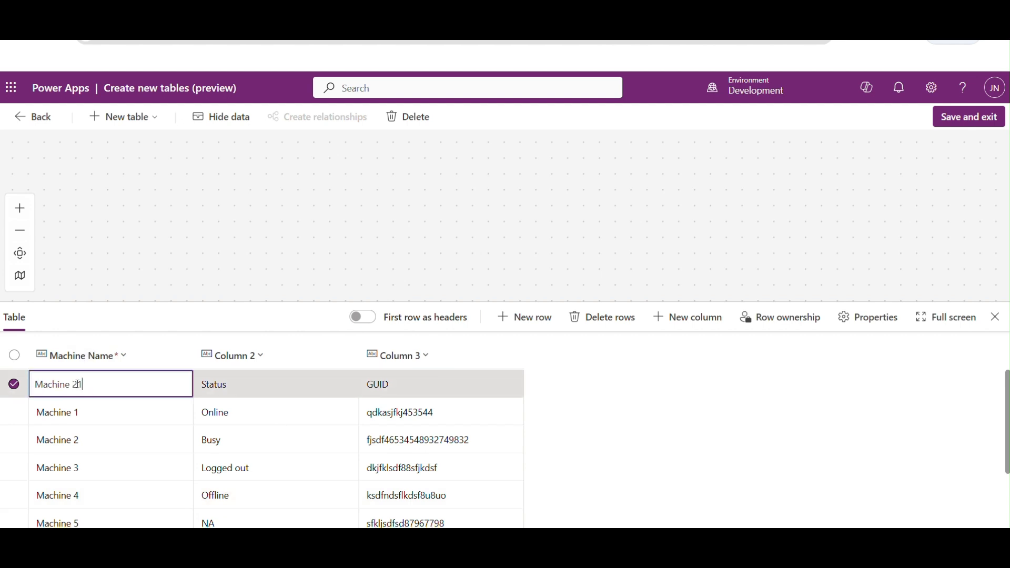
left_click(230, 389)
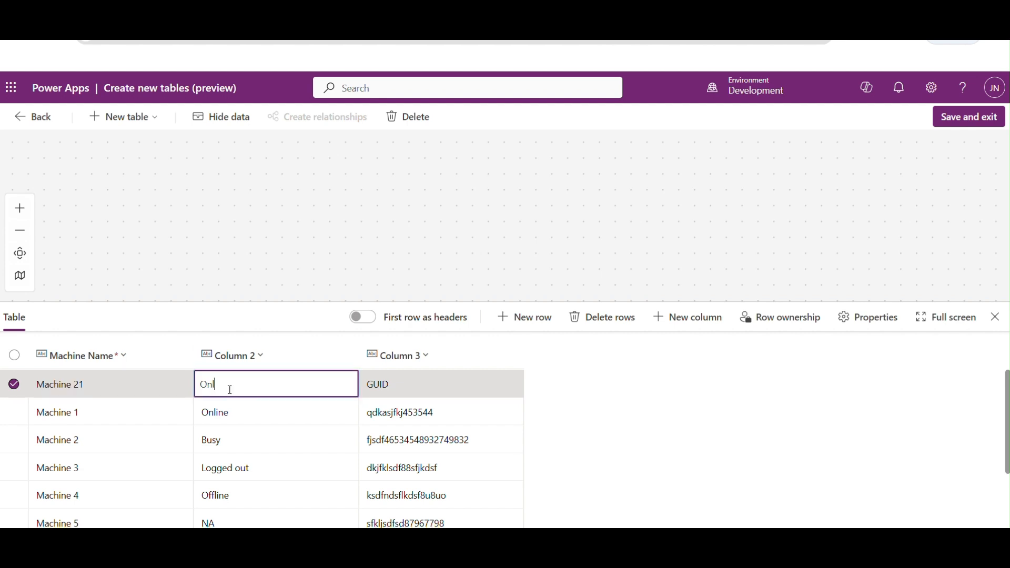
Rename Column 2 to Status, keeping it a single line of text
left_click(254, 360)
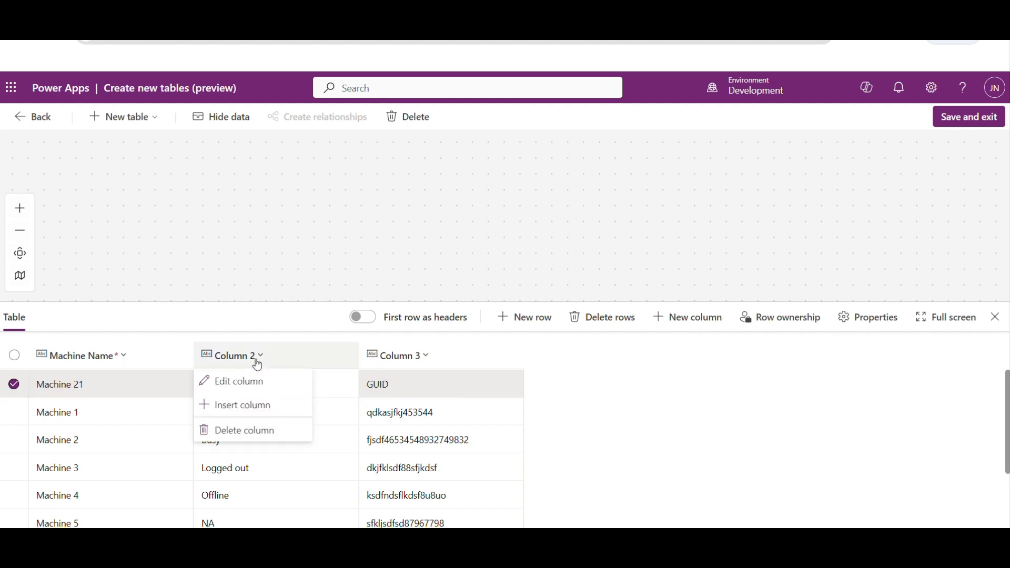
left_click(254, 383)
left_click_drag(447, 297, 370, 296)
type("Status")
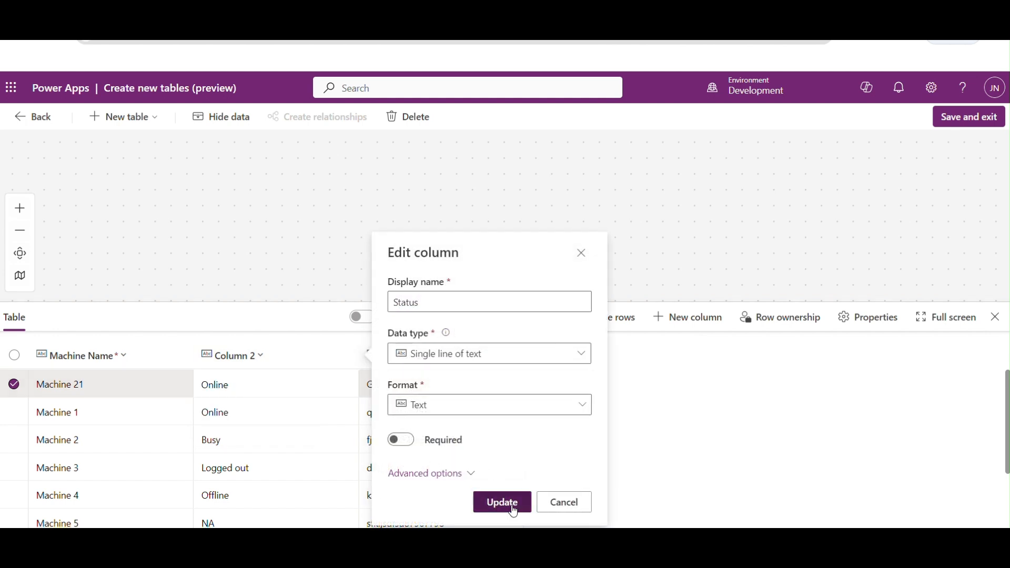
left_click(509, 506)
Rename Column 3 to GUID, keeping it a single line of text
left_click(426, 358)
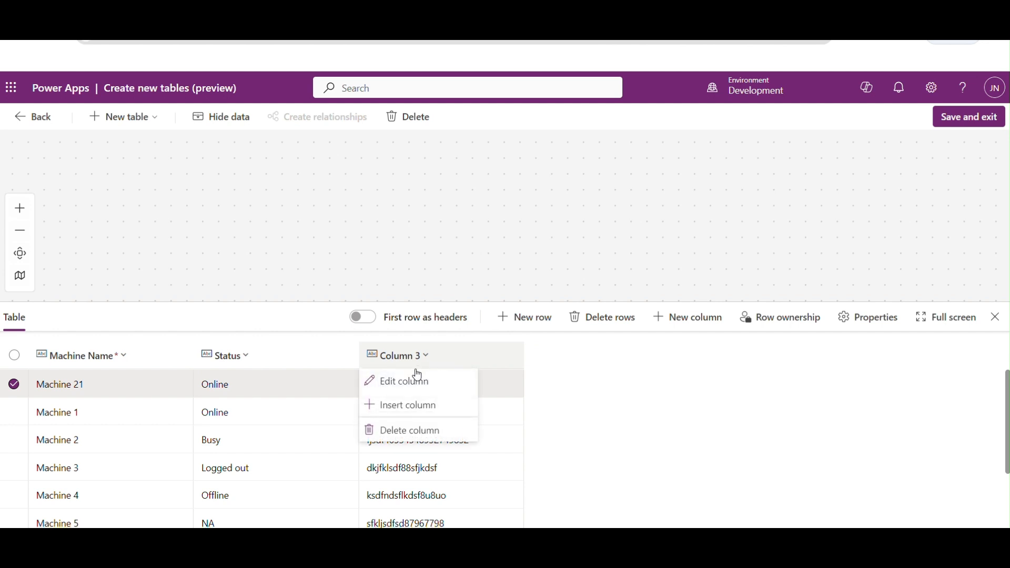
left_click(412, 379)
left_click_drag(597, 303, 515, 301)
type("GUID")
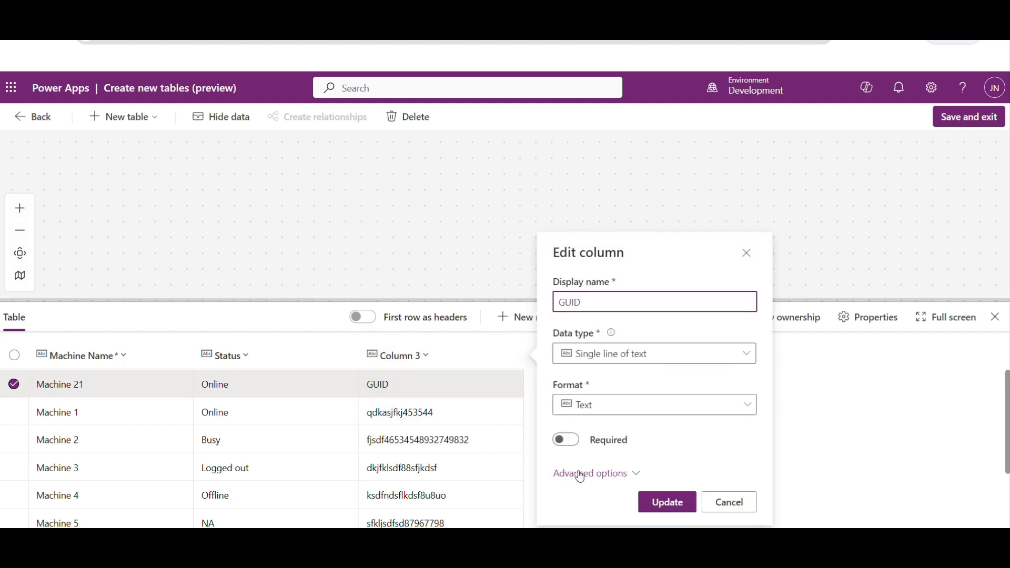
left_click(667, 502)
Set the first row's GUID value to GUIDashdghasgdsa667
double_click(381, 384)
key("End")
type("ashdghasgdsa")
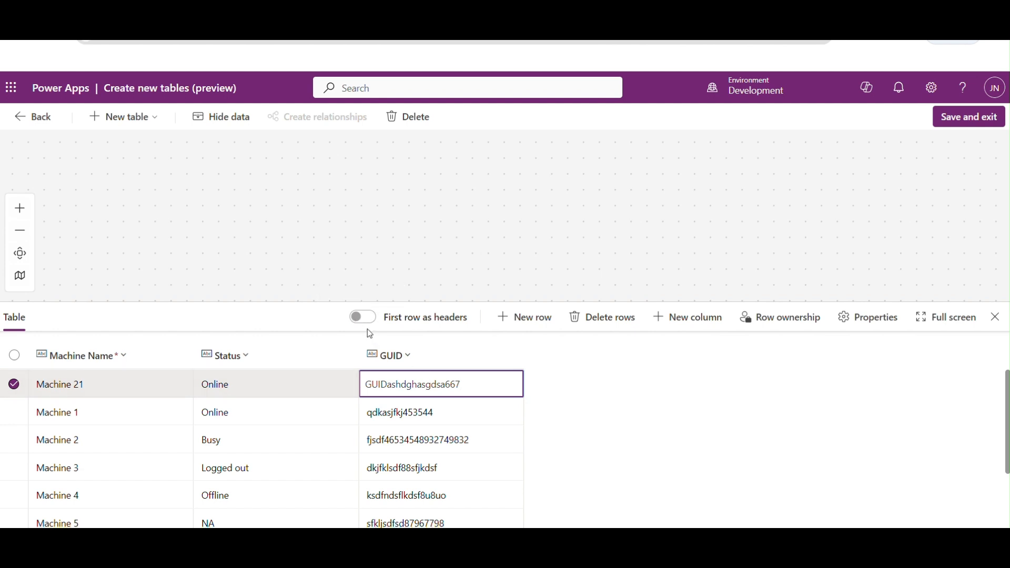
left_click(583, 396)
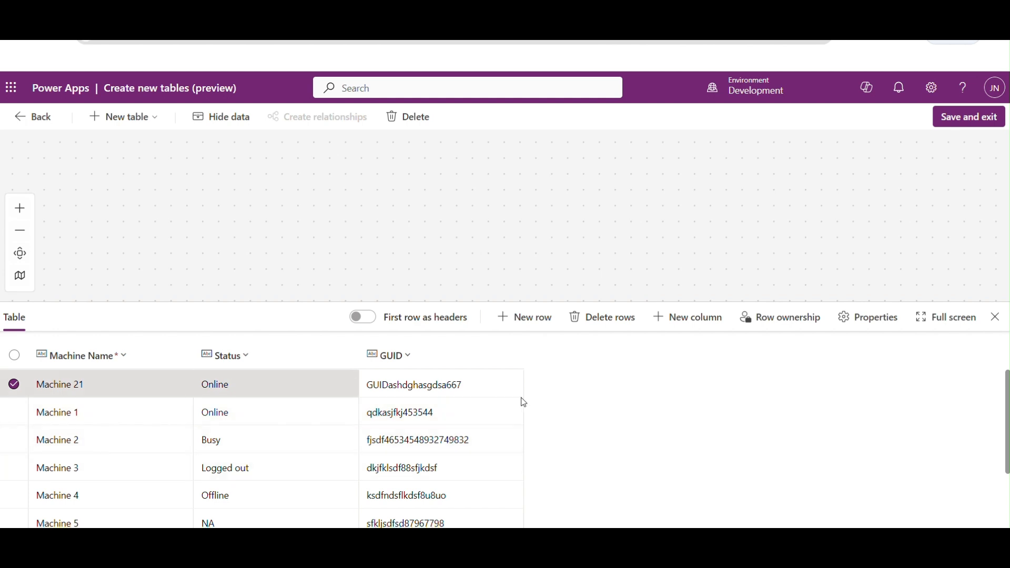
Review the table's display name, plural name and primary column in its properties without changing them
left_click(872, 321)
left_click_drag(652, 268, 574, 264)
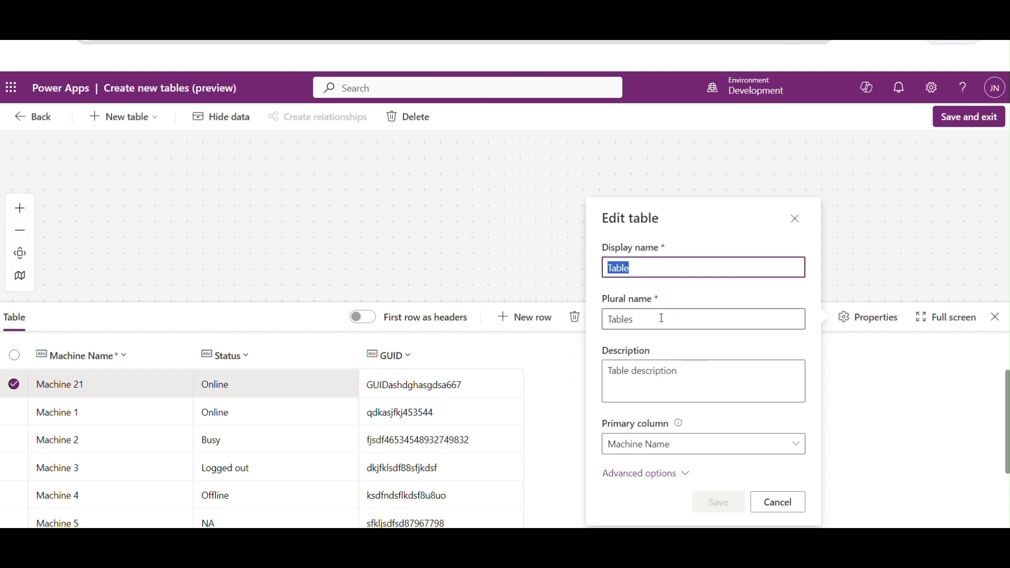
left_click_drag(660, 317, 602, 317)
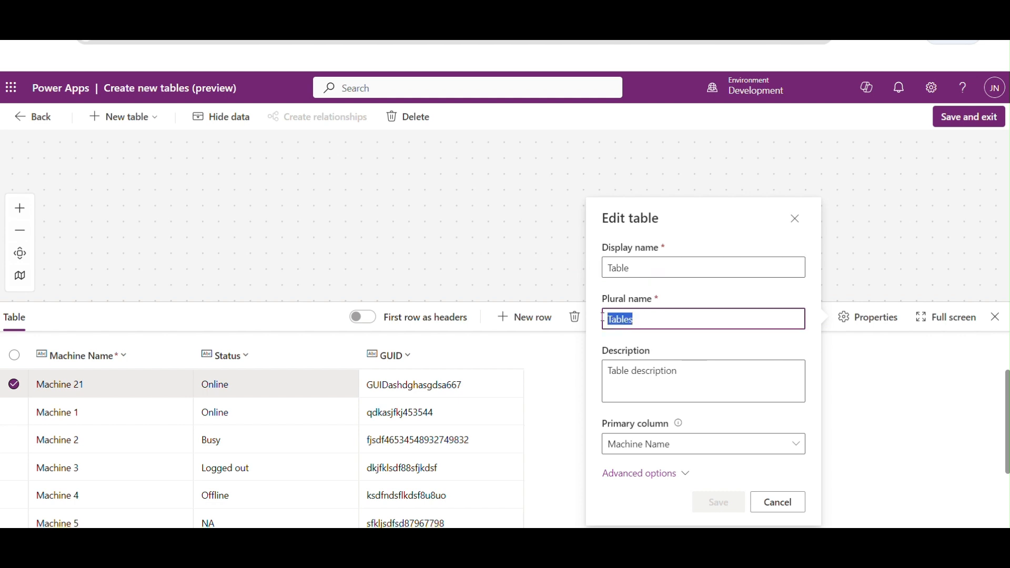
left_click(667, 447)
left_click(665, 446)
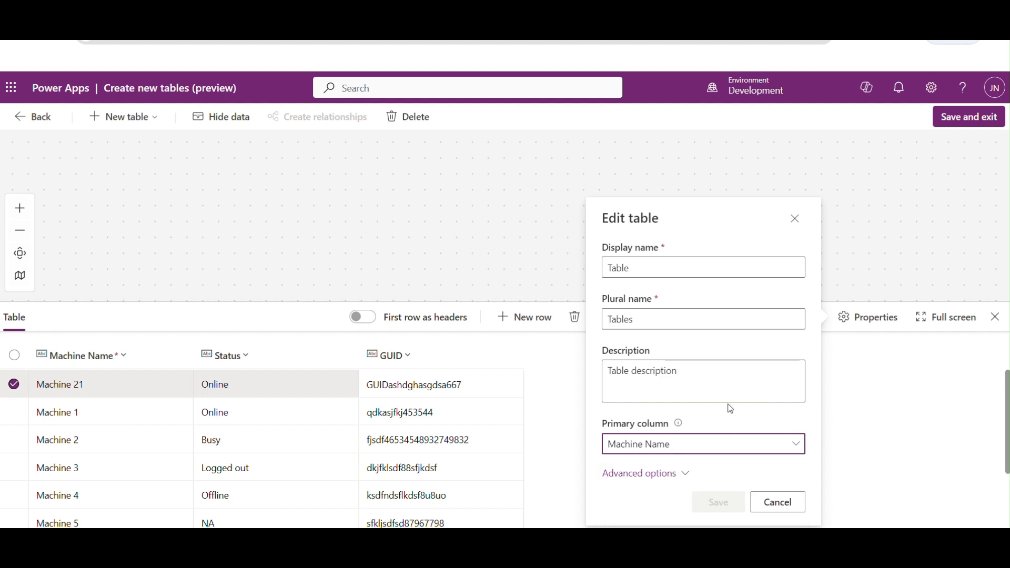
left_click(983, 424)
scroll(982, 425, "down", 1)
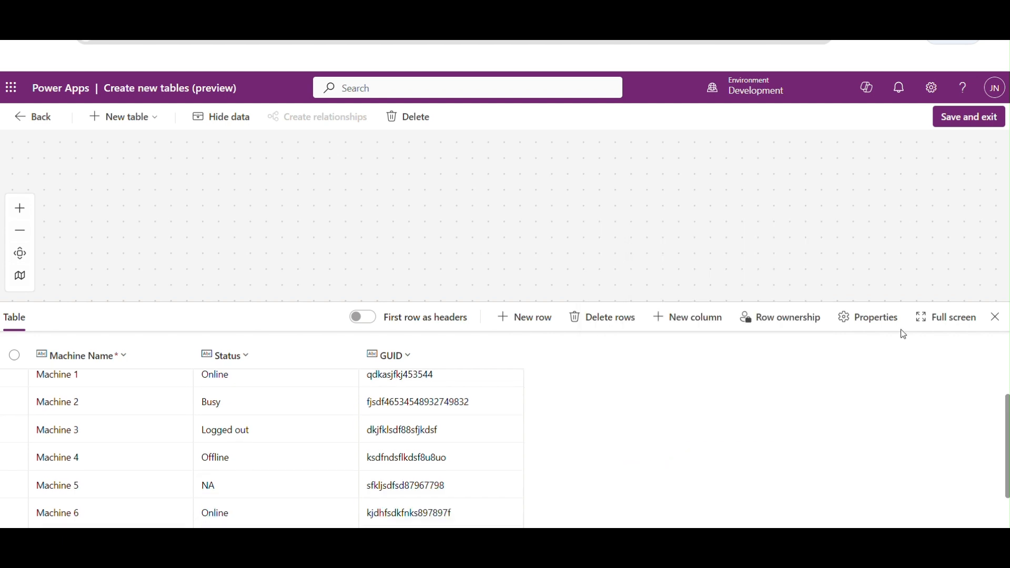
Set the table's display name to Check Machine Status, keep the matching schema name, and save and exit the table designer
left_click(867, 317)
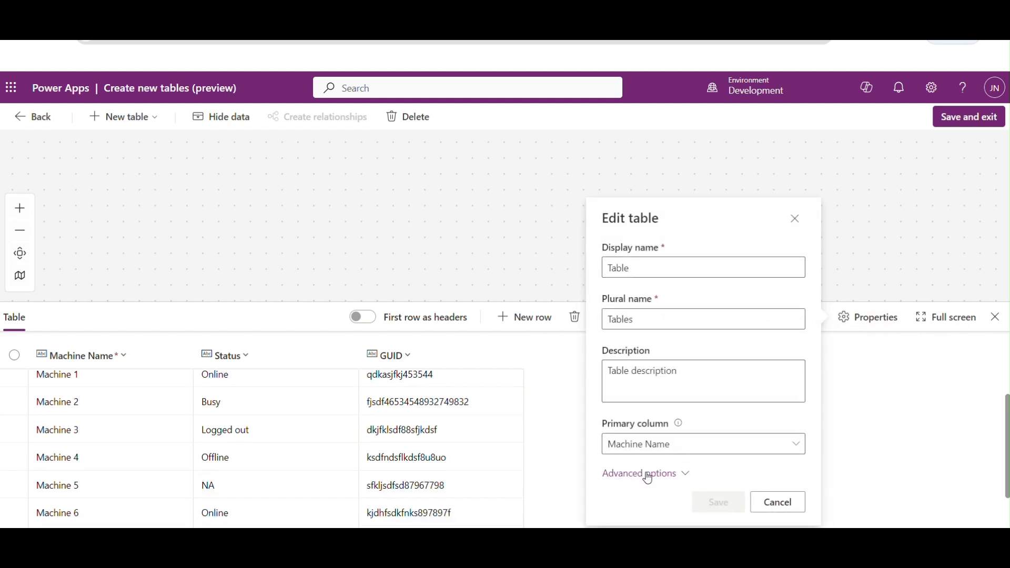
left_click(648, 475)
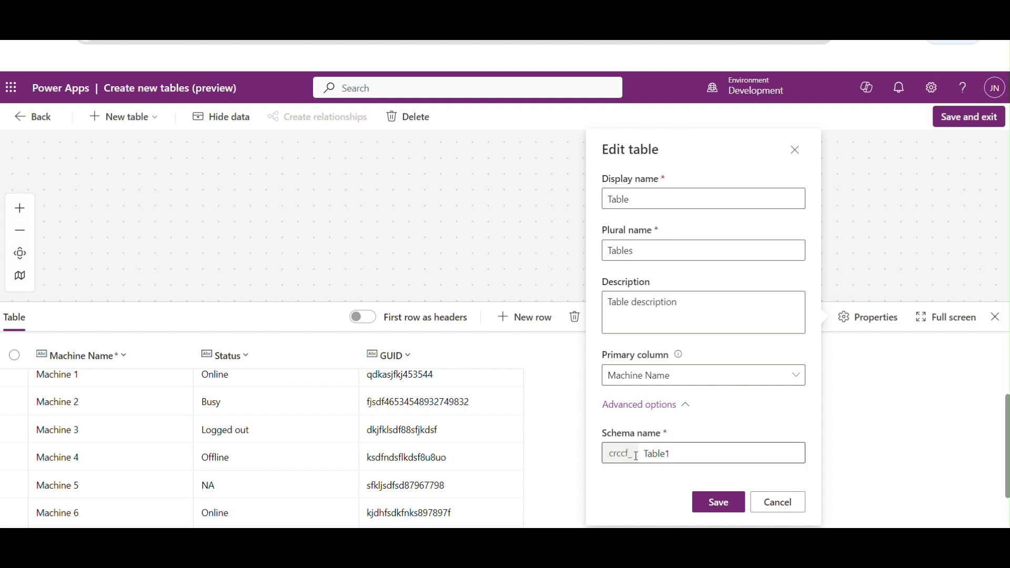
left_click_drag(629, 198, 594, 198)
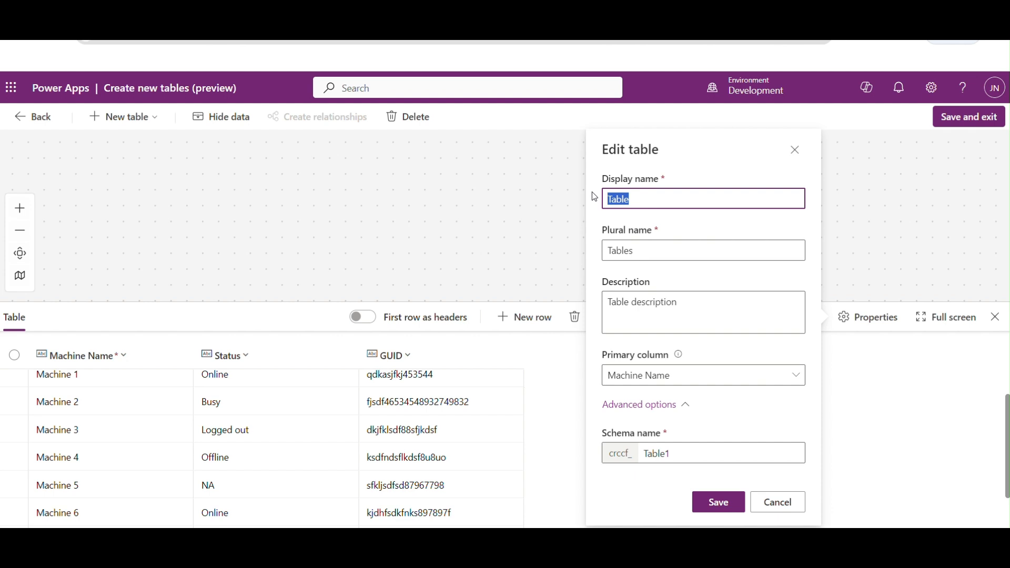
type("C")
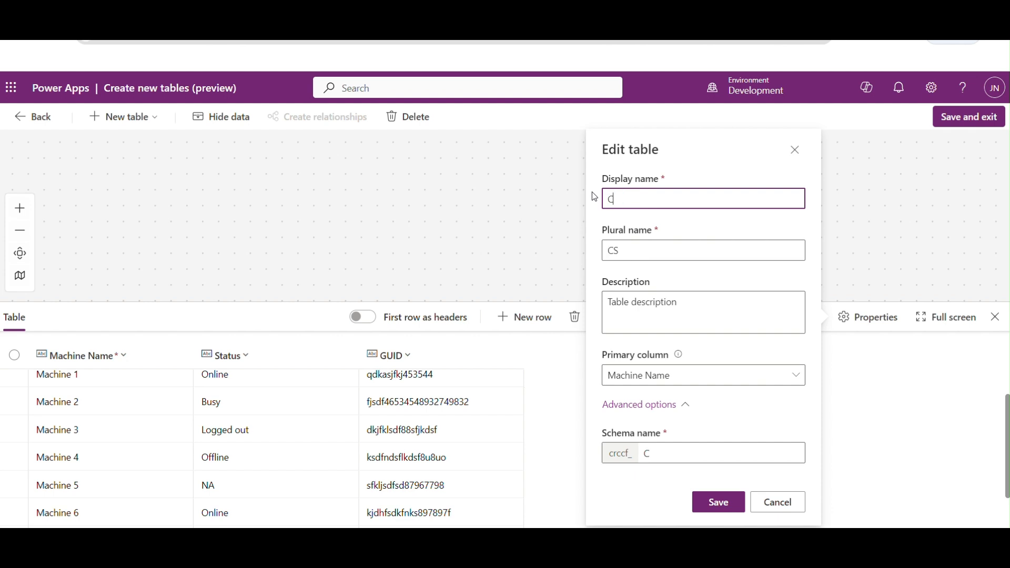
type("heck Ma")
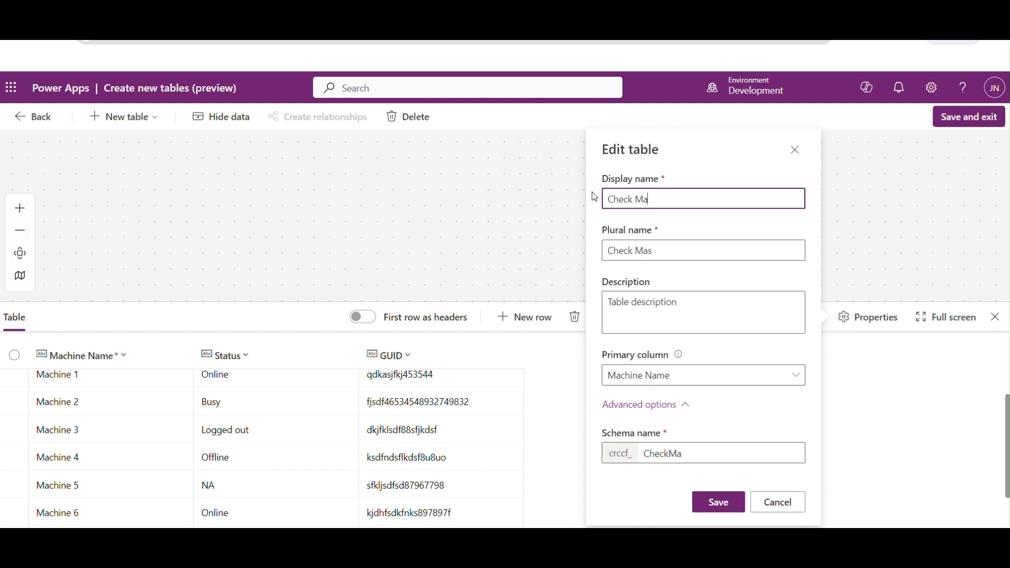
type("chine Status")
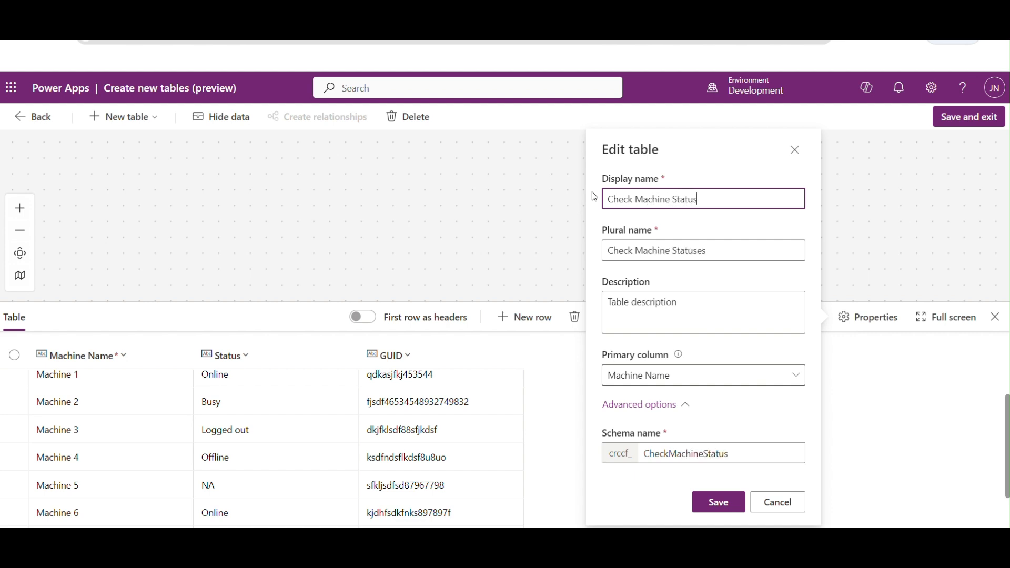
left_click(719, 503)
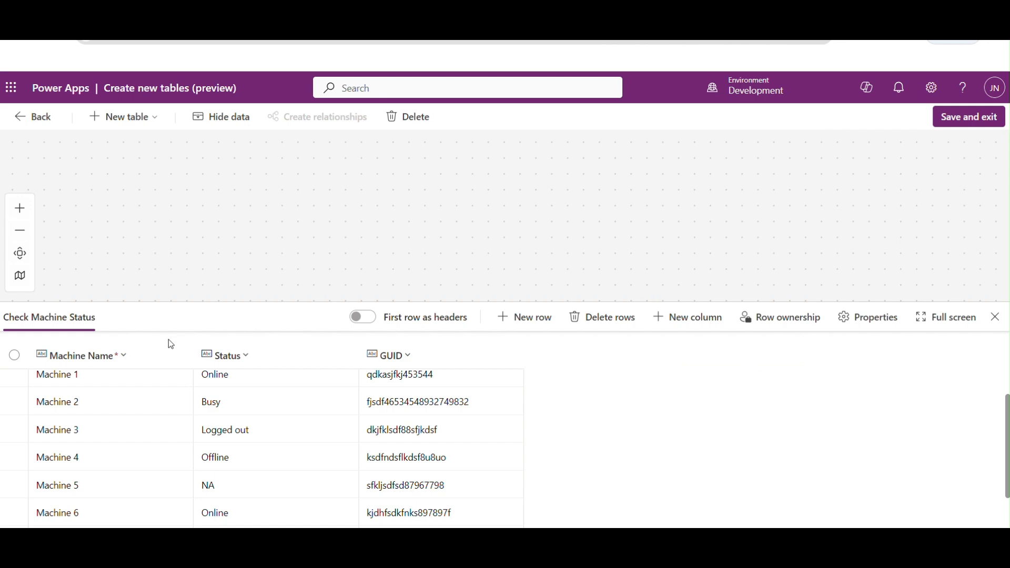
left_click(970, 117)
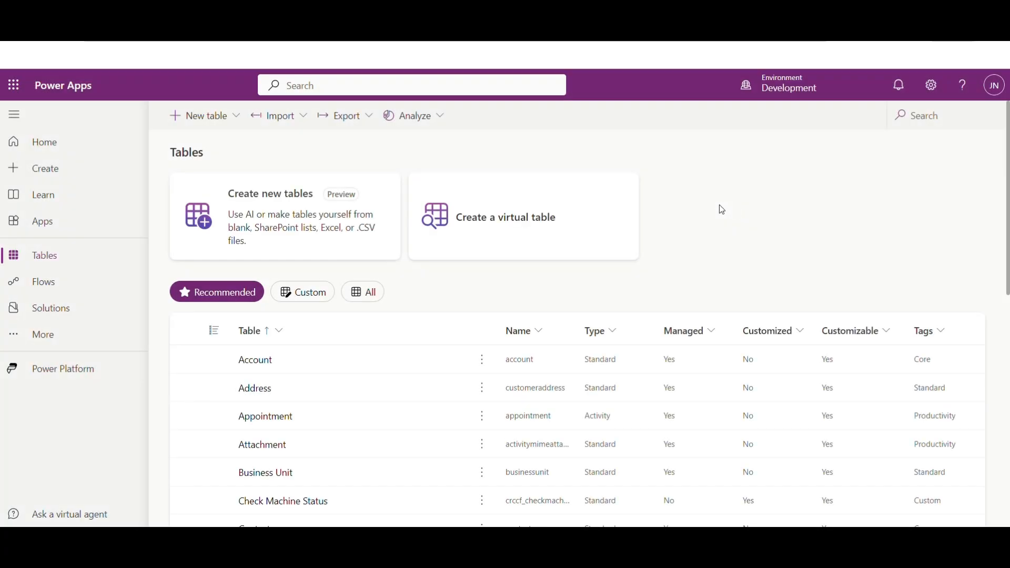
Generate new tables with Copilot from a prompt asking for a table with columns Machine Name, Status and Unique ID
left_click(268, 210)
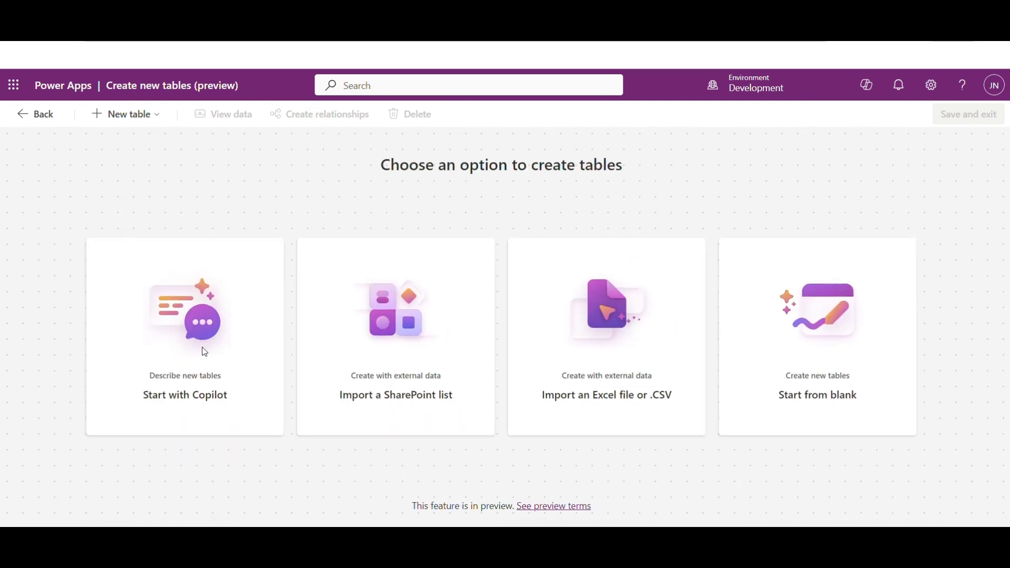
left_click(205, 352)
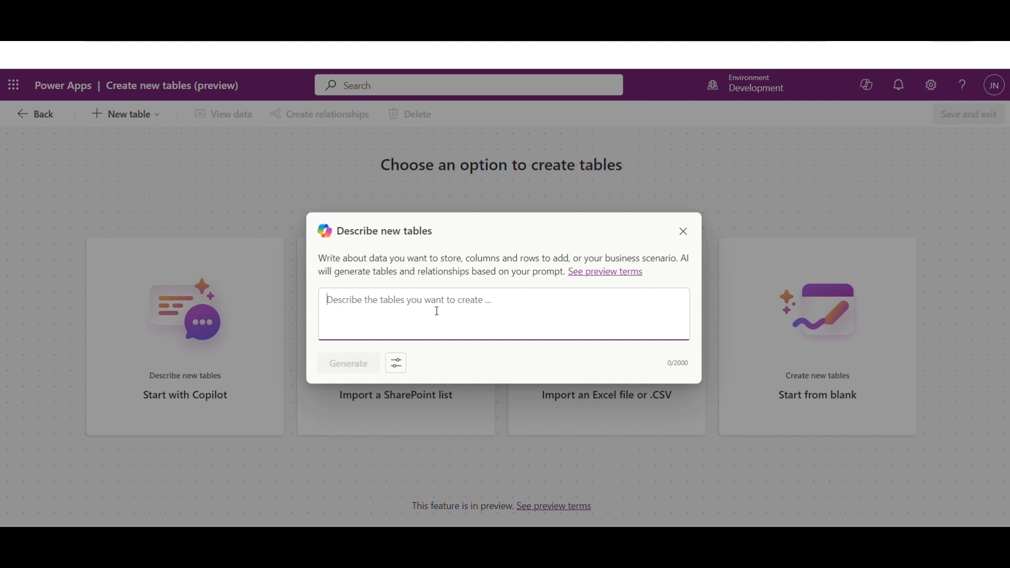
type("CReate a table with columns names as Machine Na")
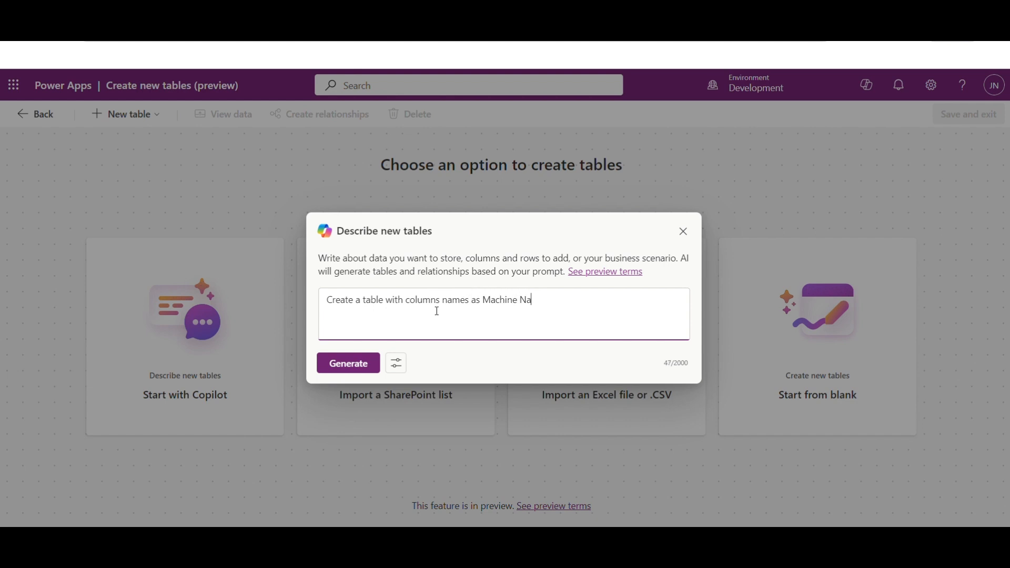
type("nd Unique ID")
left_click(350, 362)
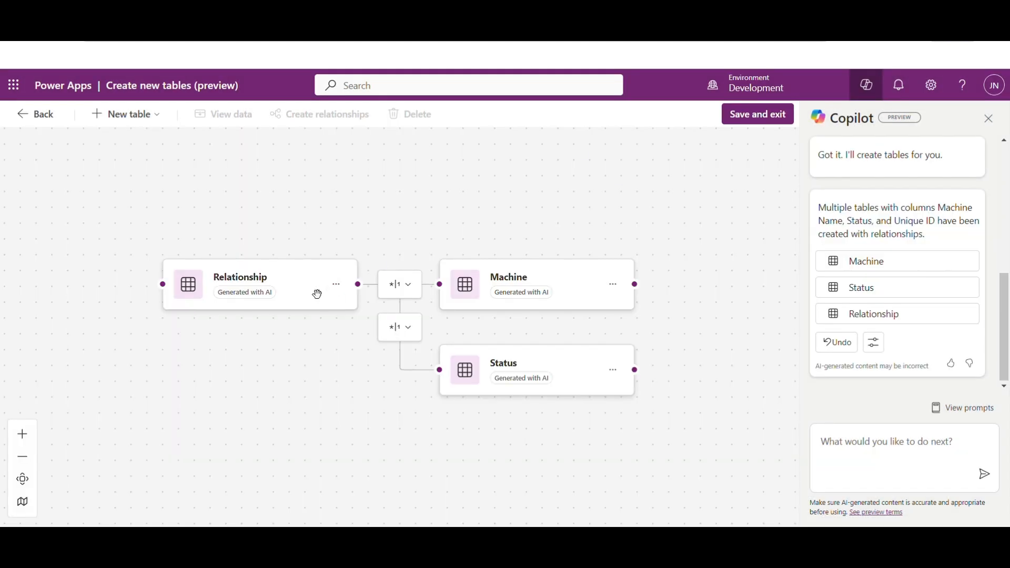
View the data of the generated Relationship table and close it again
left_click(336, 284)
left_click(359, 308)
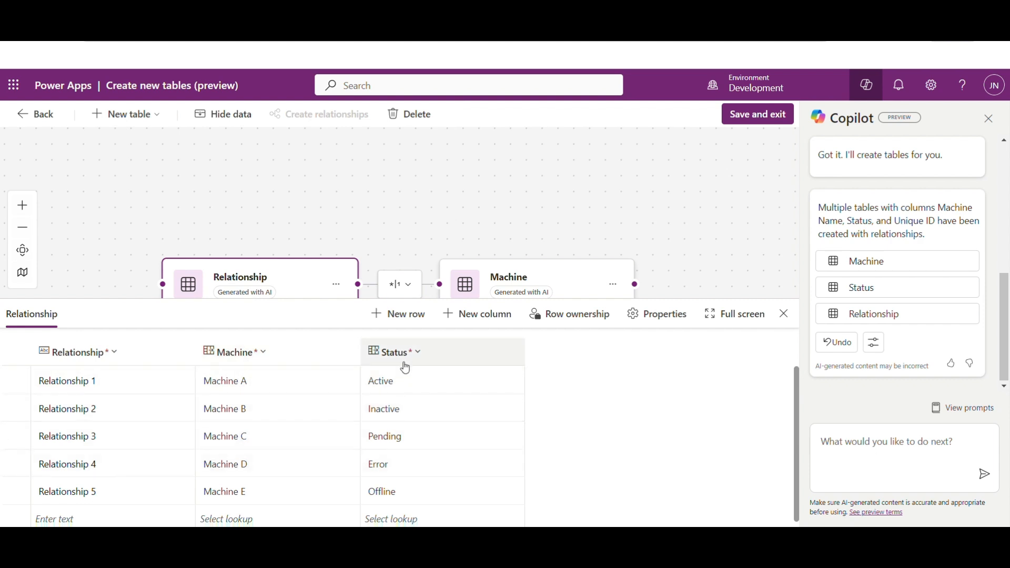
left_click(800, 433)
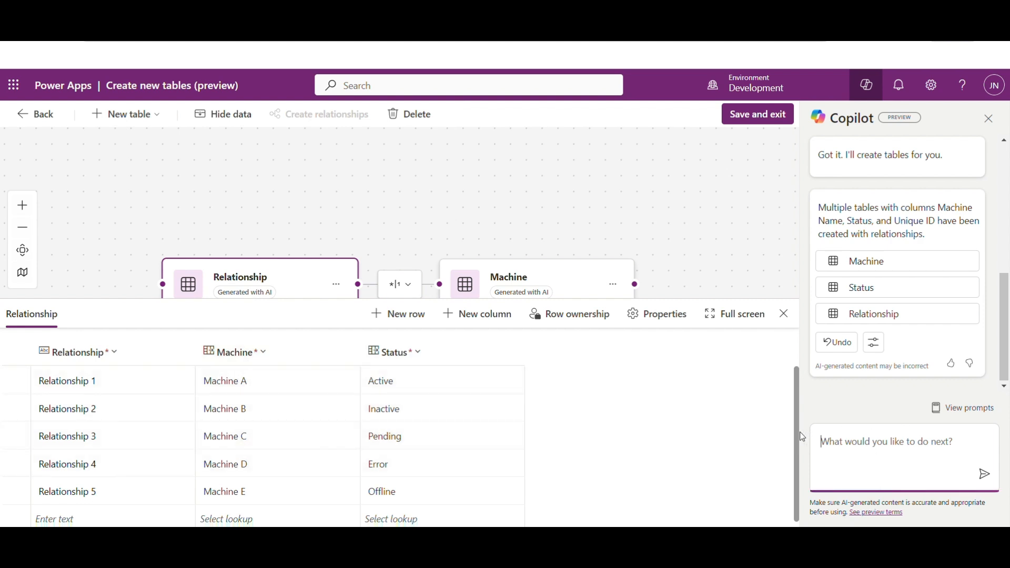
left_click(795, 375)
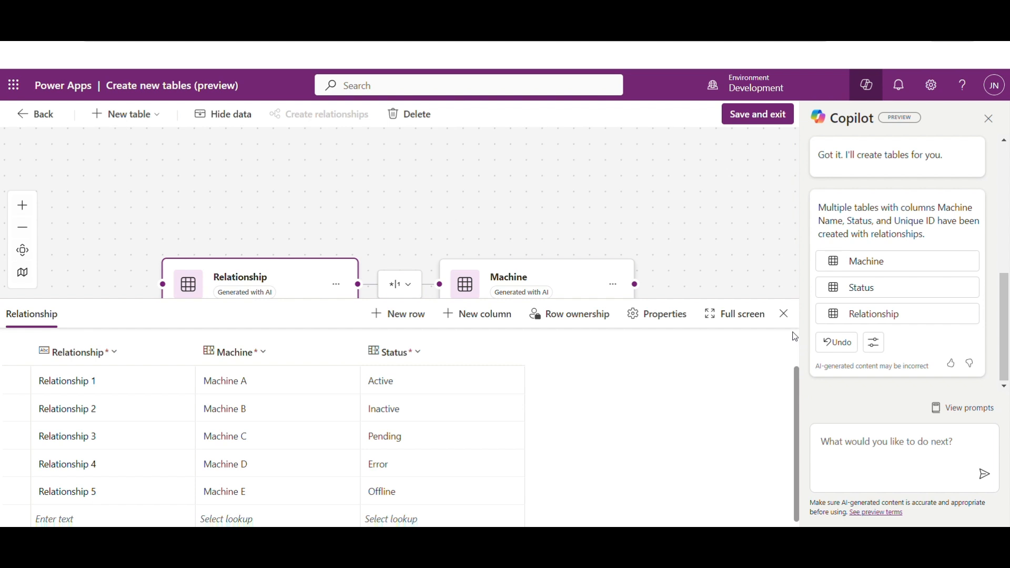
left_click_drag(723, 225, 709, 167)
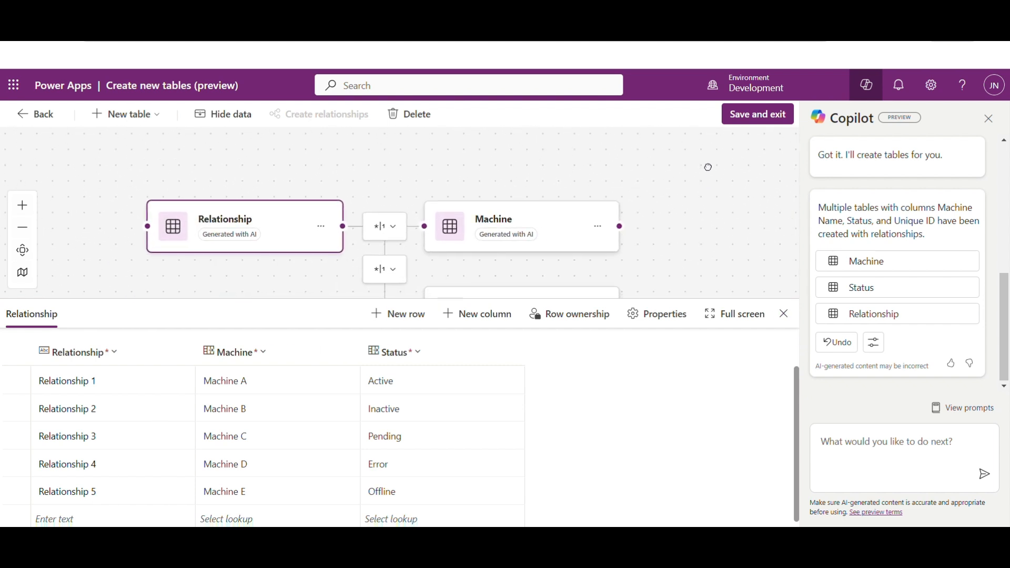
left_click(709, 167)
Inspect the columns and rows of the generated Machine and Status tables
left_click(598, 227)
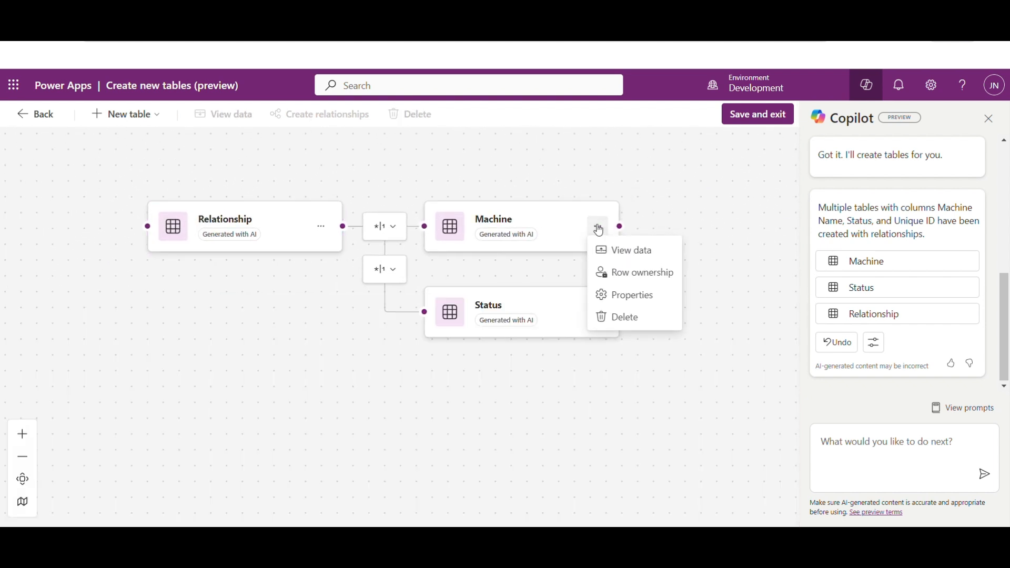
left_click(616, 248)
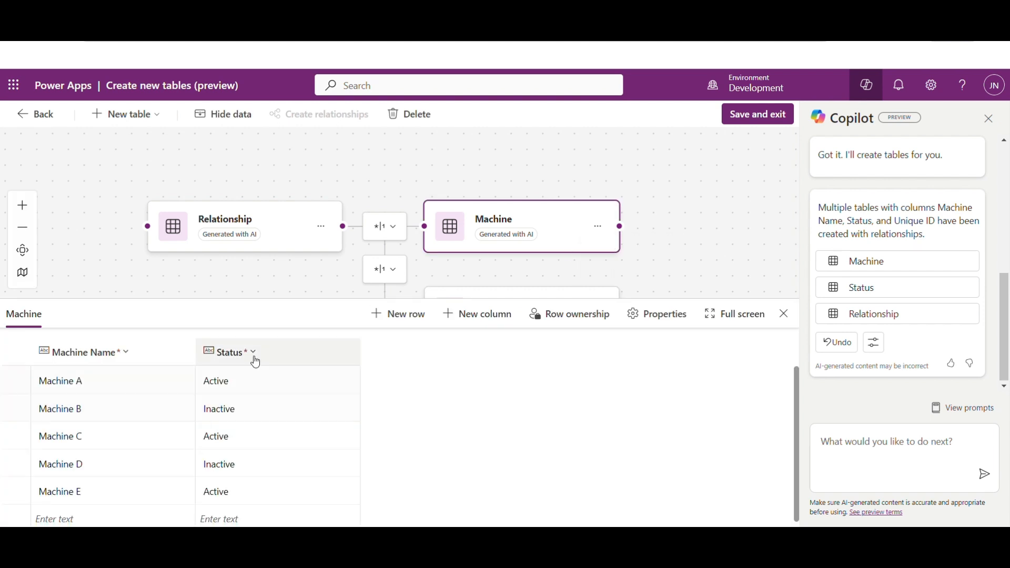
left_click(783, 313)
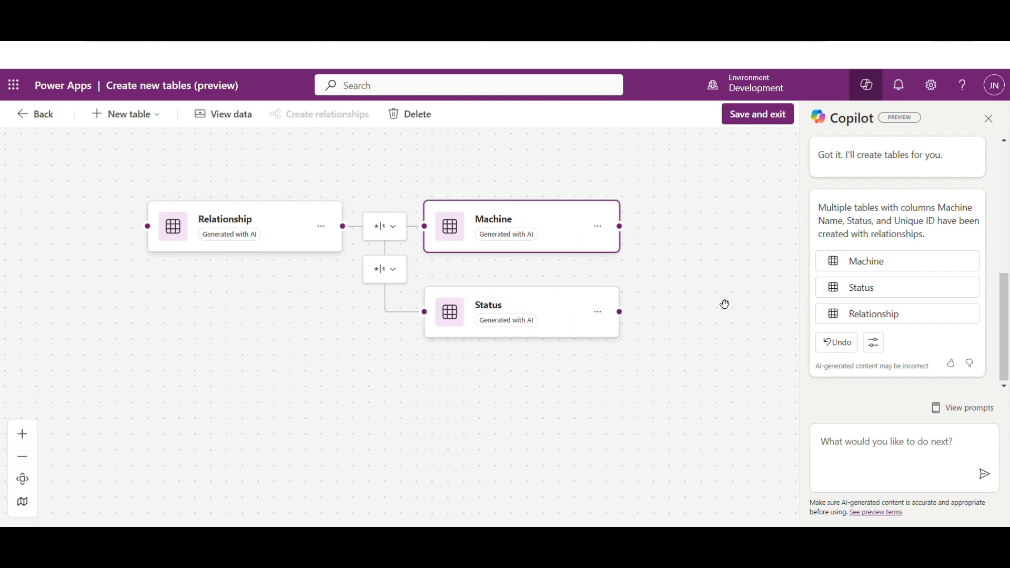
left_click(598, 313)
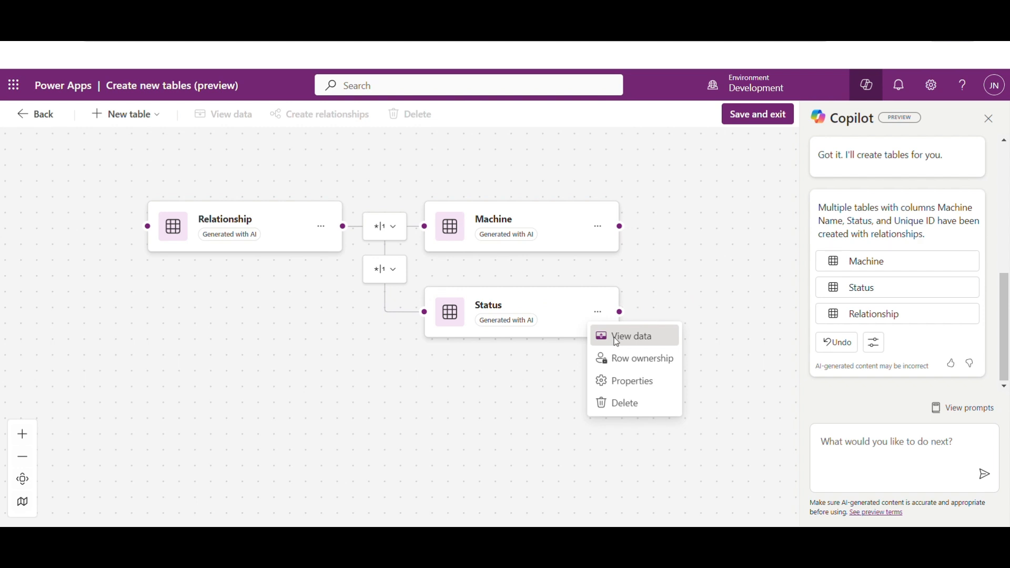
left_click(616, 339)
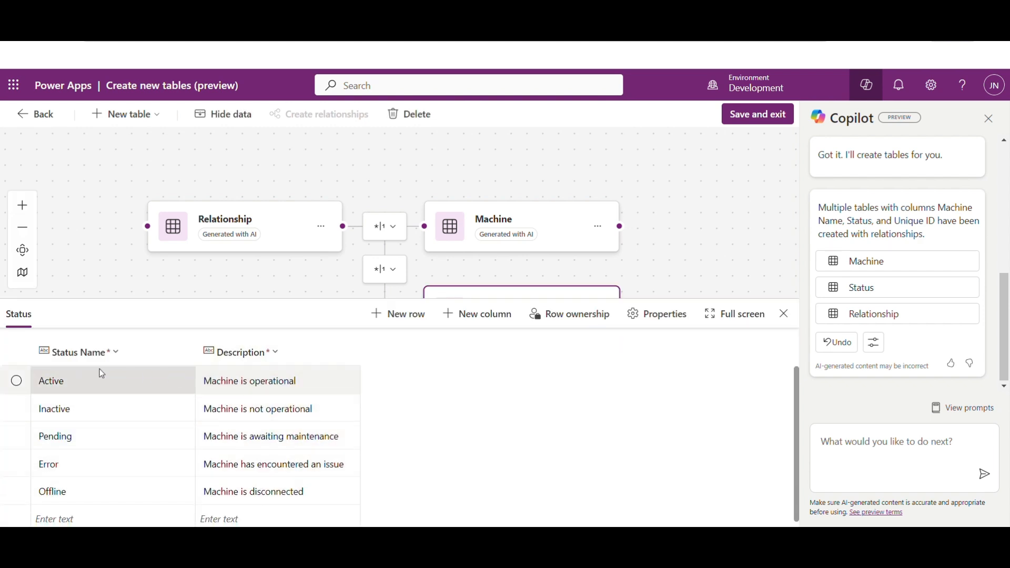
left_click(785, 315)
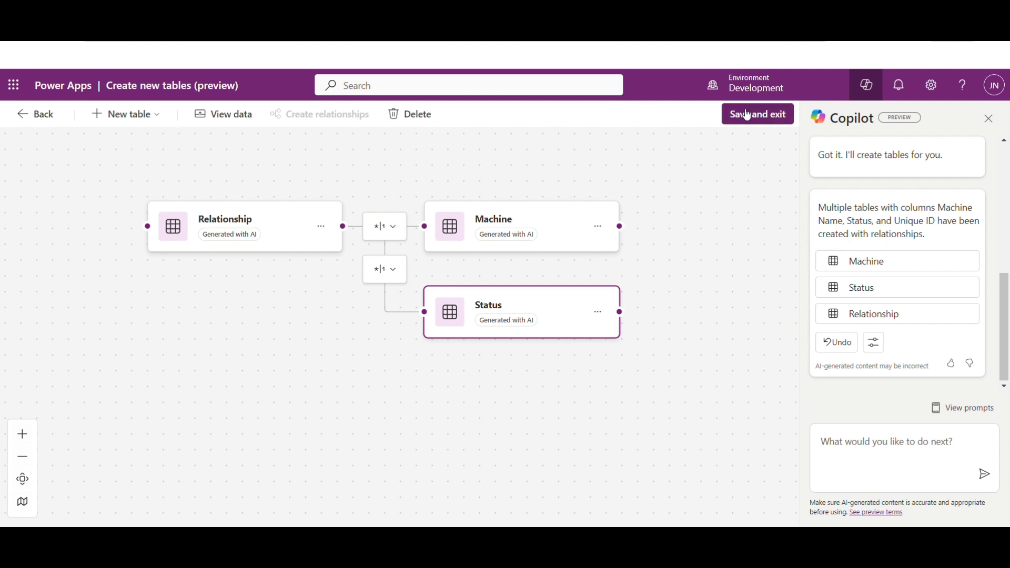
Change the Relationship table's display name to Machine Relationship and save and exit the generated tables
left_click(320, 226)
left_click(346, 253)
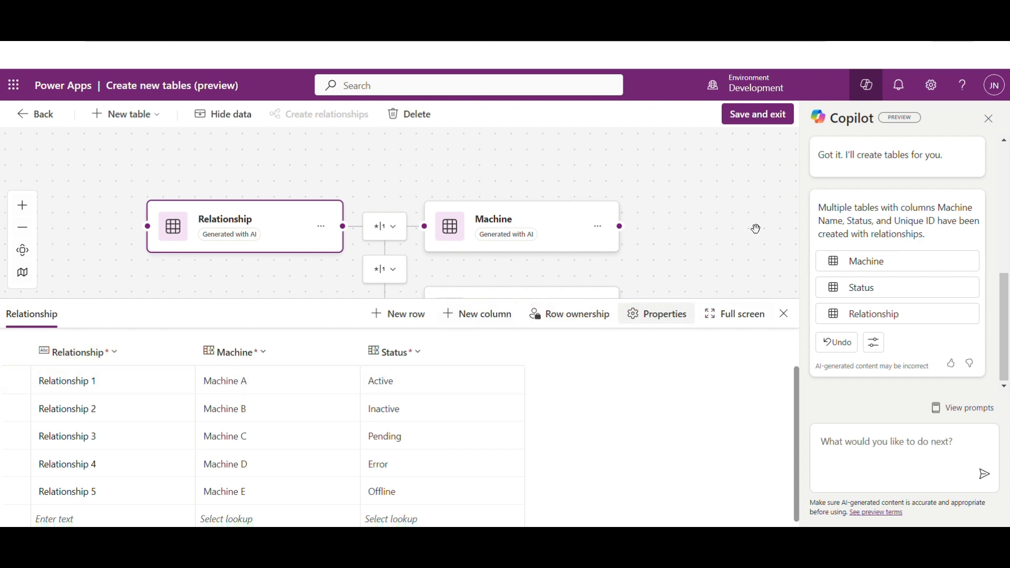
left_click(657, 314)
left_click_drag(780, 265, 716, 269)
left_click(780, 264)
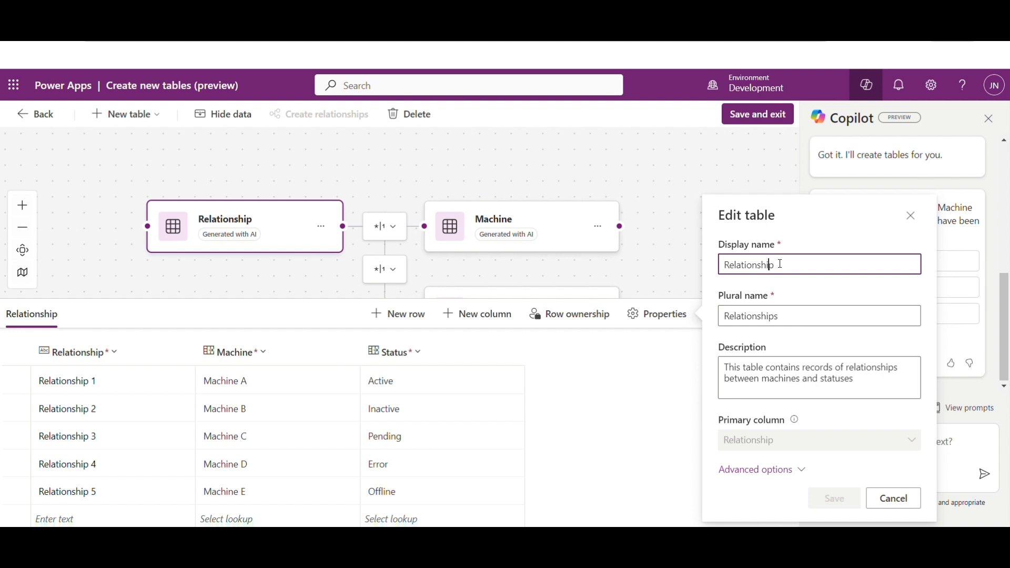
key("Home")
type("Machine")
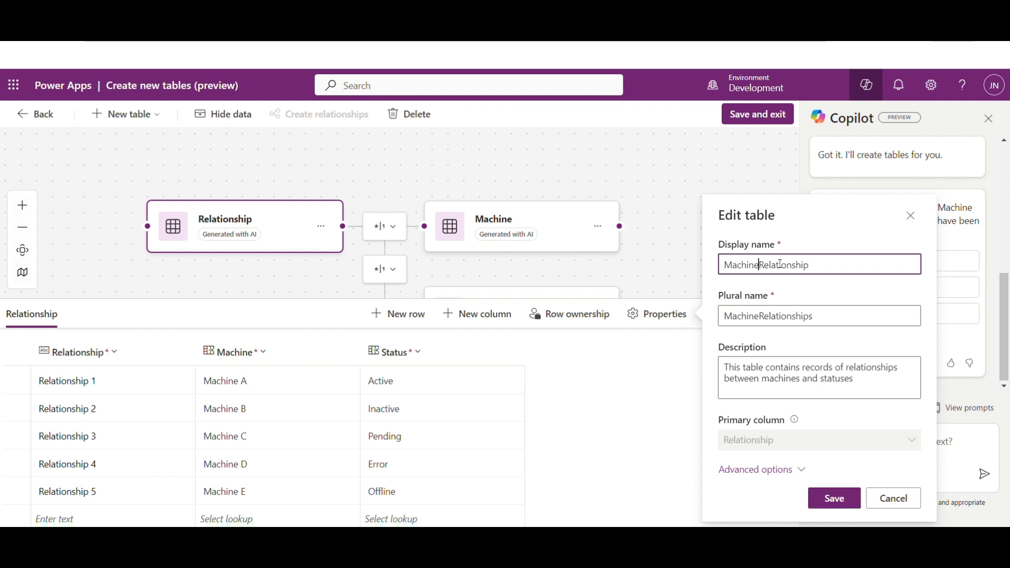
left_click(834, 500)
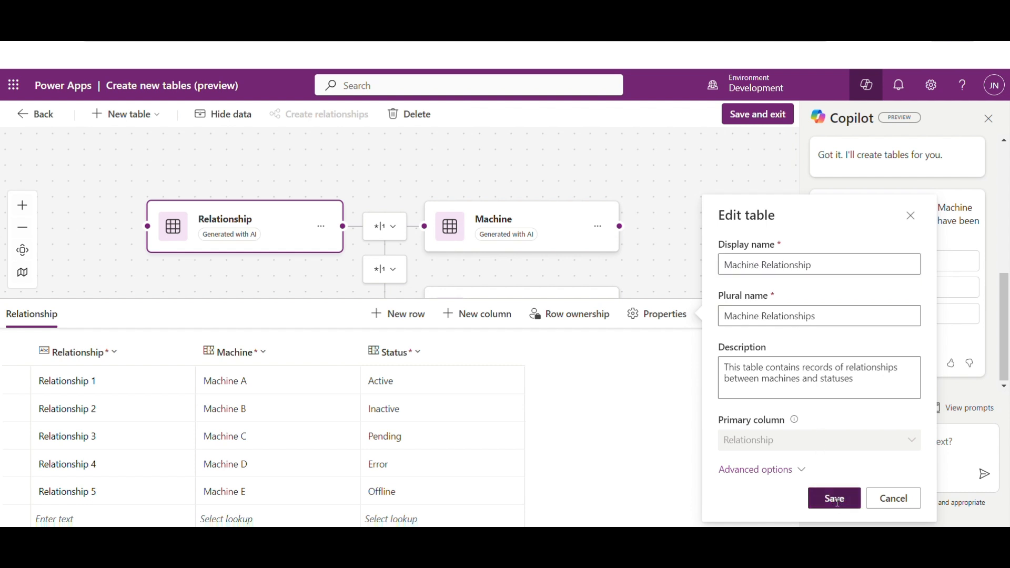
left_click(765, 122)
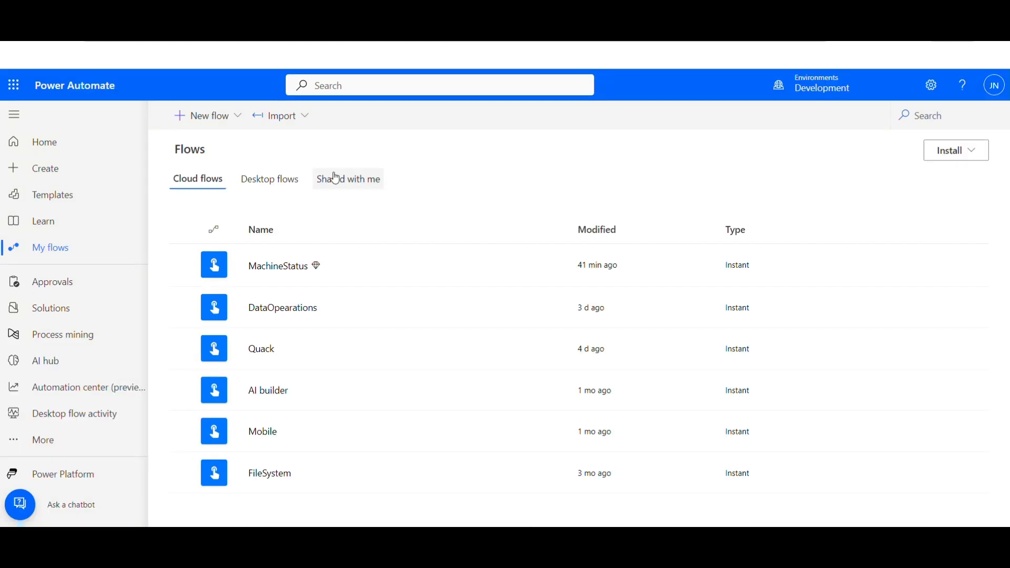
In Power Automate, create an instant cloud flow named Copilot with the Manually trigger a flow trigger
left_click(235, 119)
left_click(235, 262)
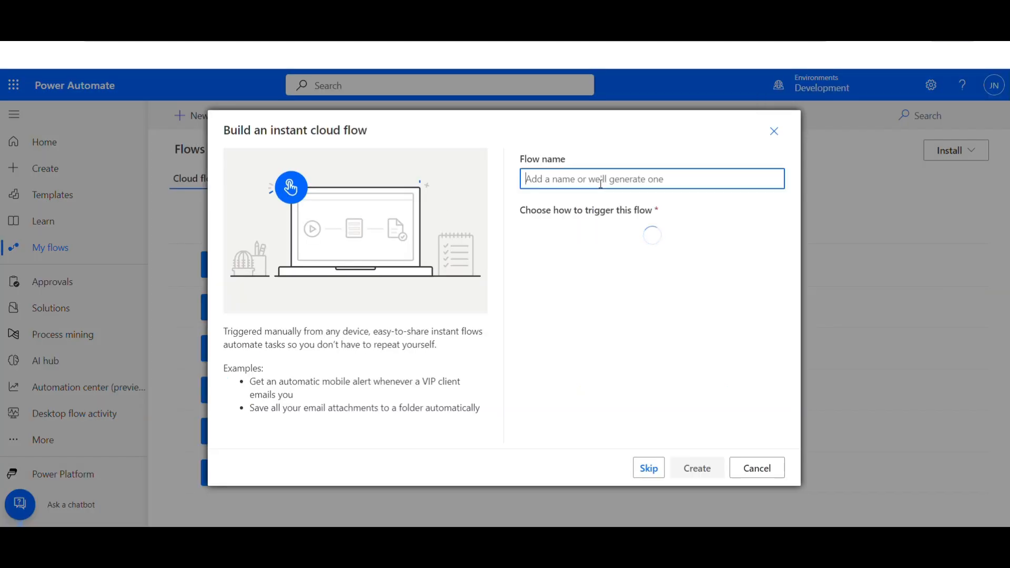
type("COp")
key("BackSpace")
type("Copilo")
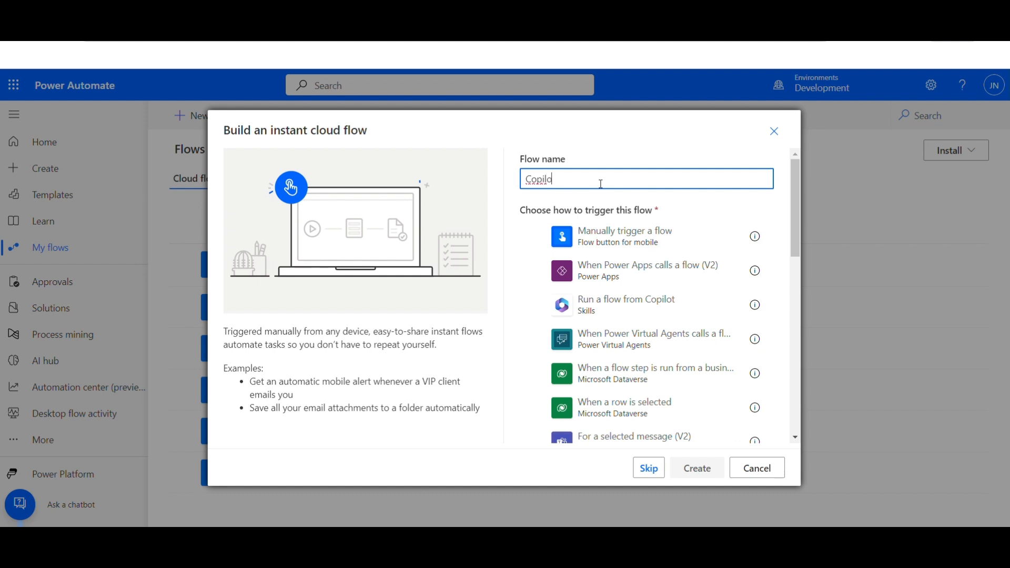
left_click(620, 234)
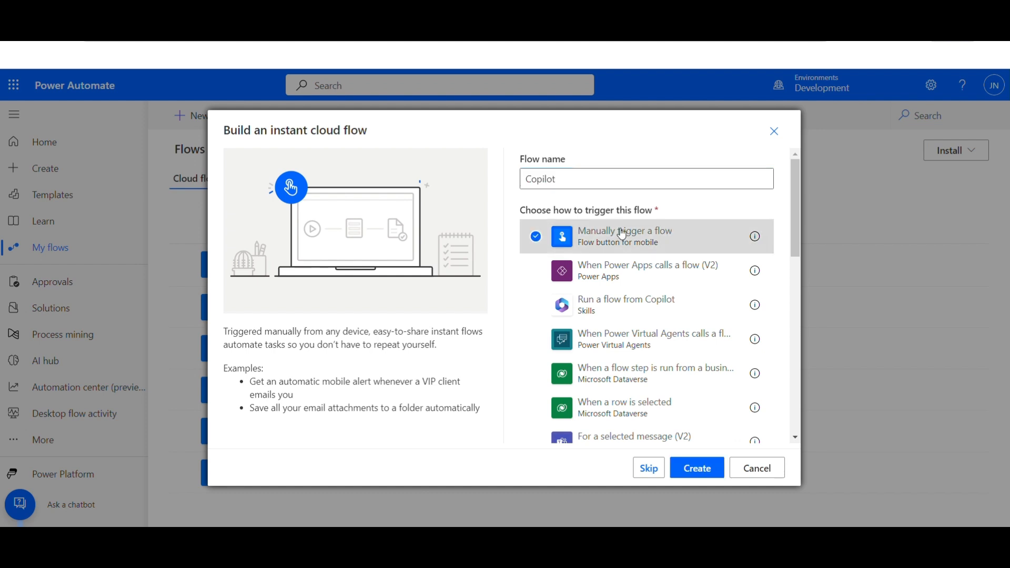
left_click(696, 469)
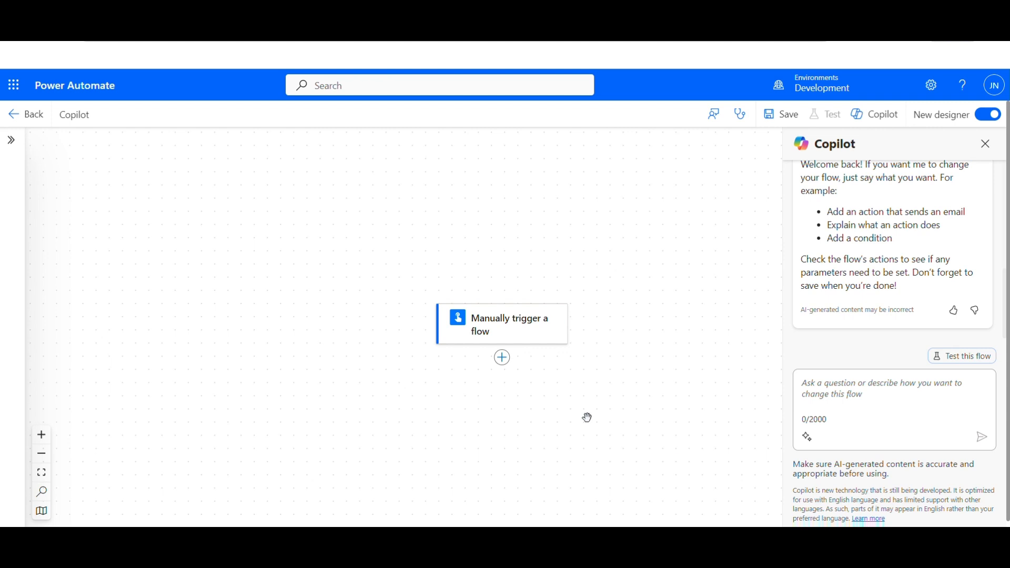
Turn off the new designer and add a Microsoft Dataverse List rows action below the manual trigger
left_click(991, 120)
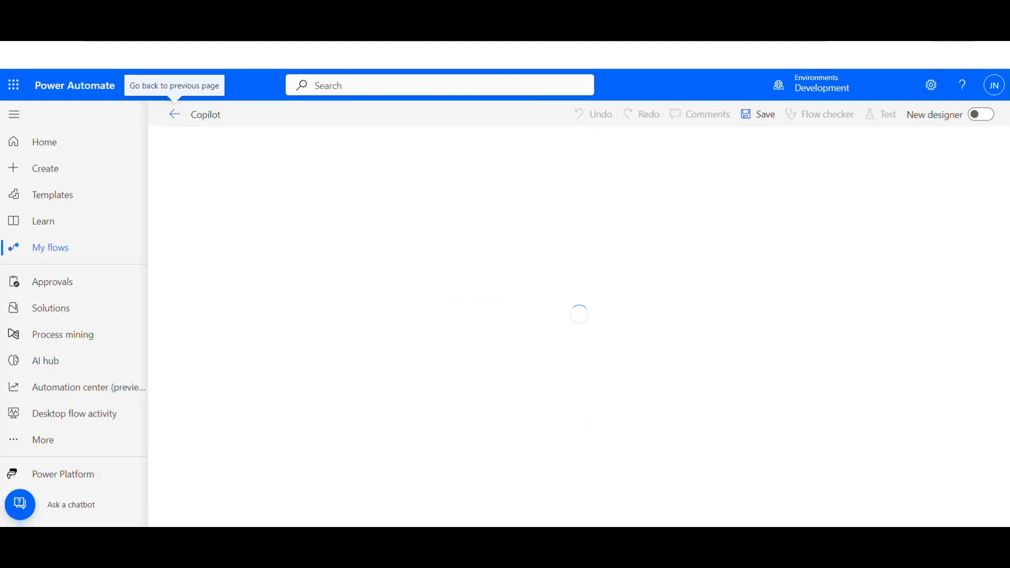
left_click(523, 210)
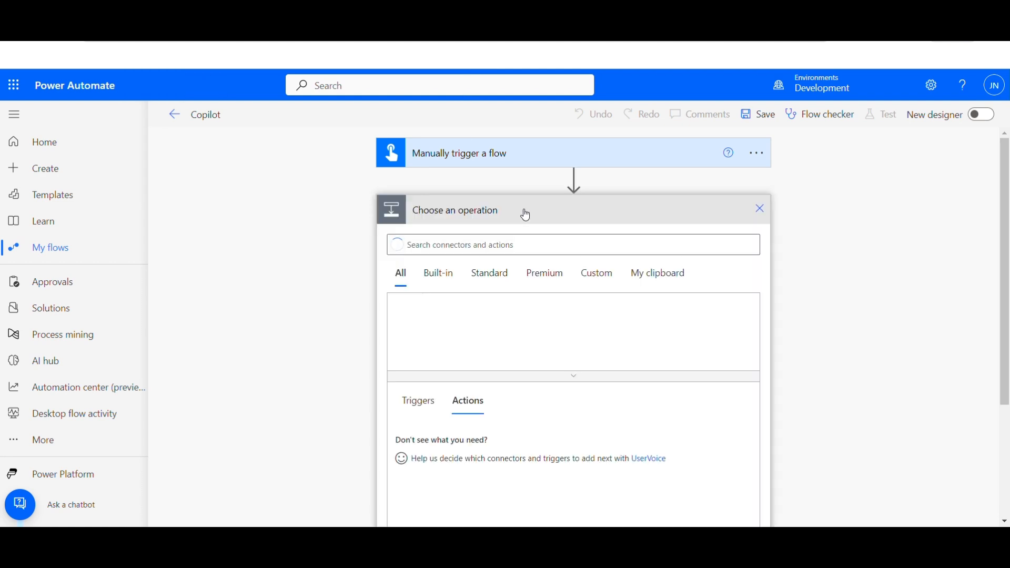
left_click(720, 320)
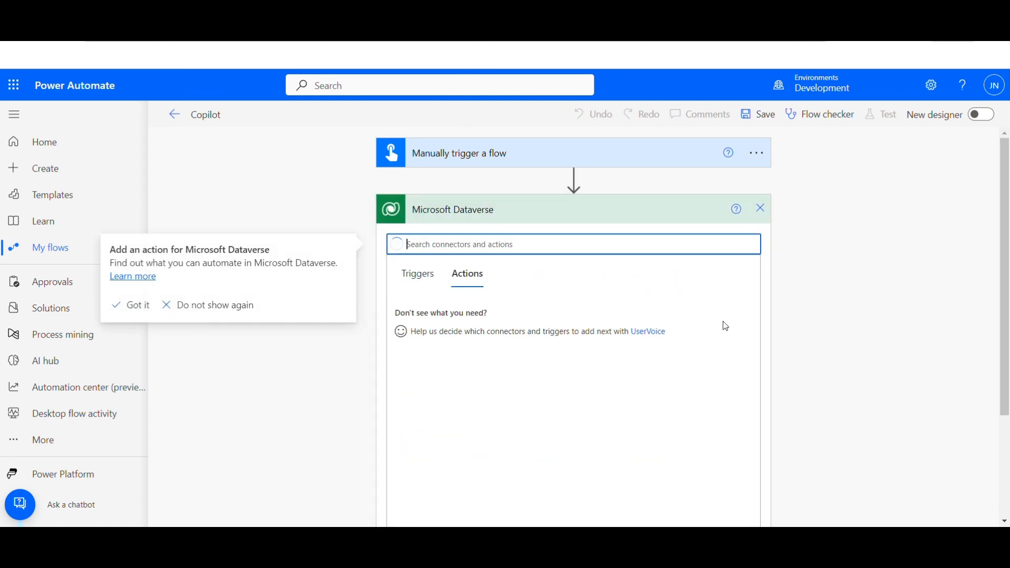
scroll(983, 294, "down", 3)
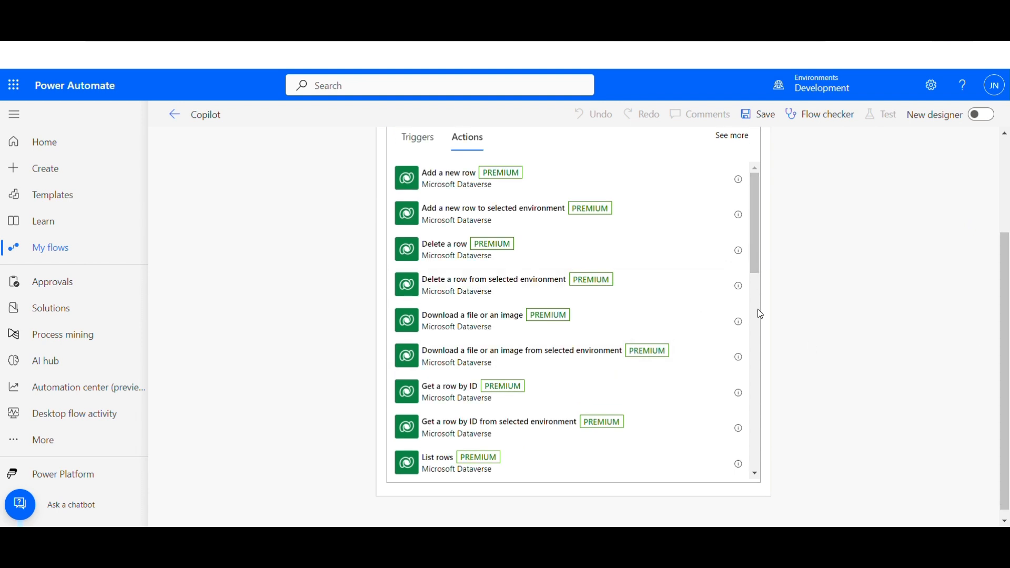
left_click_drag(751, 260, 752, 300)
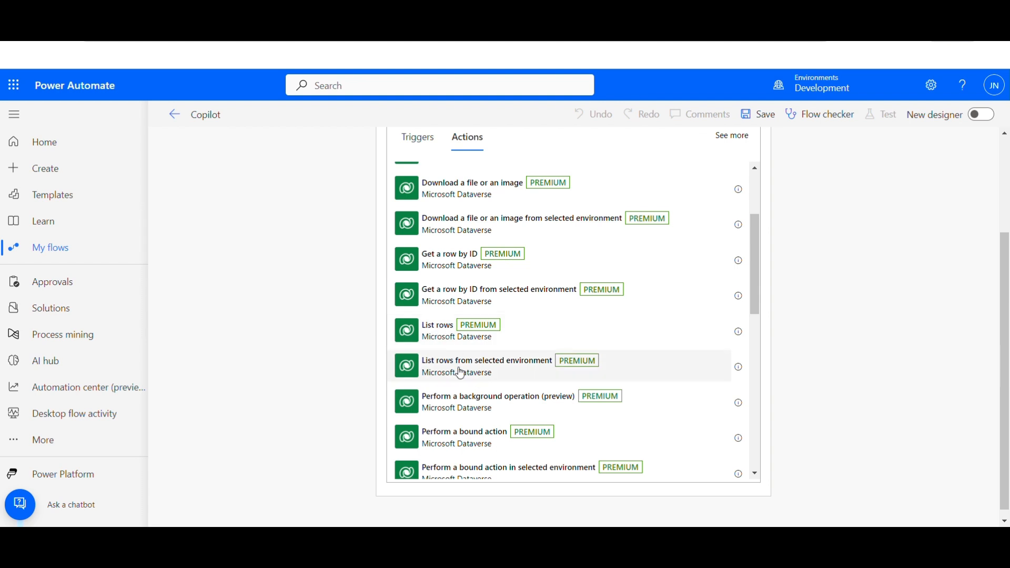
left_click(443, 331)
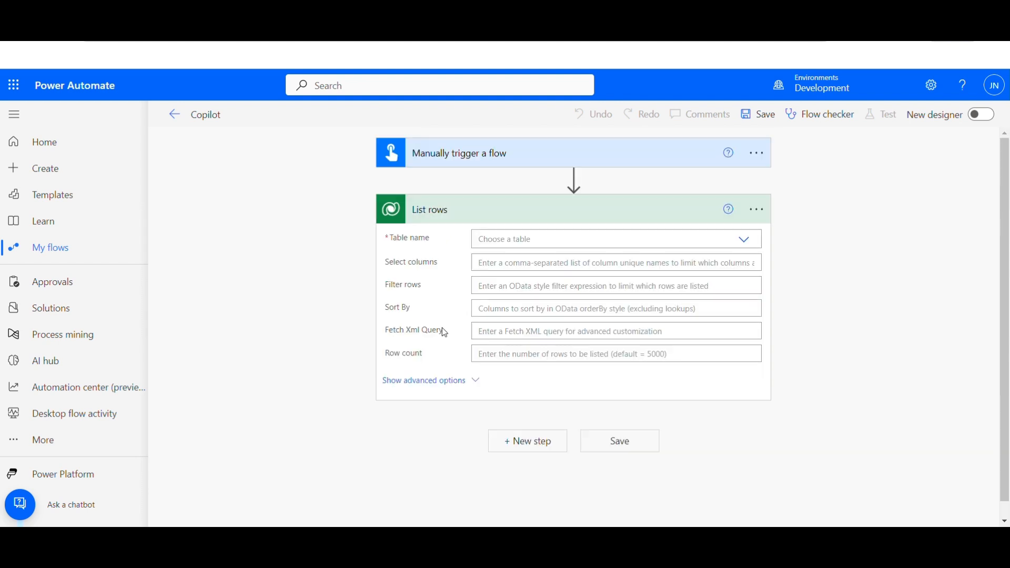
Choose Check Machine Statuses as the table for List rows and place the cursor in Select columns
left_click(747, 240)
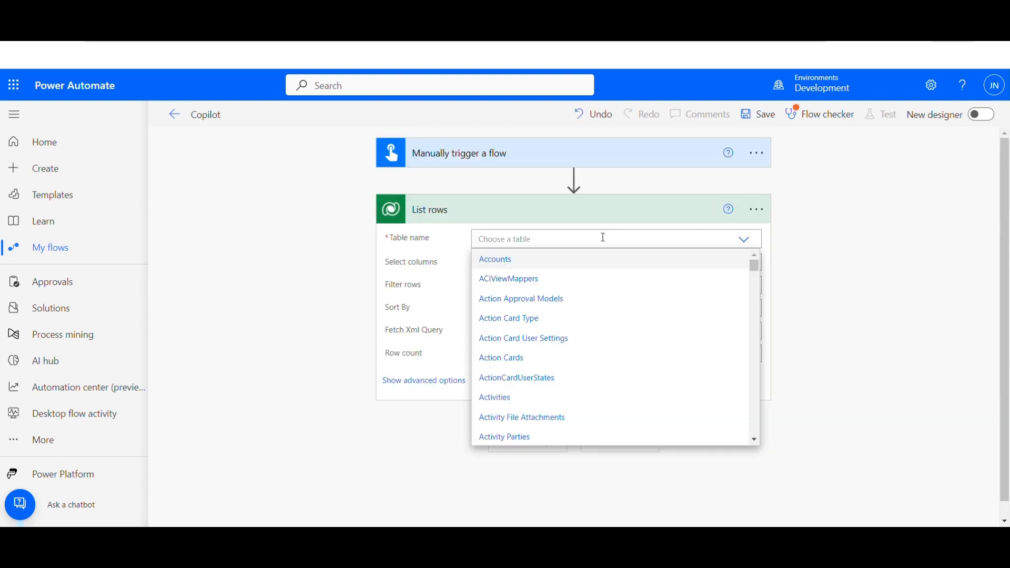
type("machin")
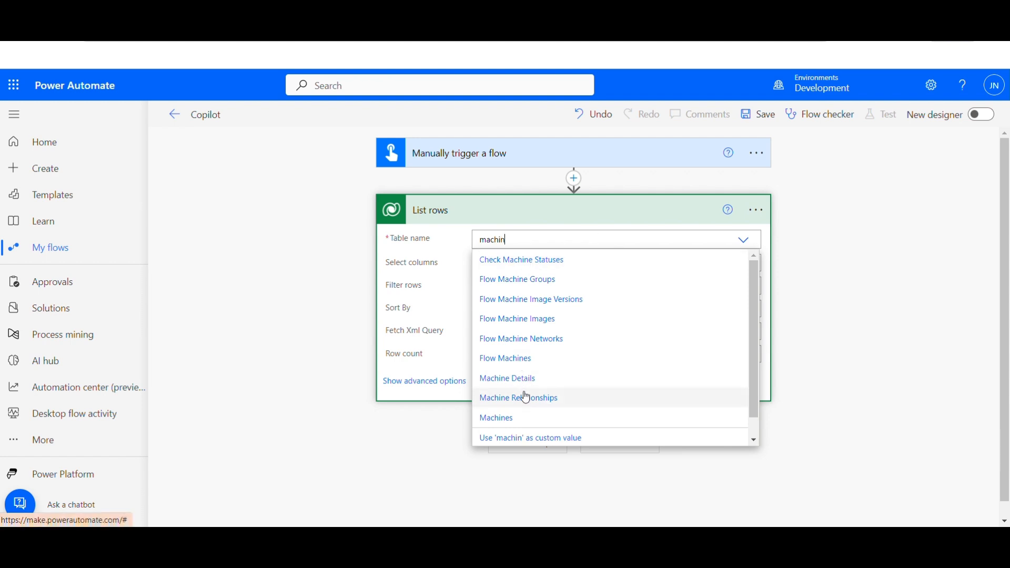
left_click(500, 259)
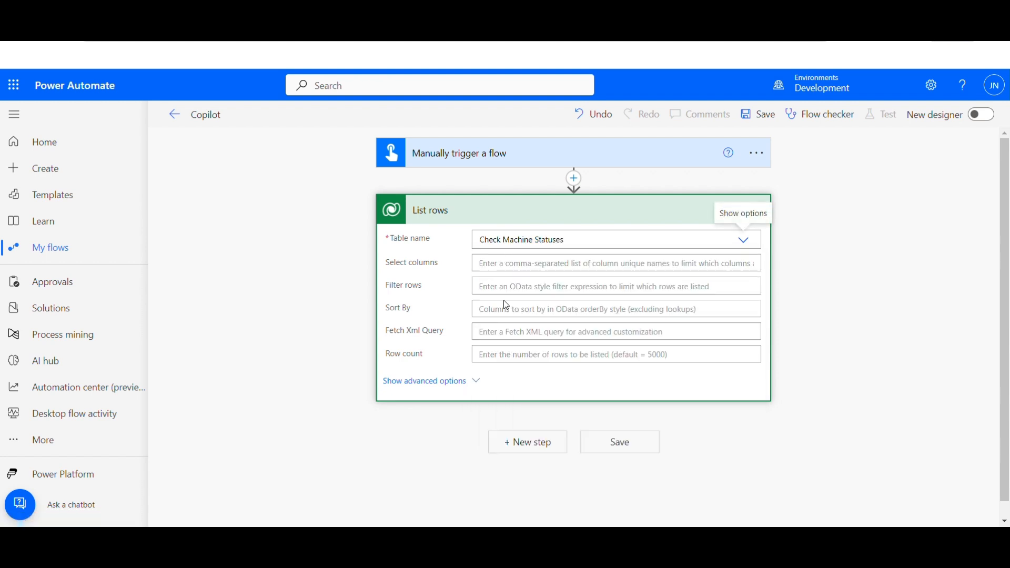
left_click(499, 263)
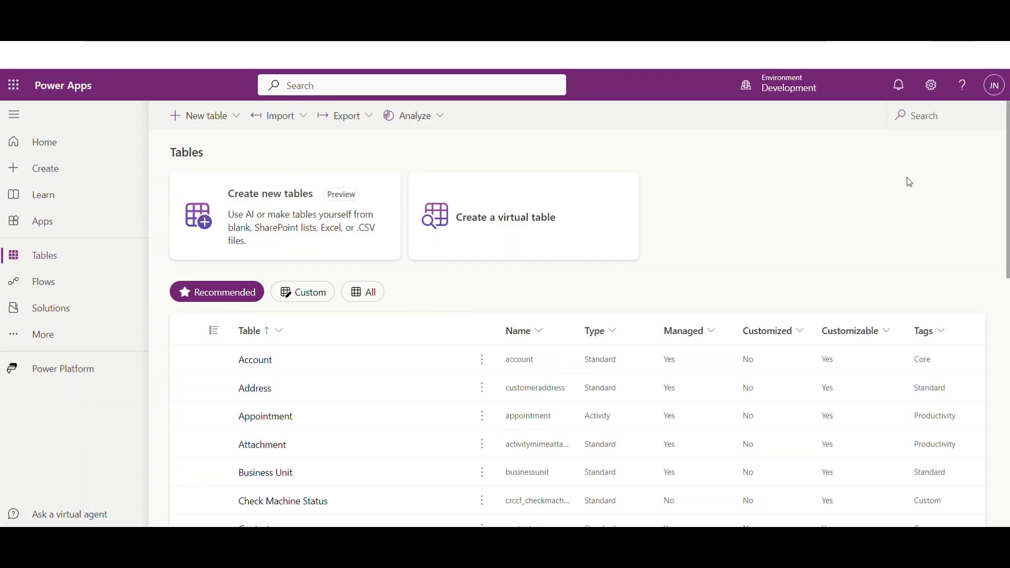
In Power Apps, search all tables for "machine" and open the Check Machine Status table
left_click(375, 298)
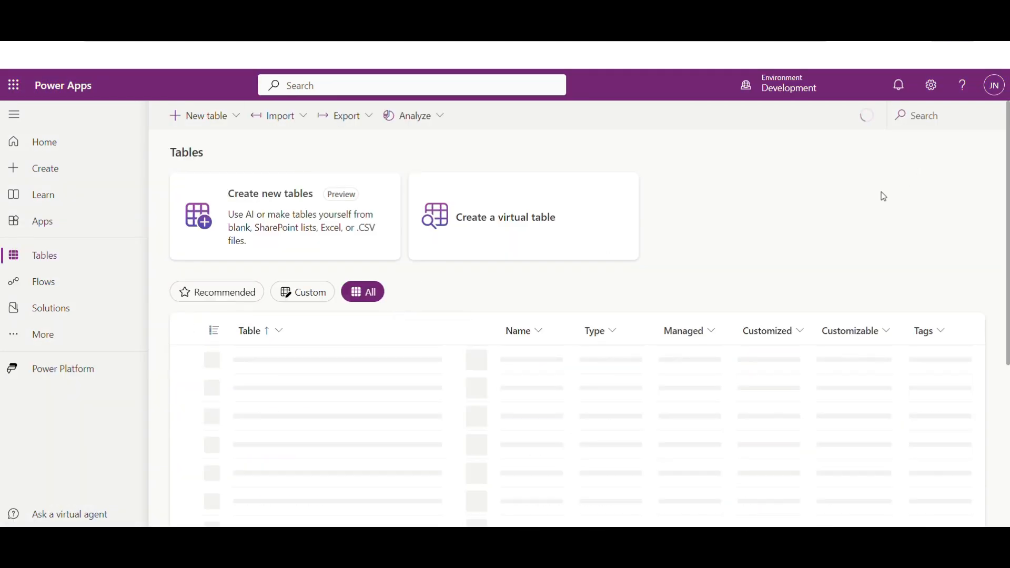
left_click(941, 110)
type("mach")
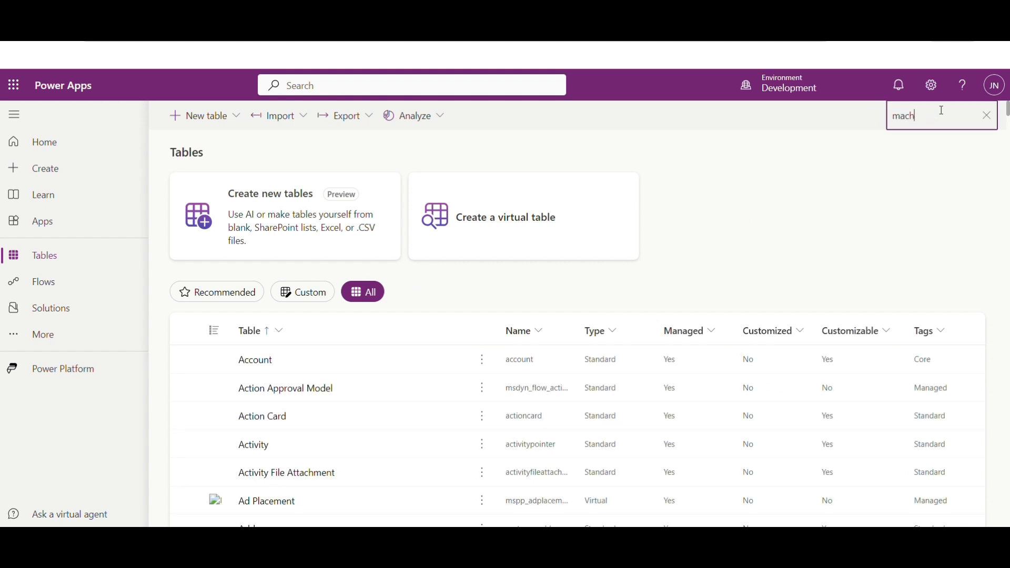
type("ine")
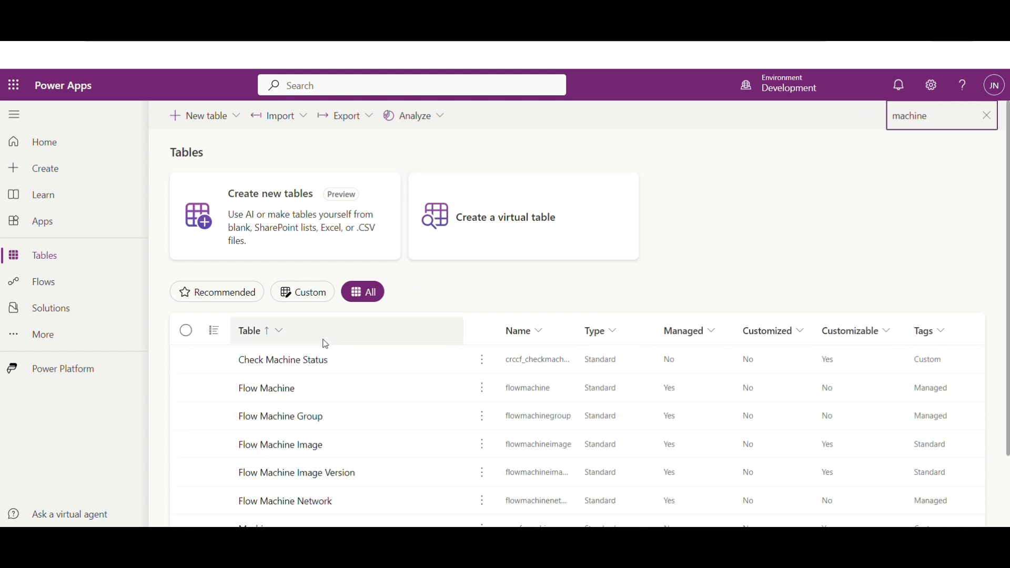
left_click(288, 363)
left_click(288, 362)
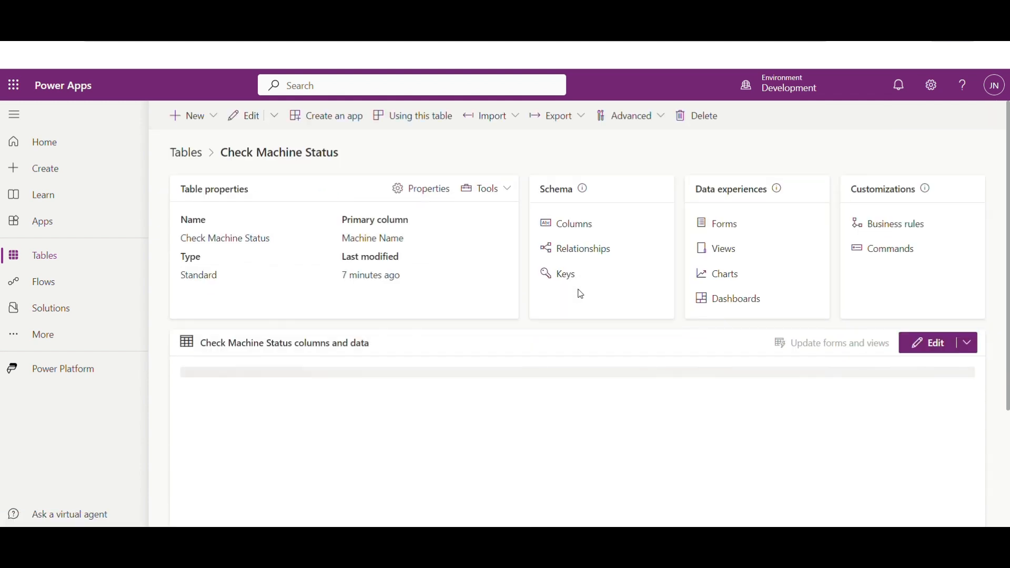
Copy the Machine Name column's schema name from its advanced options and enter crccf_MachineName in the Select columns of List rows in Power Automate
left_click(309, 385)
left_click(277, 408)
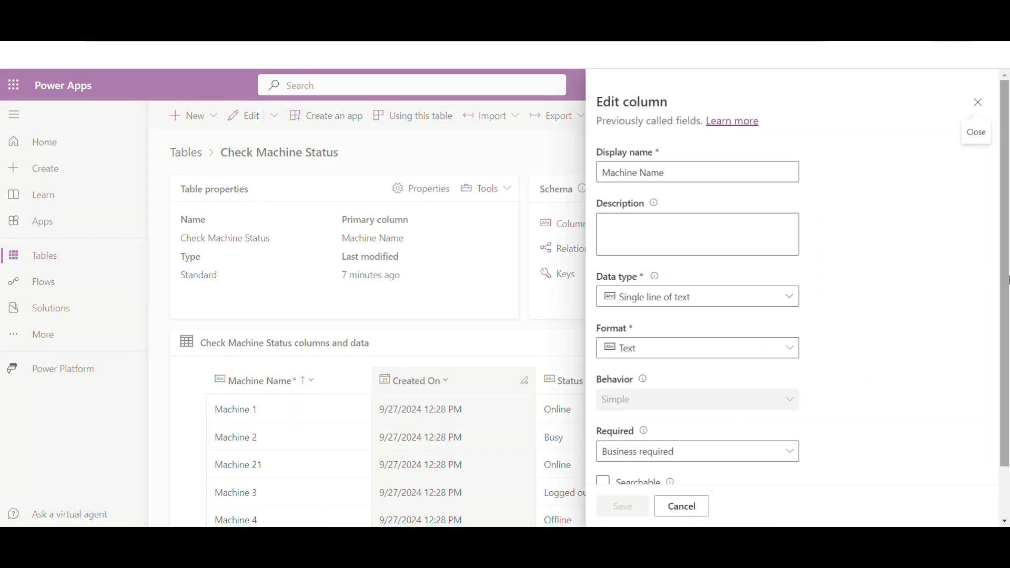
scroll(1007, 289, "down", 2)
left_click(673, 451)
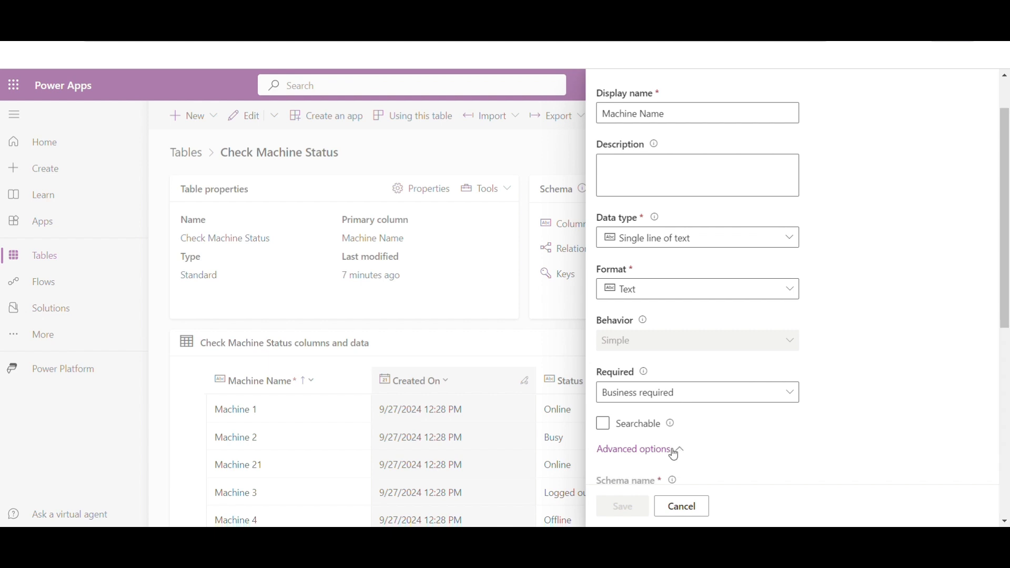
scroll(702, 361, "down", 5)
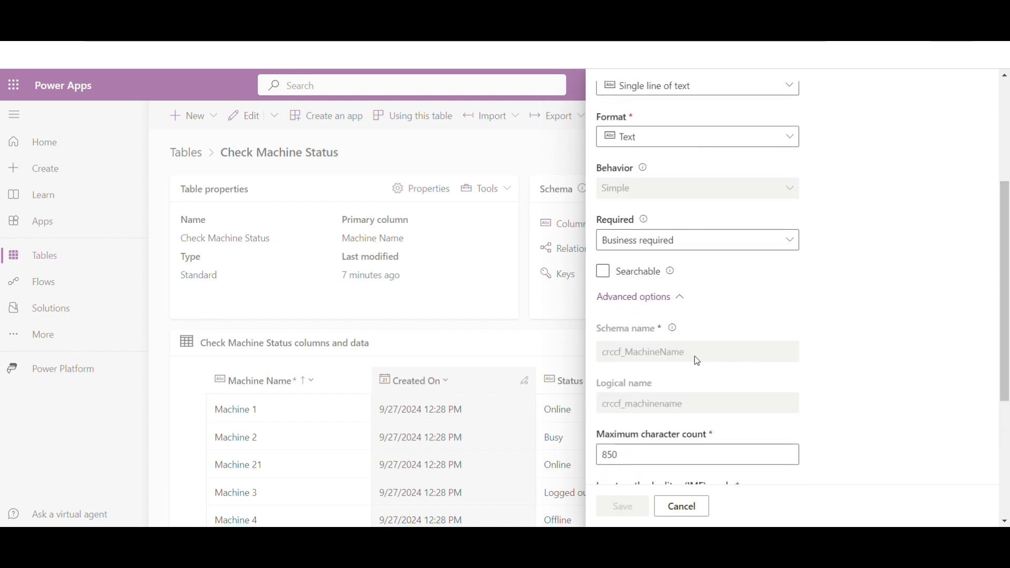
left_click_drag(690, 359, 591, 361)
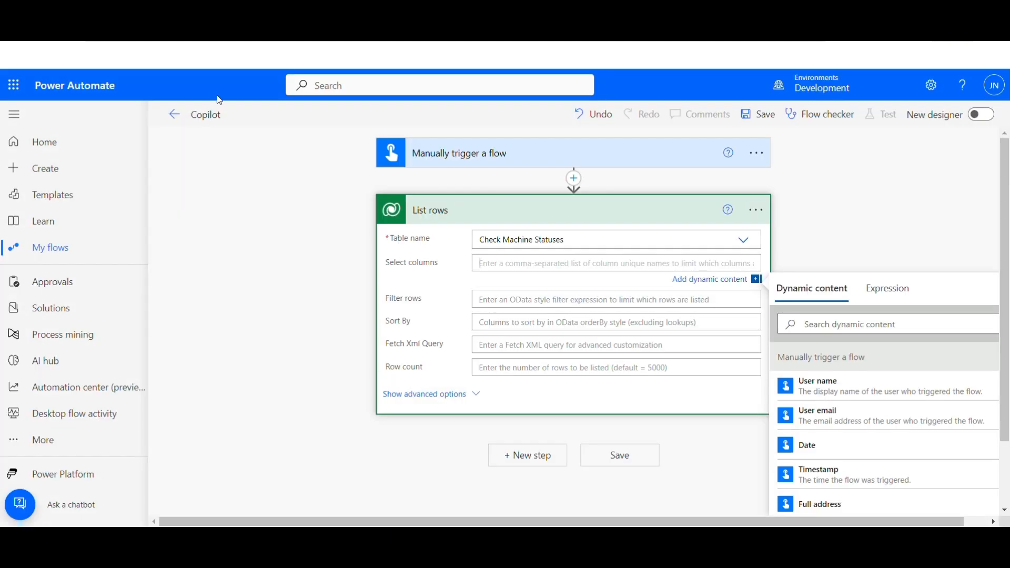
type("crccf_MachineName")
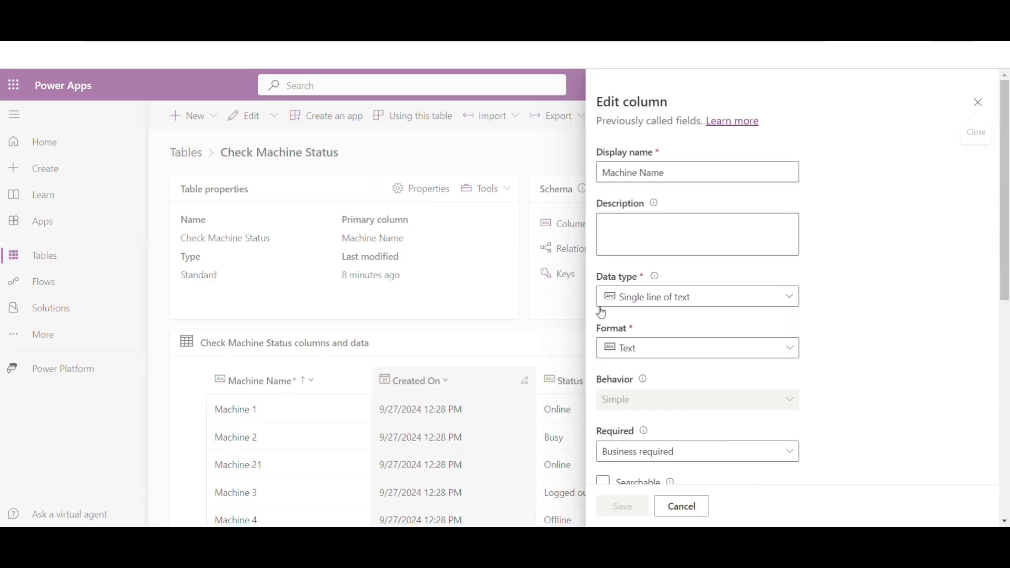
Copy the Created On column's schema name in Power Apps and append it to the flow's Select columns, giving crccf_MachineName,CreatedOn
left_click(697, 508)
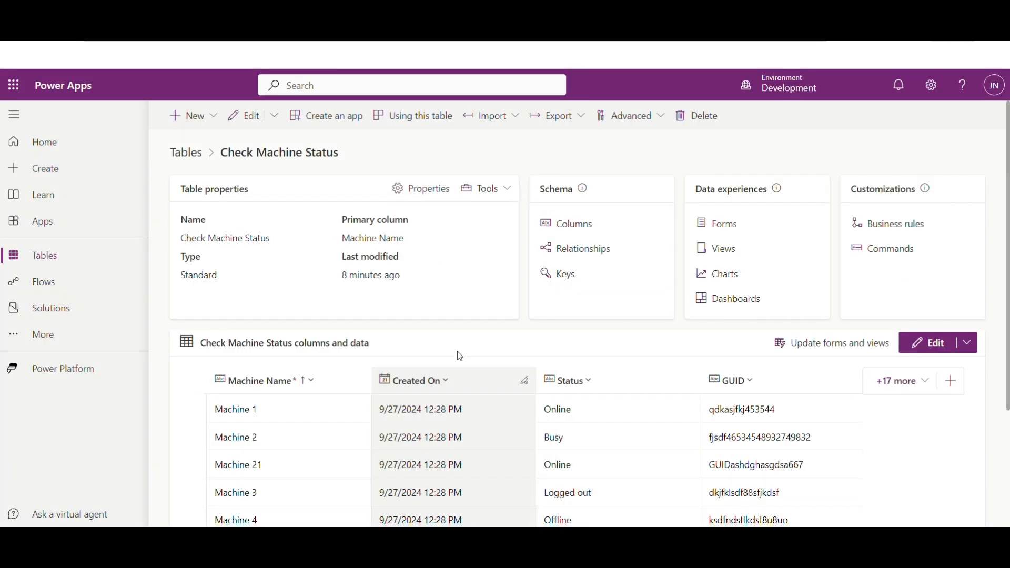
left_click(444, 386)
left_click(442, 406)
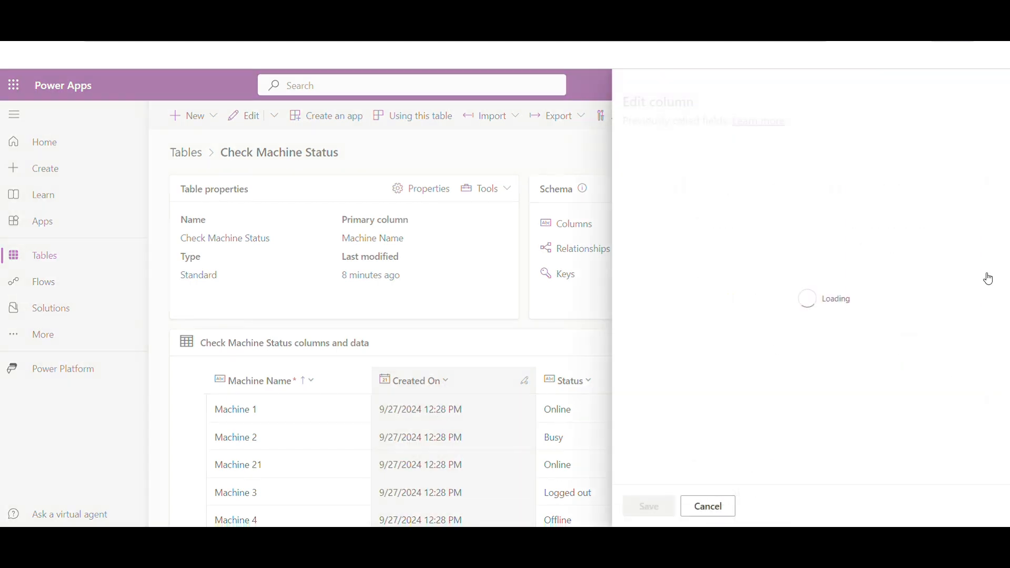
scroll(979, 458, "down", 2)
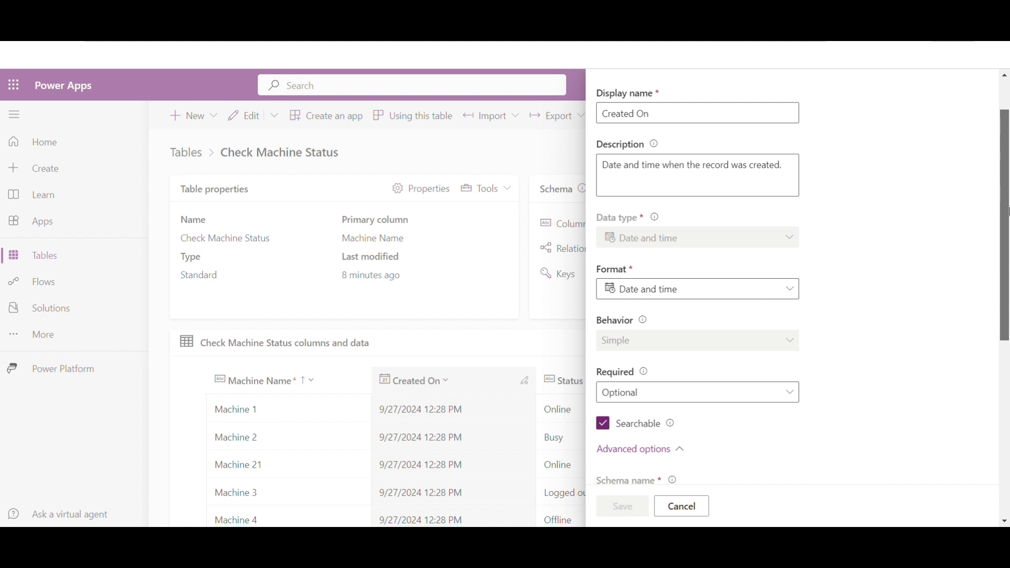
scroll(894, 287, "down", 3)
left_click_drag(650, 355, 596, 356)
key("ctrl+c")
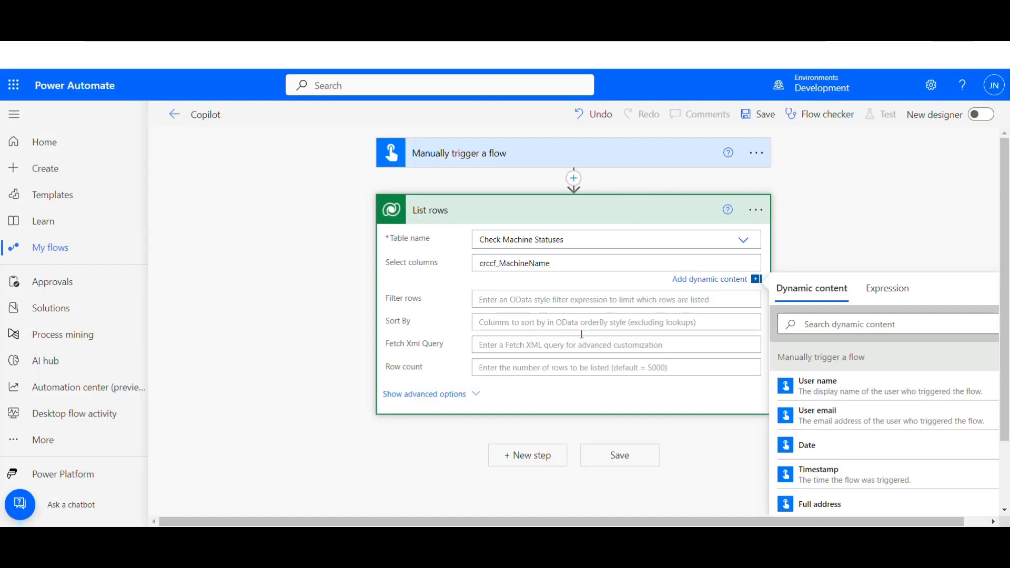
left_click(569, 269)
type(",")
key("ctrl+v")
Enter a Filter rows condition comparing CreatedOn with eq to the date 9/27/2024 from the table's Created On values
left_click(529, 309)
left_click(500, 286)
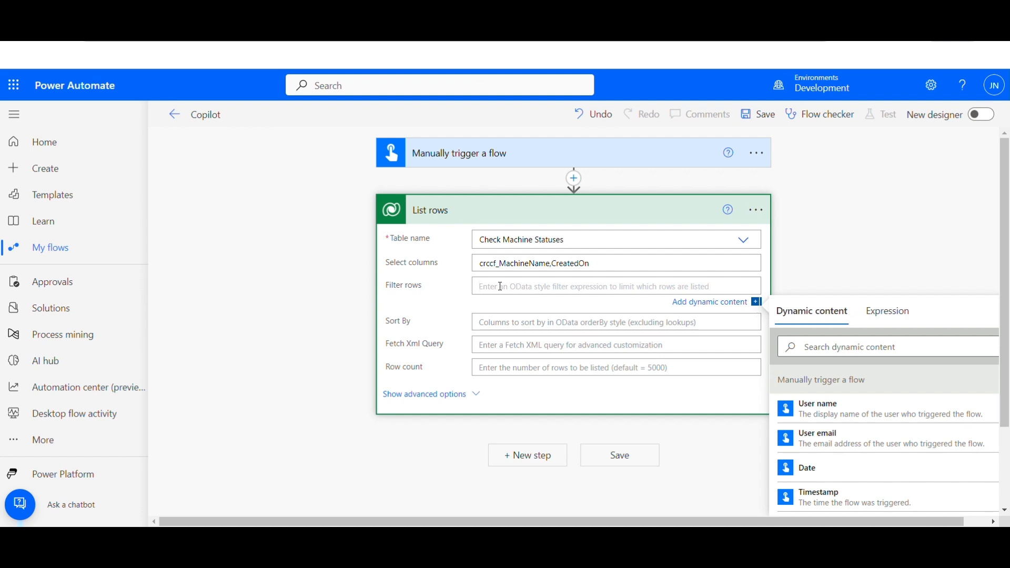
key("ctrl+v")
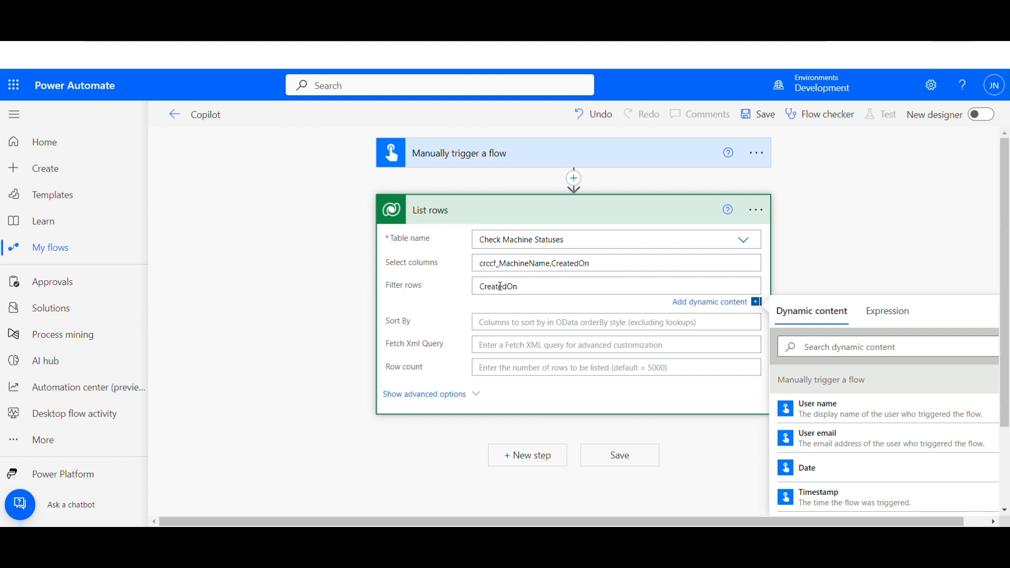
type("eq")
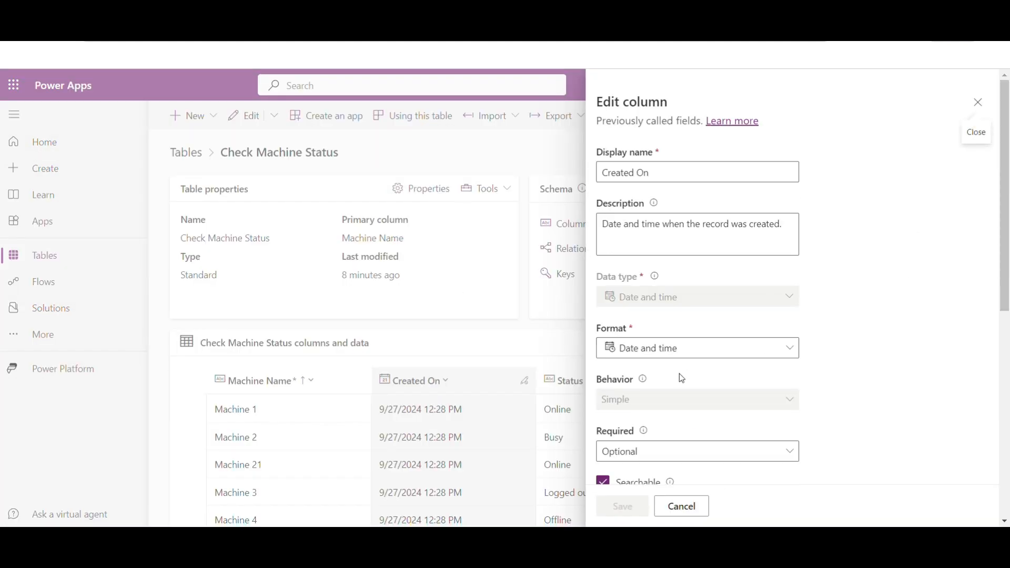
left_click(681, 506)
left_click(463, 409)
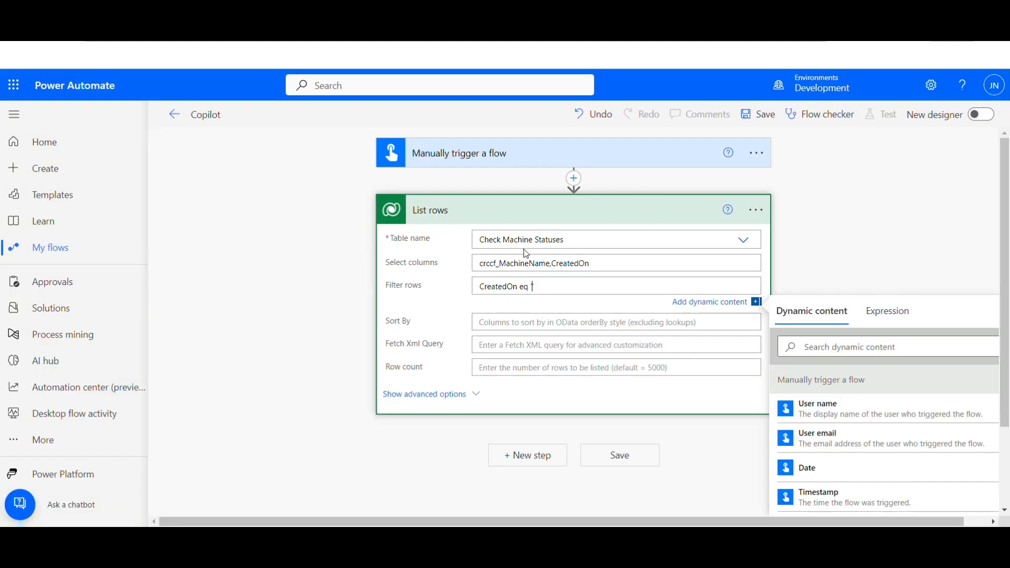
type("9/27/2024")
Rewrite the Filter rows expression without eq as 'contains(CreatedOn','9/27/2024')
left_click_drag(573, 286, 481, 286)
left_click(572, 286)
key("BackSpace")
key("BackSpace")
key("BackSpace")
key("BackSpace")
key("Home")
type("'")
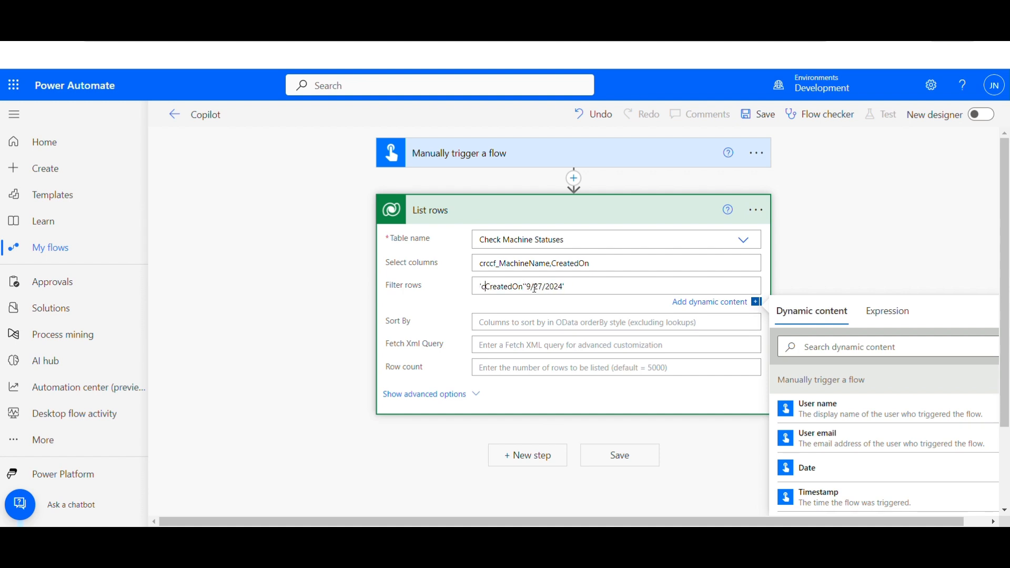
type("contains(")
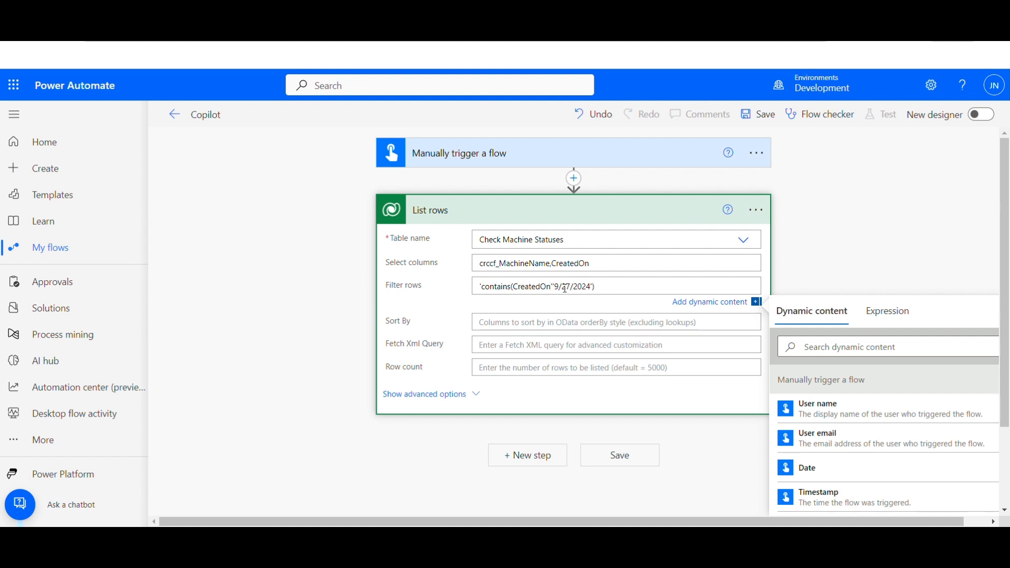
left_click(555, 286)
type(",")
left_click(541, 323)
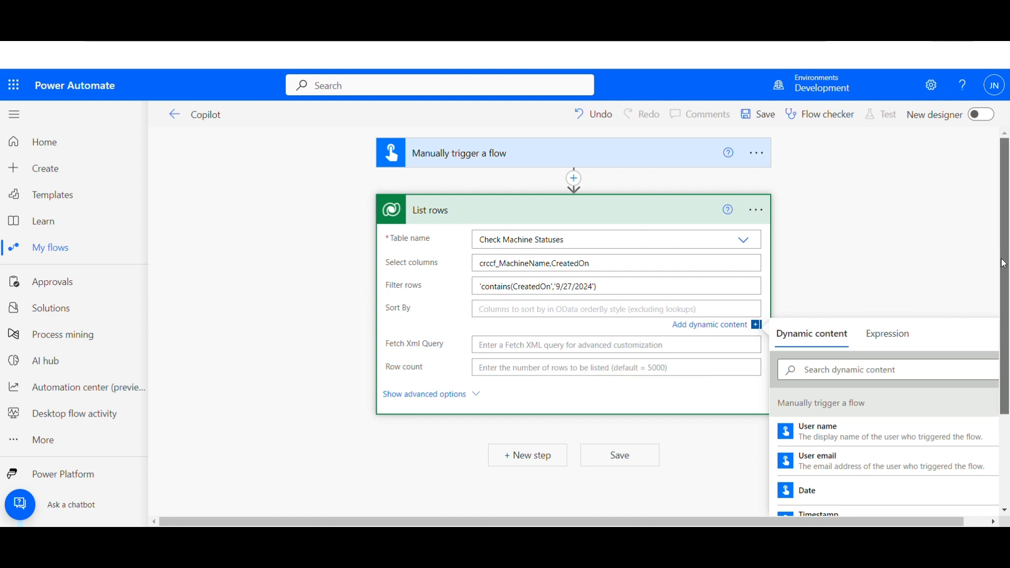
Show the advanced options of List rows and set the Row count to 10
left_click_drag(1004, 263, 1005, 288)
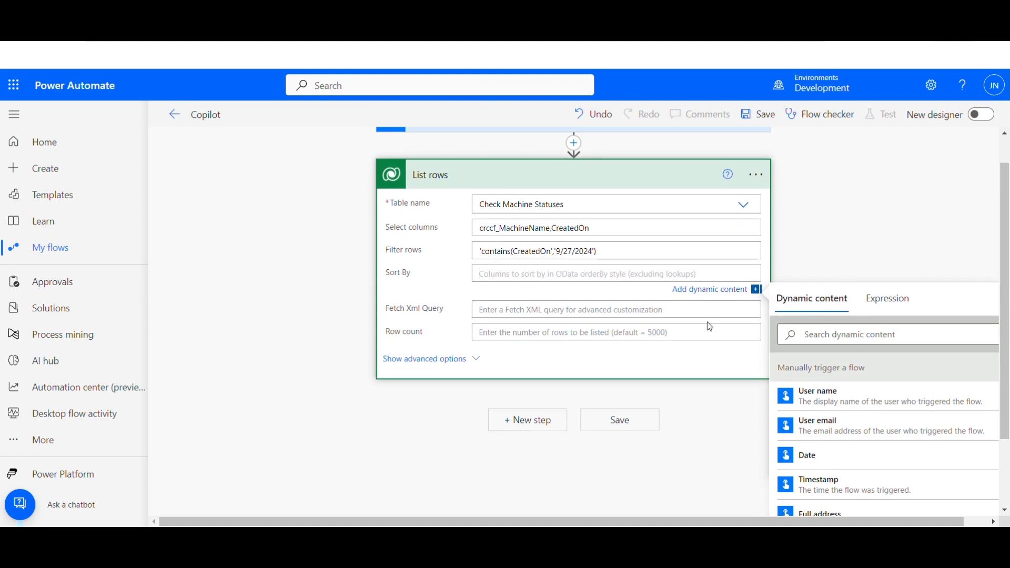
left_click(574, 334)
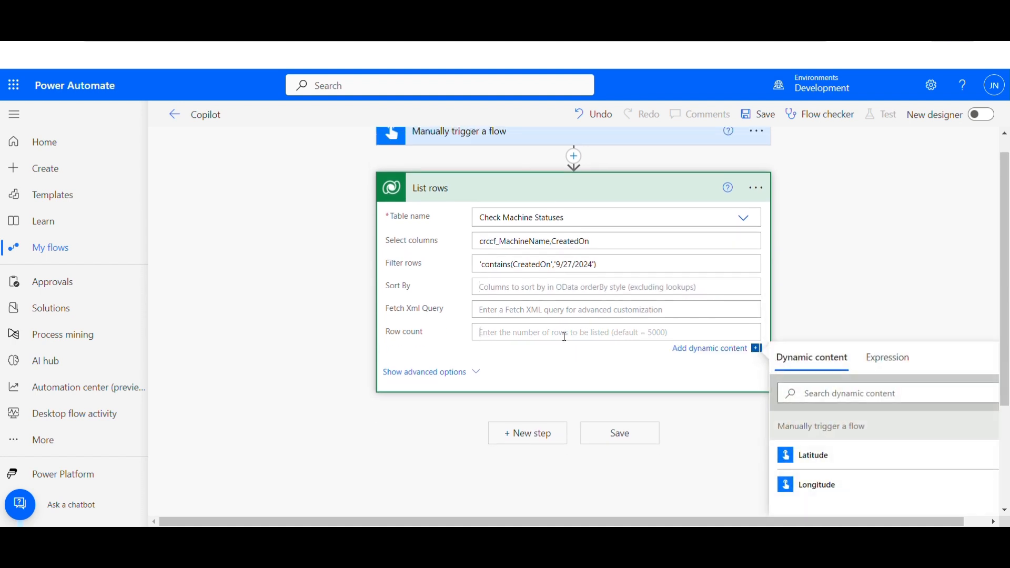
left_click(472, 373)
left_click(529, 337)
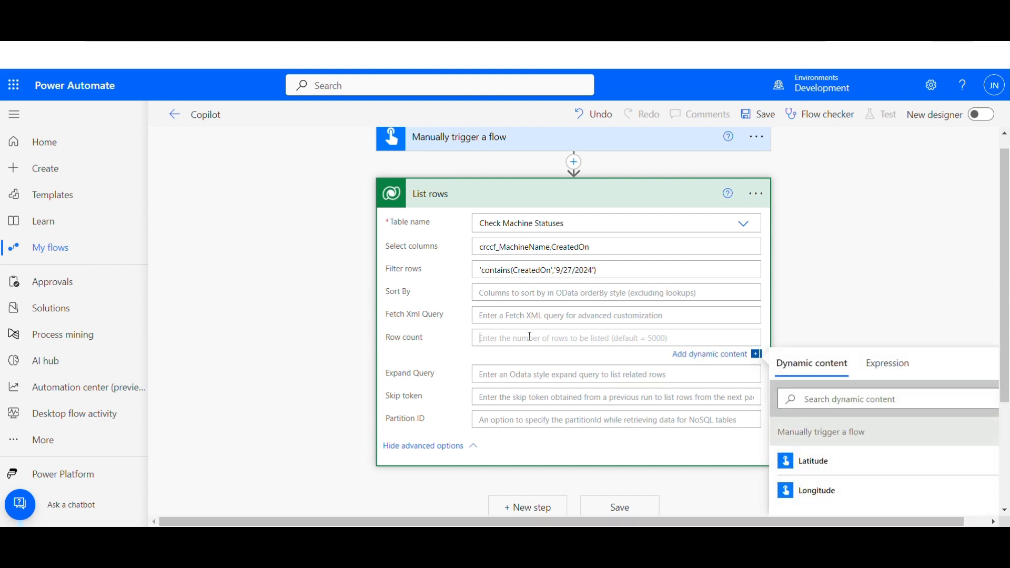
left_click(758, 193)
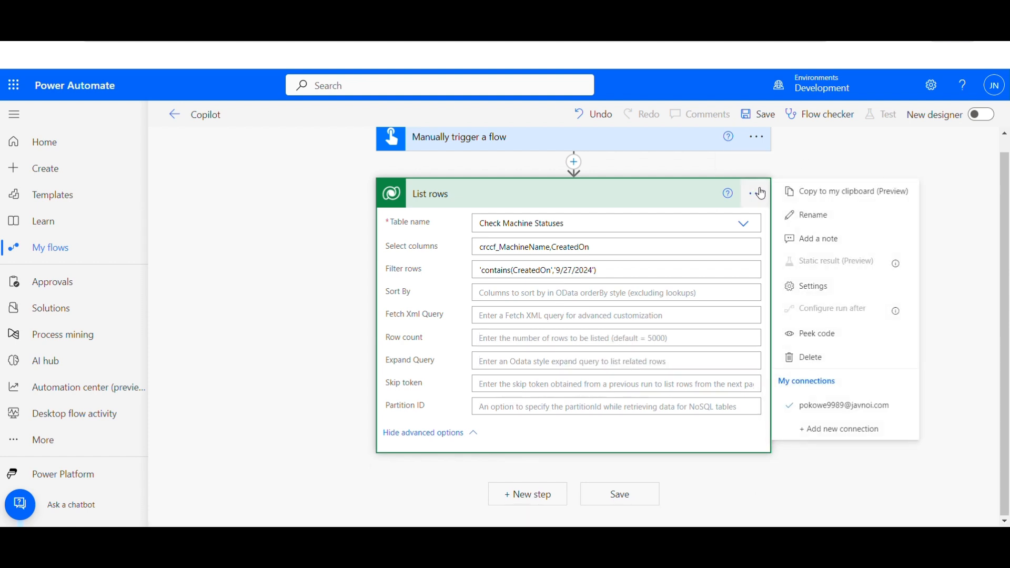
left_click(945, 154)
left_click(545, 337)
type("10")
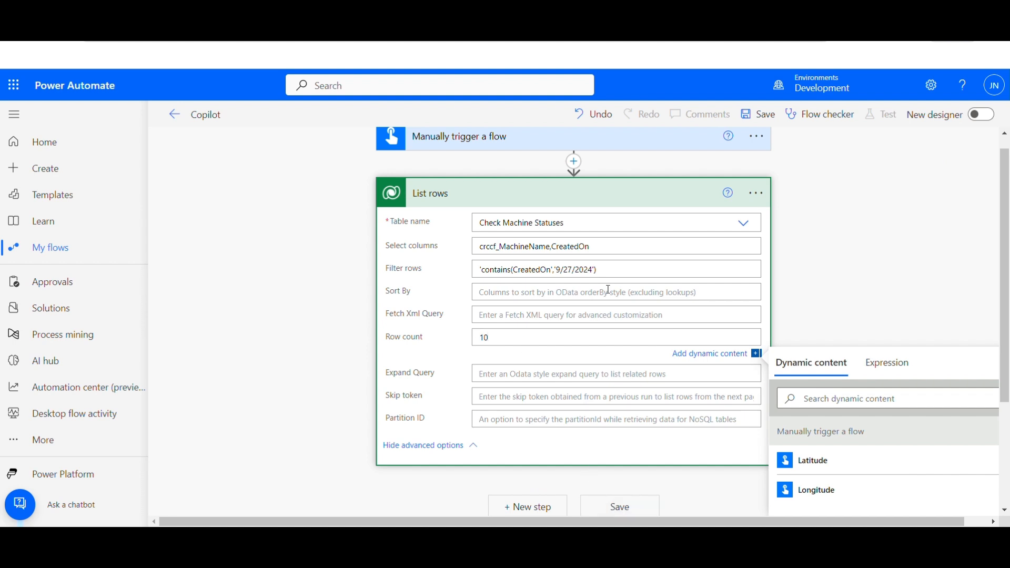
Clear the Filter rows expression, save the flow, and clear the Select columns entry of List rows
left_click_drag(598, 269, 469, 266)
key("BackSpace")
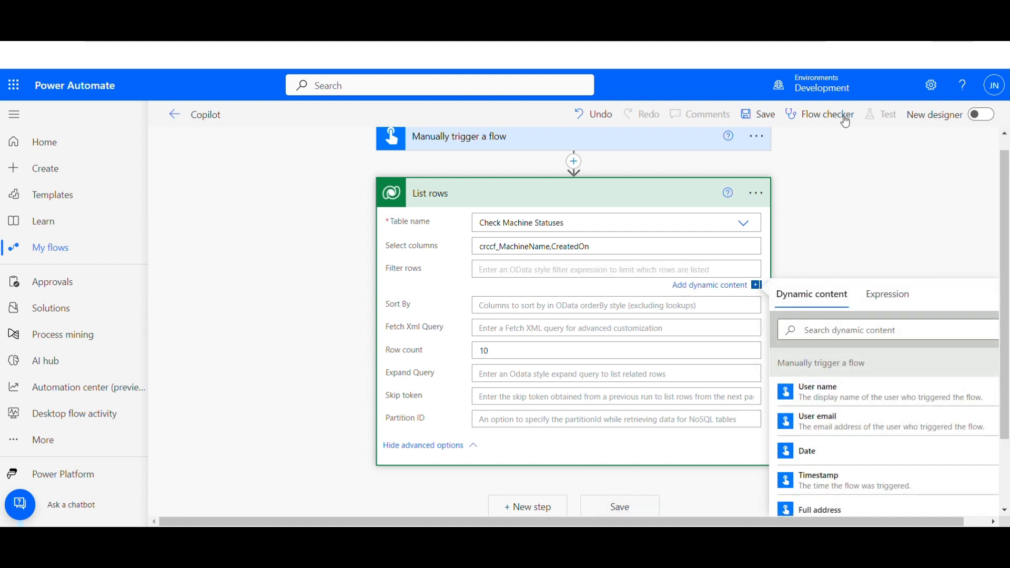
left_click(610, 507)
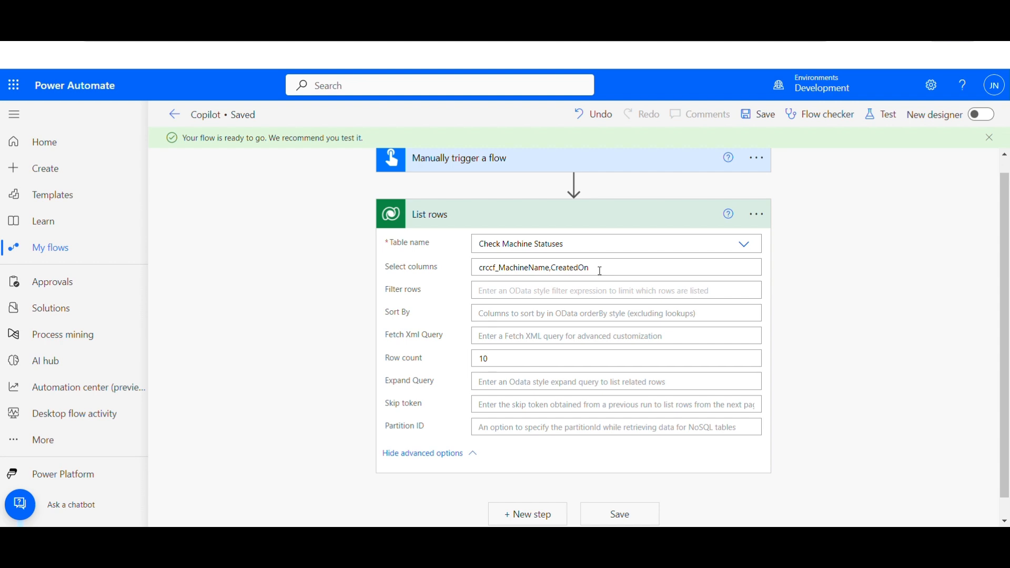
triple_click(517, 266)
key("BackSpace")
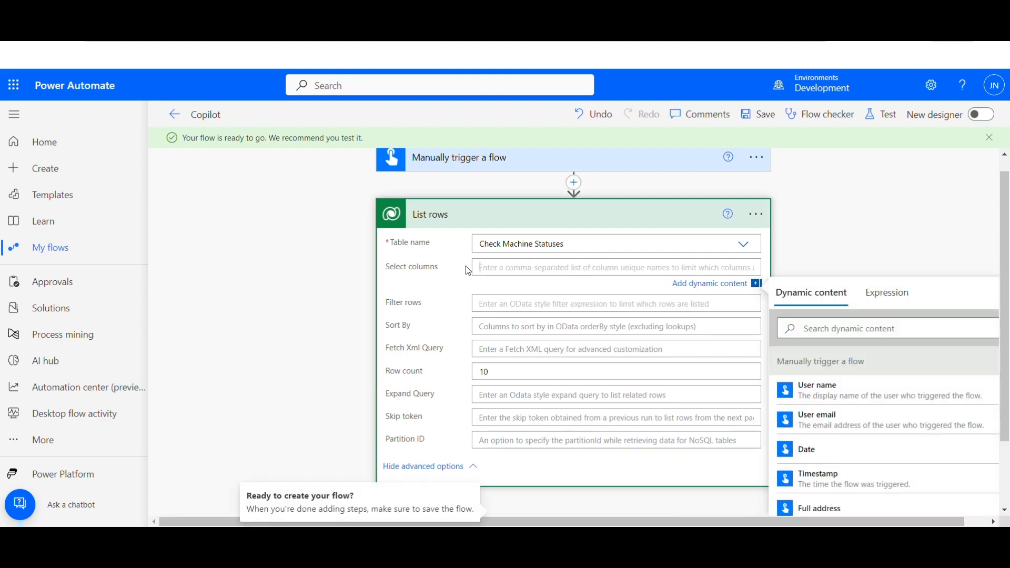
Save the flow and run it with a manual test
left_click(880, 114)
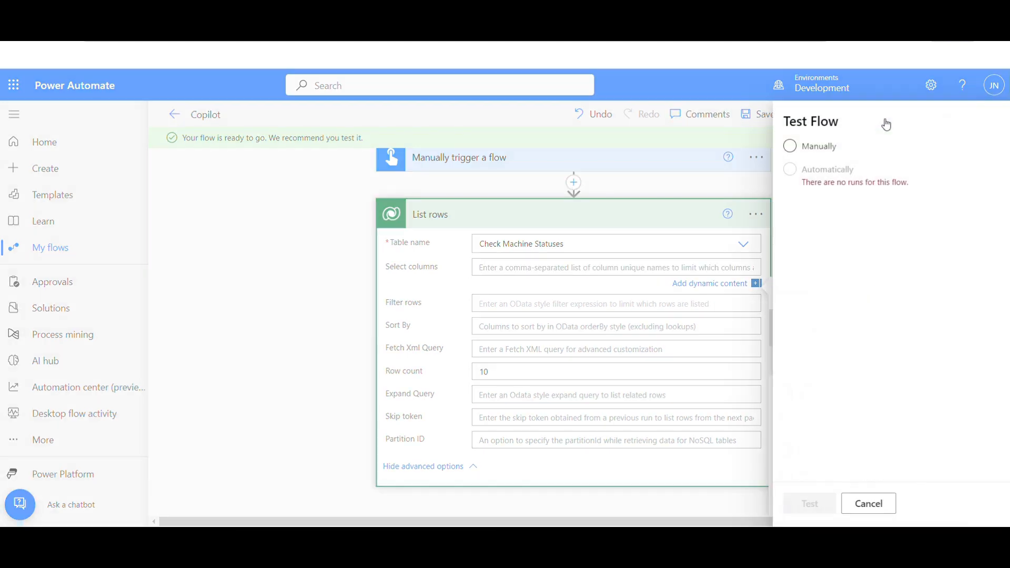
left_click(789, 146)
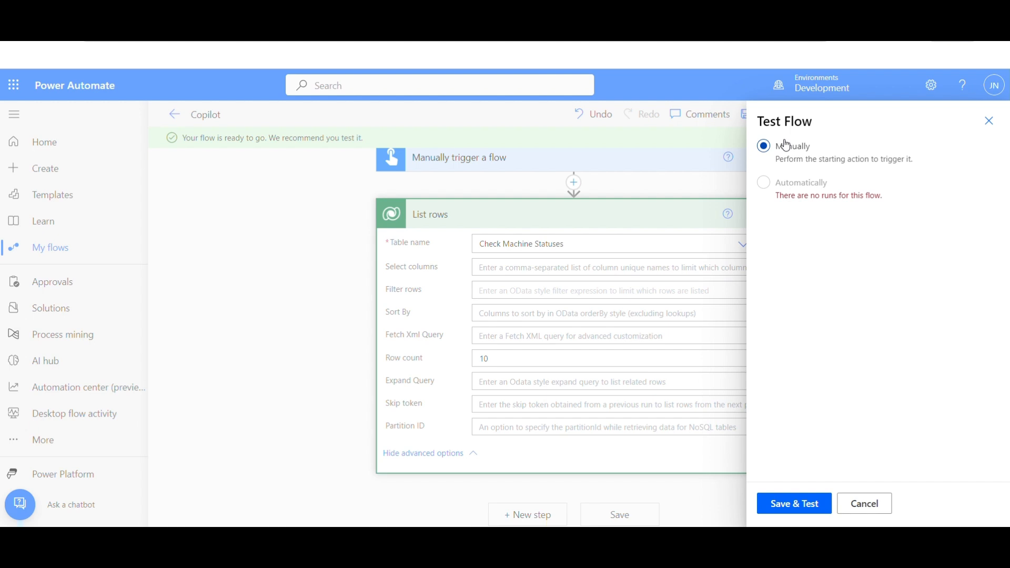
left_click(802, 502)
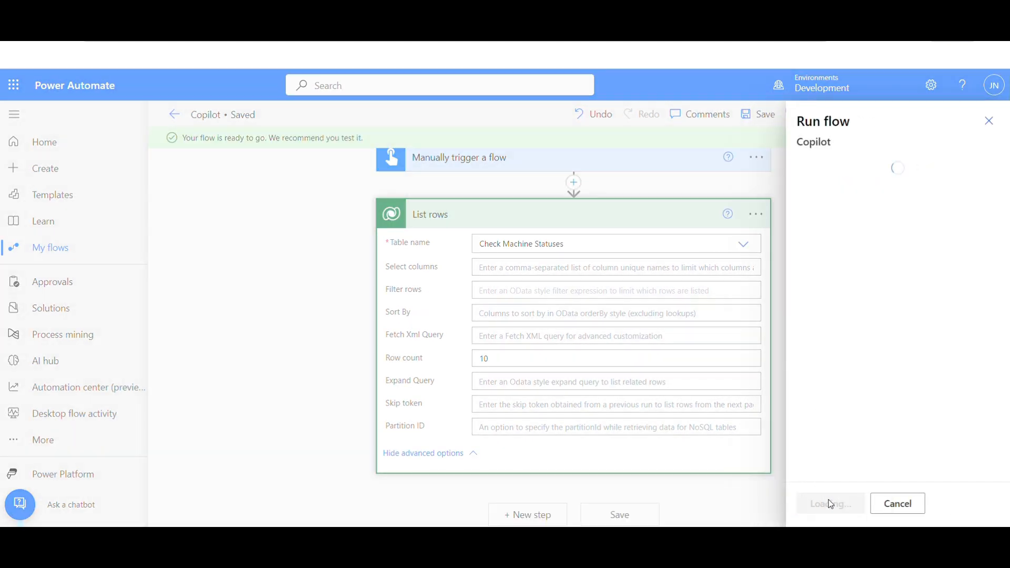
left_click(833, 505)
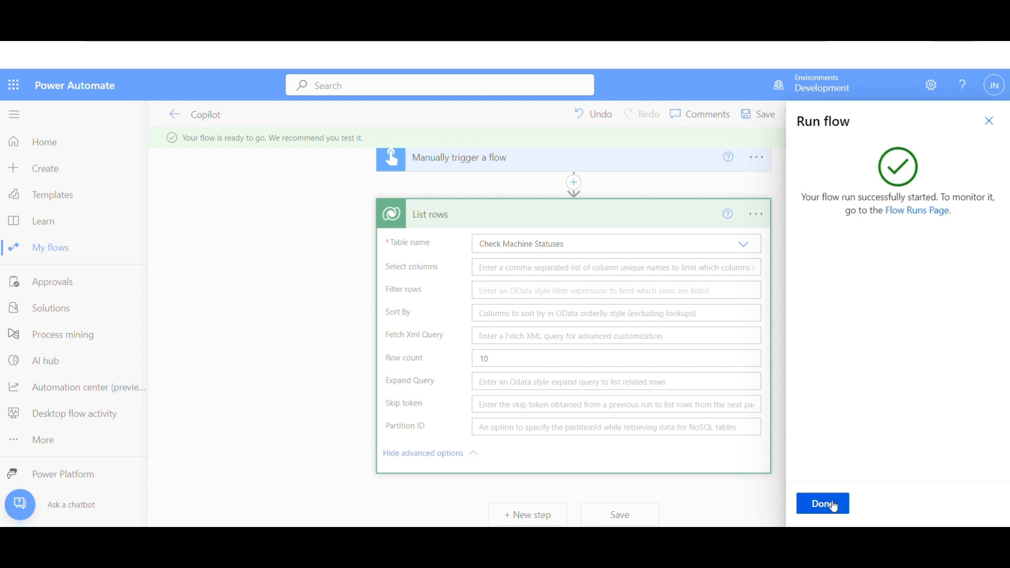
left_click(833, 505)
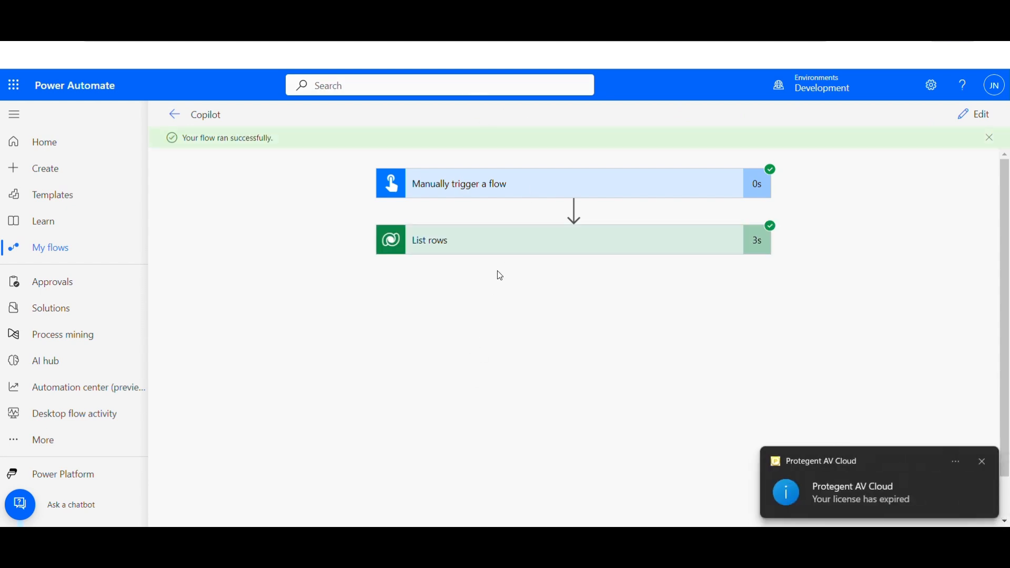
Open the raw outputs of the List rows action in the completed run and copy the entire JSON
left_click(504, 242)
scroll(982, 276, "down", 1)
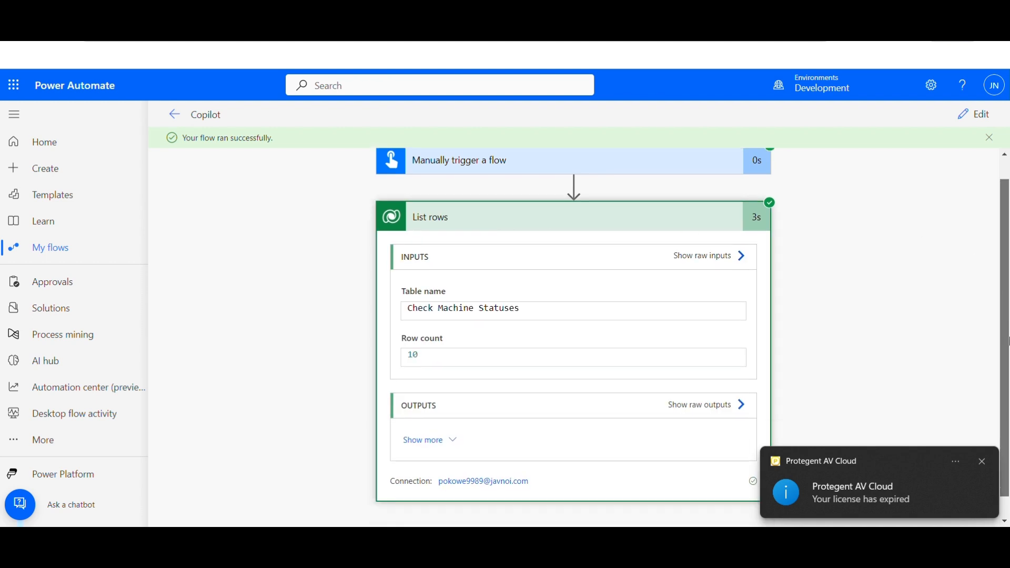
left_click(708, 381)
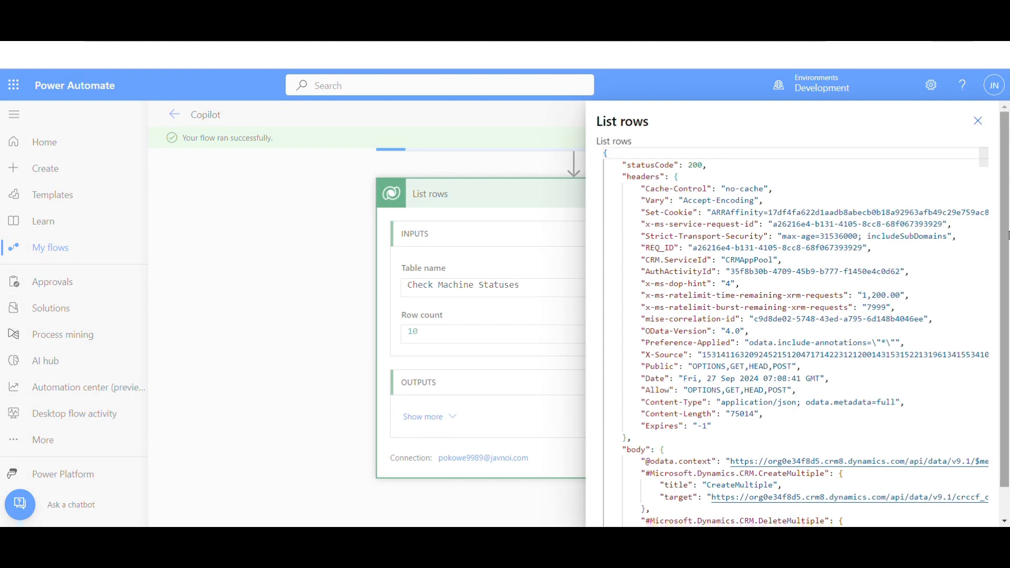
left_click(684, 279)
key("ctrl+a")
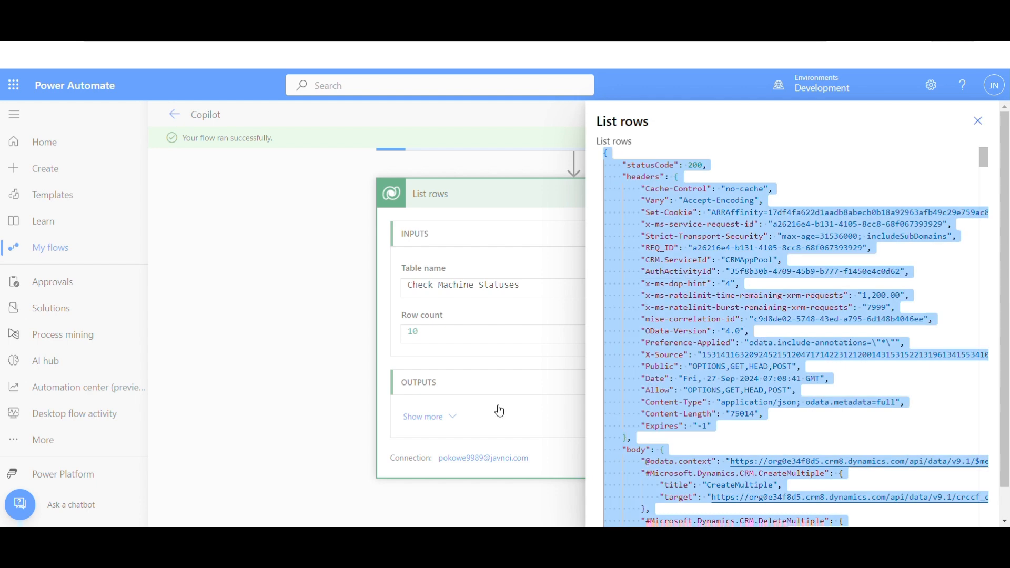
Switch to Notepad, paste the copied List rows JSON, and reduce the text zoom to 60%
left_click(392, 541)
type("note")
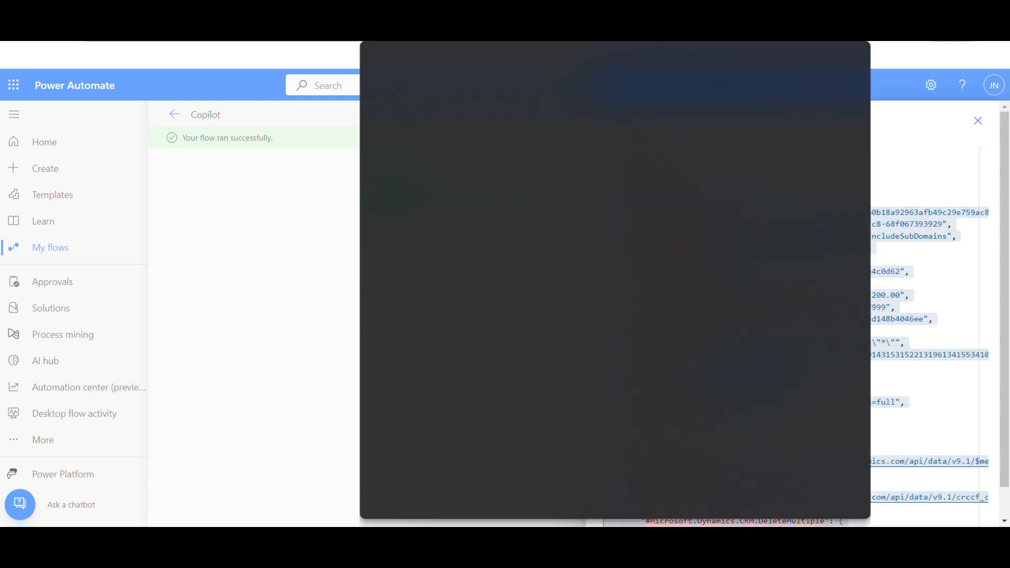
key("Return")
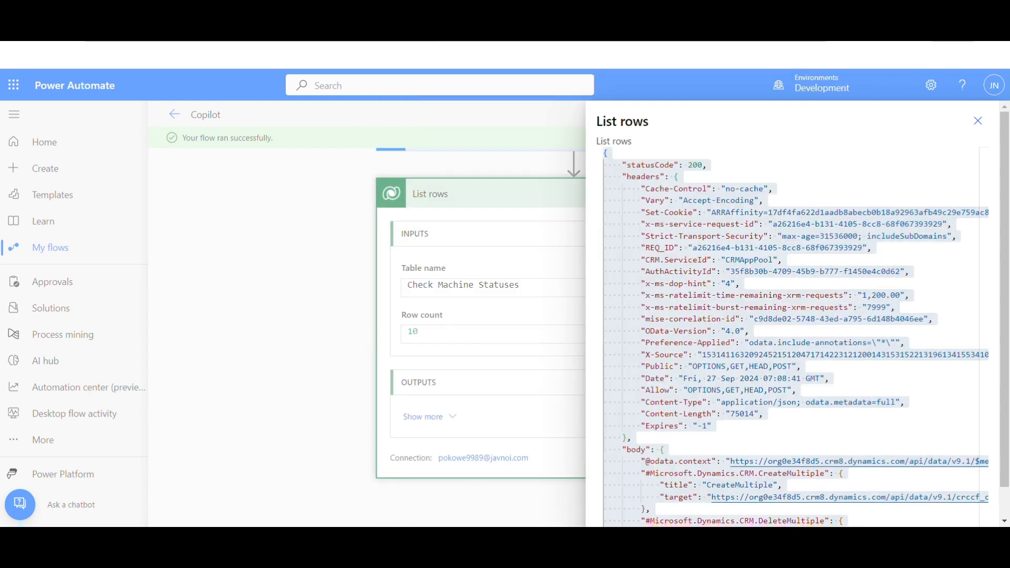
key("ctrl+v")
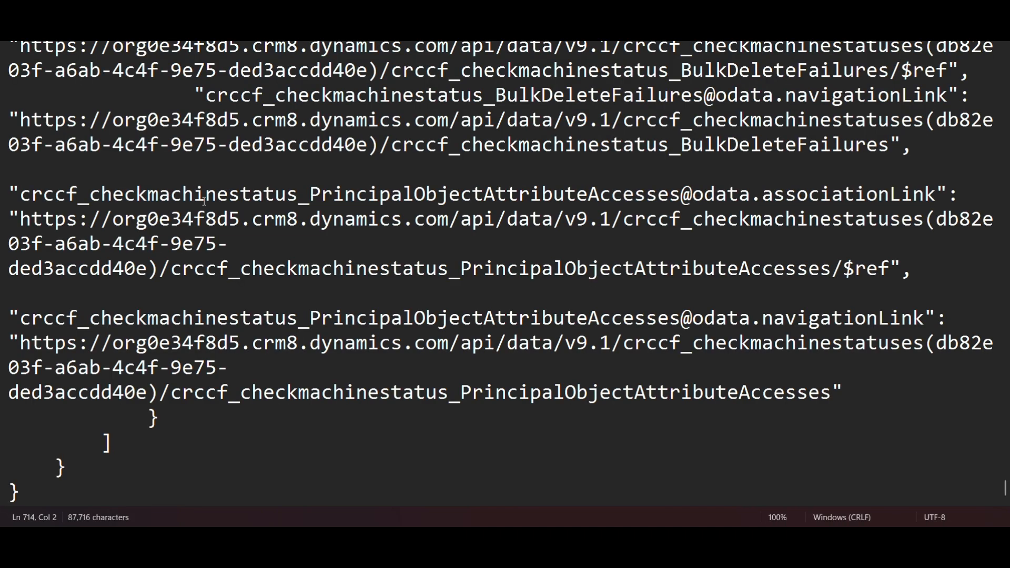
scroll(452, 268, "down", 4)
left_click_drag(1005, 490, 1005, 47)
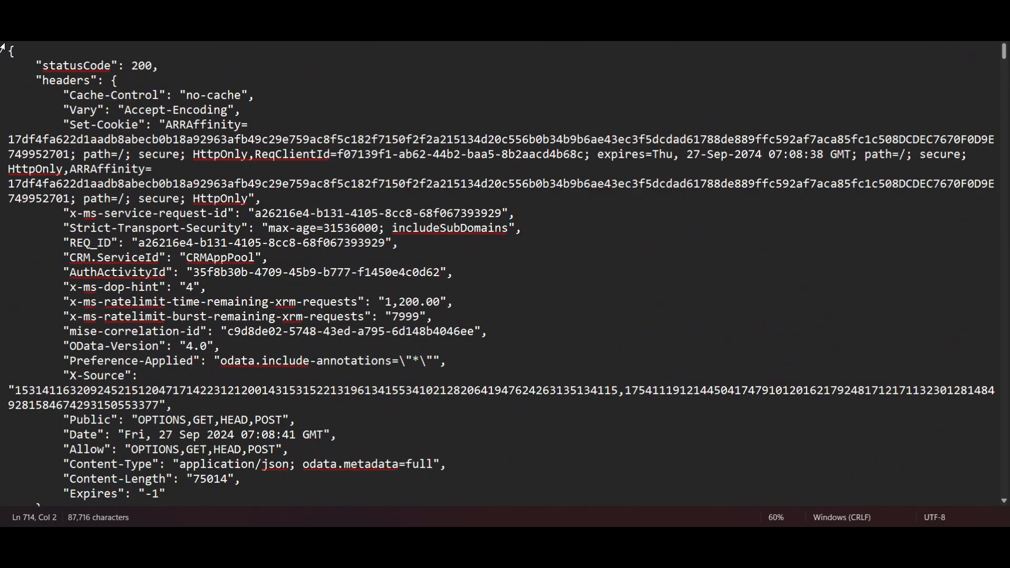
Examine the response headers and the start of the body, down to the value array
left_click_drag(33, 62, 271, 332)
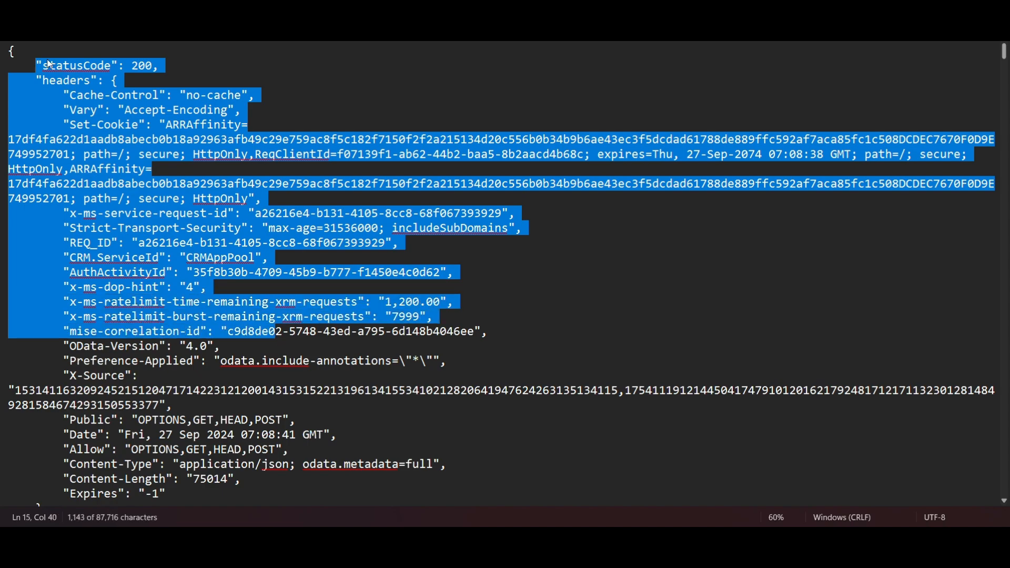
left_click(30, 52)
left_click_drag(30, 54, 245, 323)
key("Down")
key("Down")
key("Down")
key("Down")
key("Down")
key("Down")
key("Down")
key("Down")
key("Down")
key("Down")
key("Down")
key("Down")
key("Down")
key("Down")
key("Down")
key("Down")
key("Down")
key("Down")
key("Down")
key("Down")
key("Down")
key("Down")
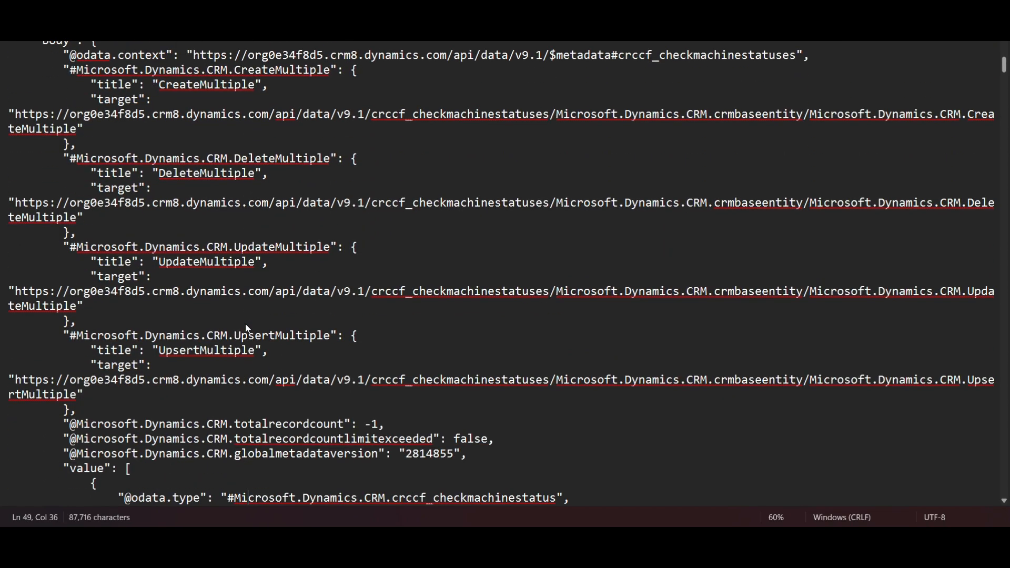
key("Down")
key("Down")
key("Down")
key("Down")
key("Down")
key("Down")
key("Down")
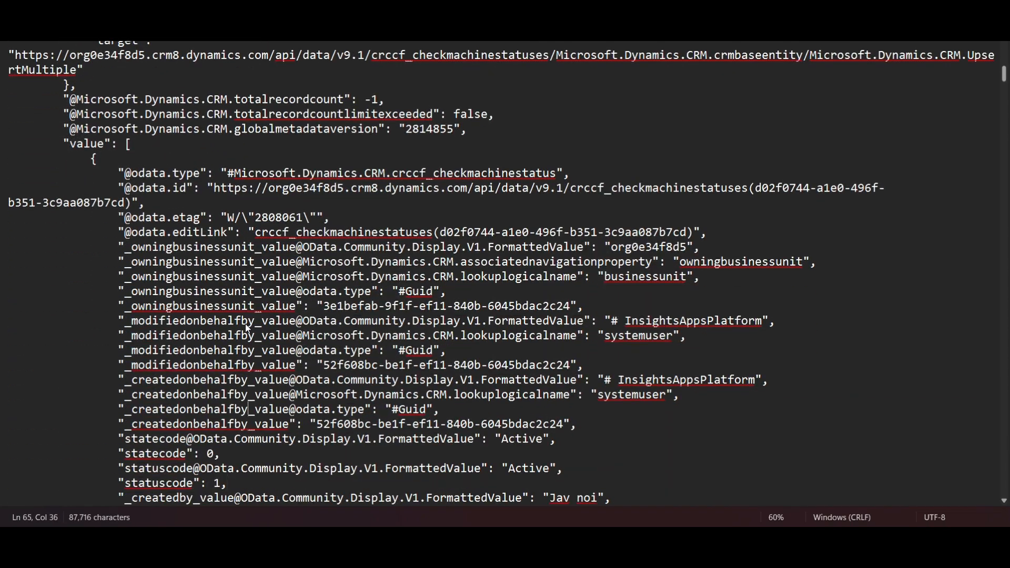
double_click(90, 149)
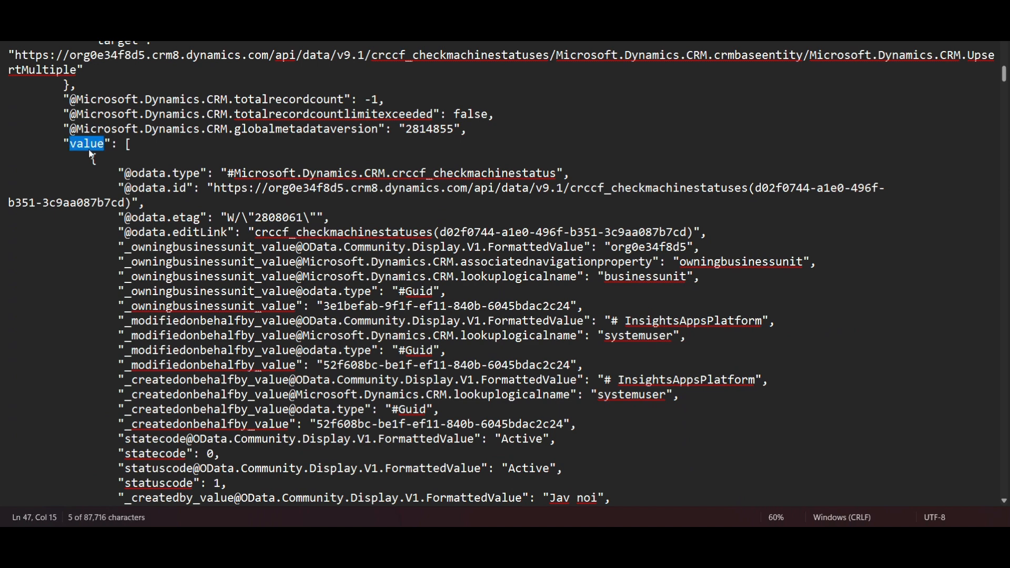
left_click_drag(125, 145, 203, 176)
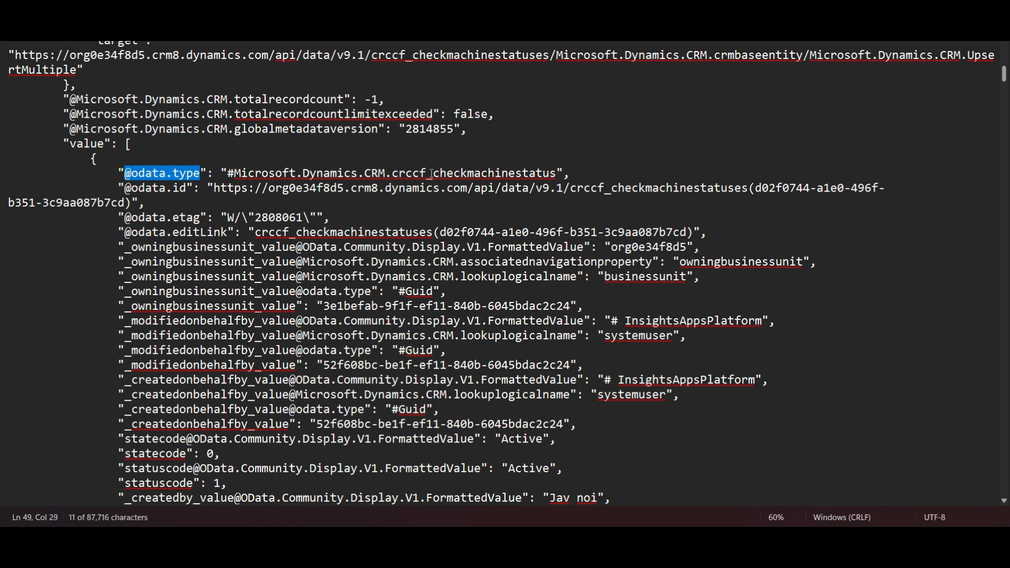
left_click_drag(393, 174, 559, 174)
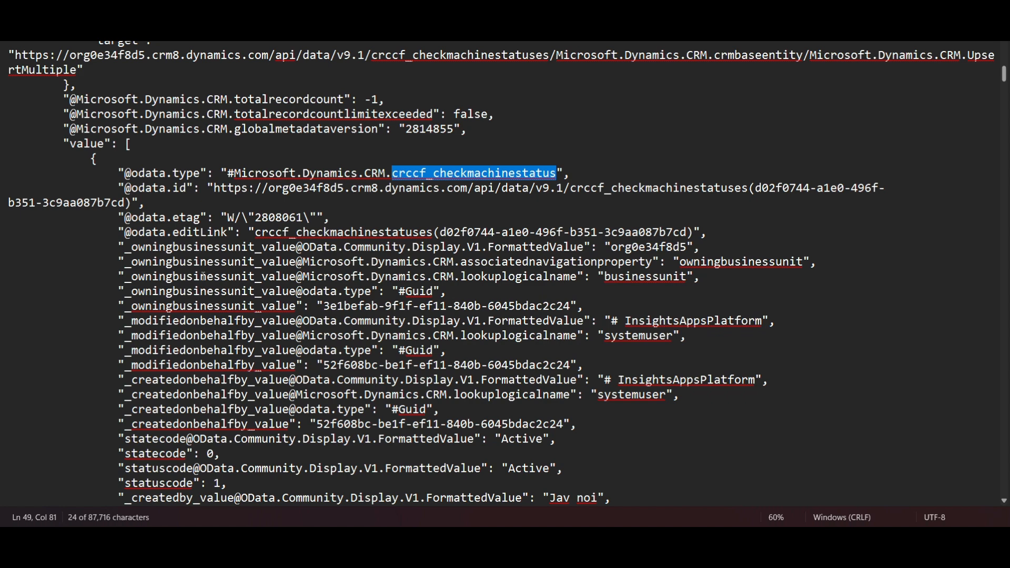
double_click(265, 218)
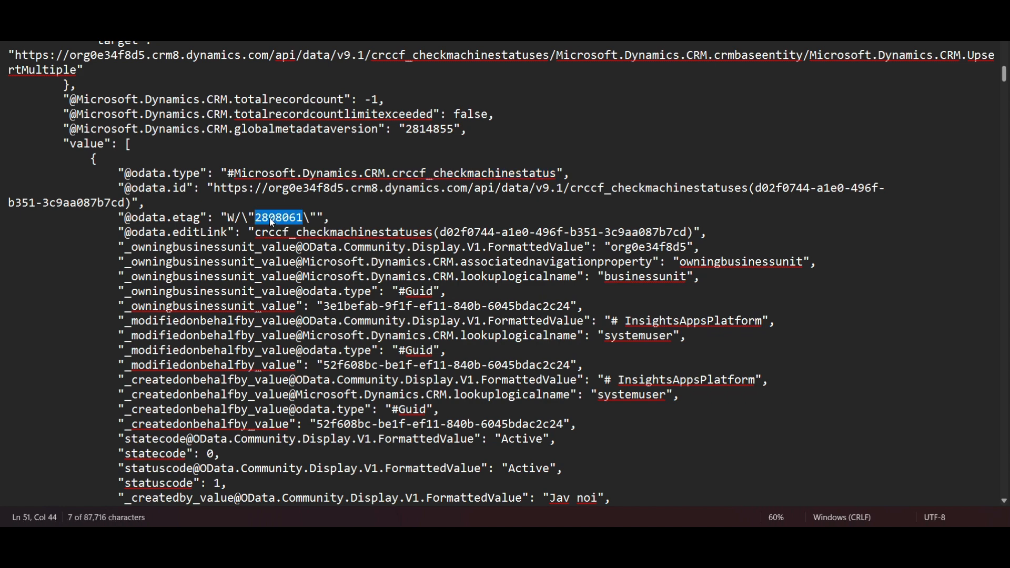
key("Down")
key("Down")
key("Down")
key("Down")
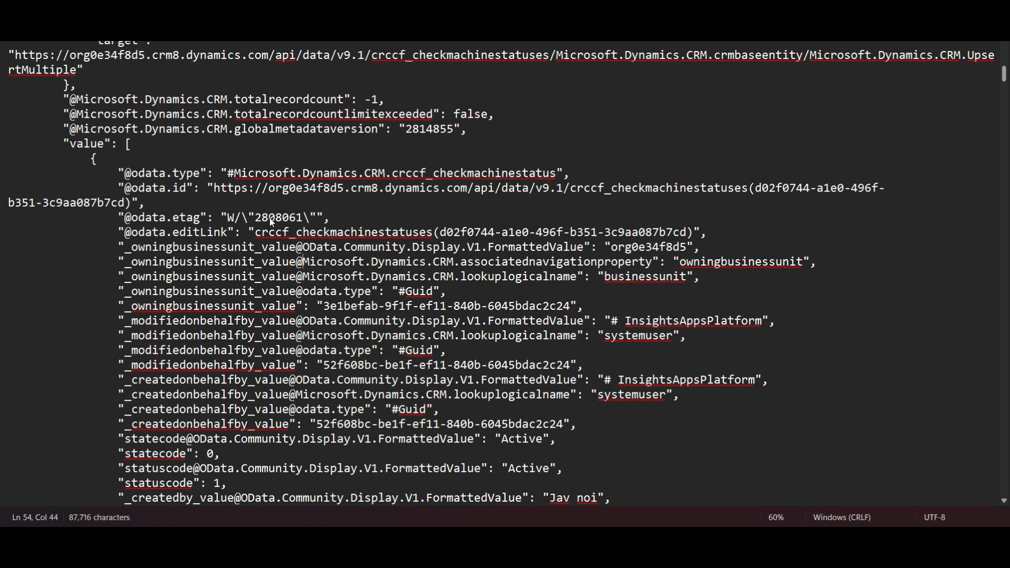
left_click_drag(120, 247, 256, 425)
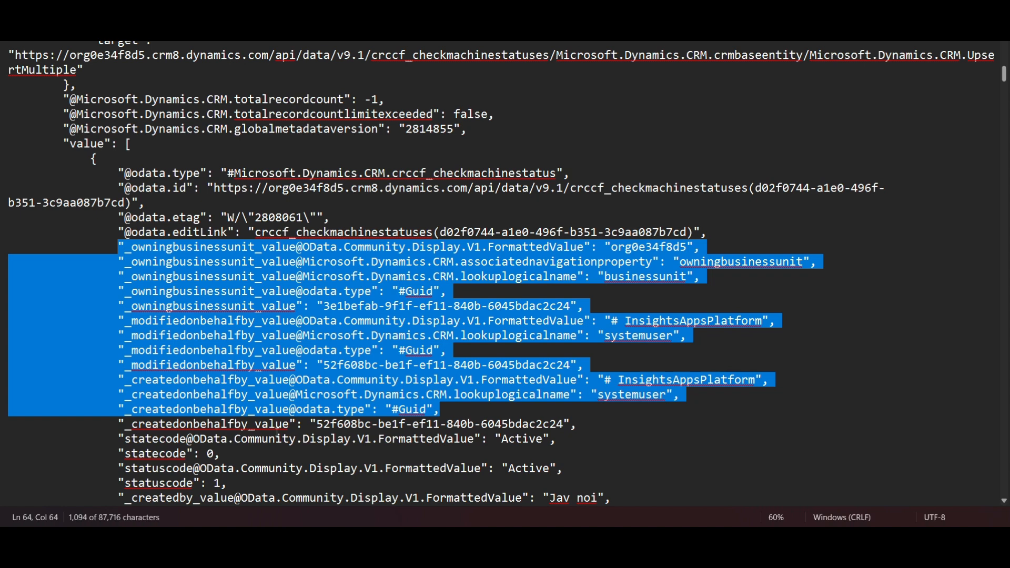
Review the first record's state, status, owner and modified-on fields, down to its crccf_checkmachinestatusid entries
left_click(232, 457)
key("Down")
key("Down")
key("Down")
key("Down")
key("Down")
key("Down")
key("Down")
key("Down")
key("Down")
key("Down")
key("Down")
key("Down")
key("Down")
key("Down")
key("Down")
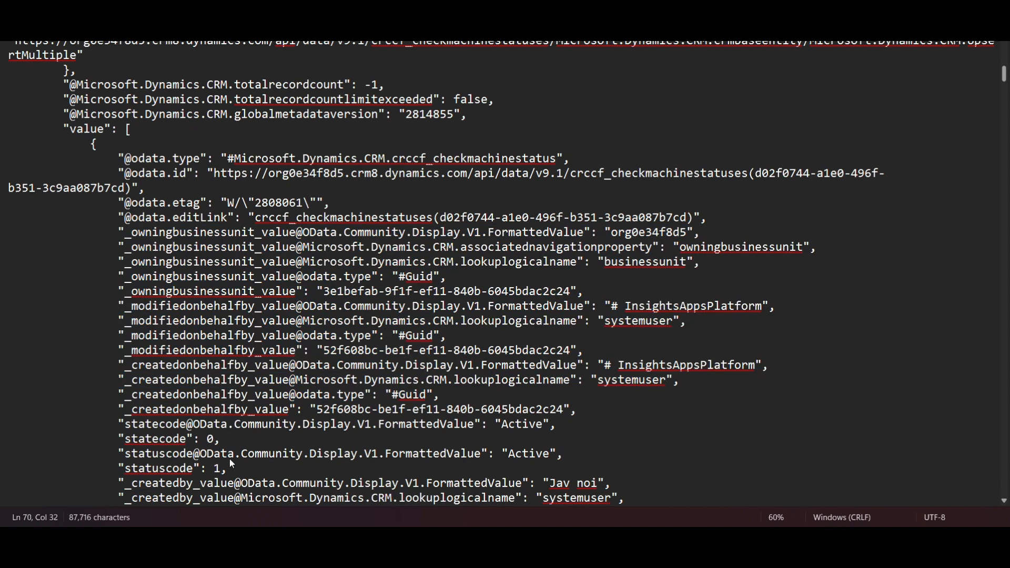
key("Down")
key("Down")
key("Down")
key("Down")
key("Down")
key("Down")
key("Down")
key("Down")
key("Down")
key("Down")
key("Down")
key("Down")
key("Down")
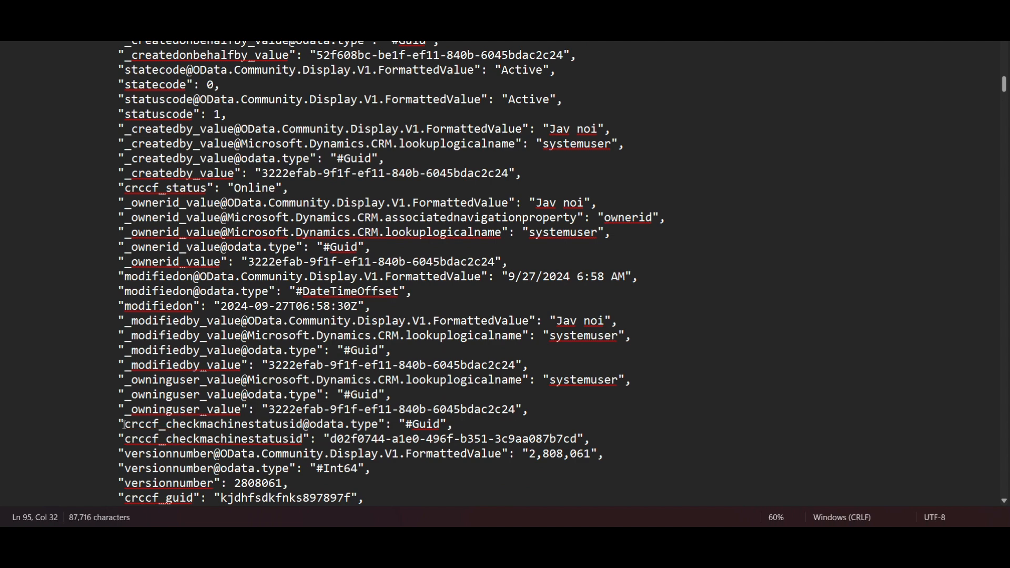
Inspect the first record's custom column values, including crccf_guid, createdon and crccf_machinename
left_click(280, 442)
key("Left")
key("Left")
key("Left")
key("Left")
key("Left")
key("Left")
key("Down")
key("Down")
key("Down")
key("Down")
key("Down")
key("Down")
key("Down")
key("Down")
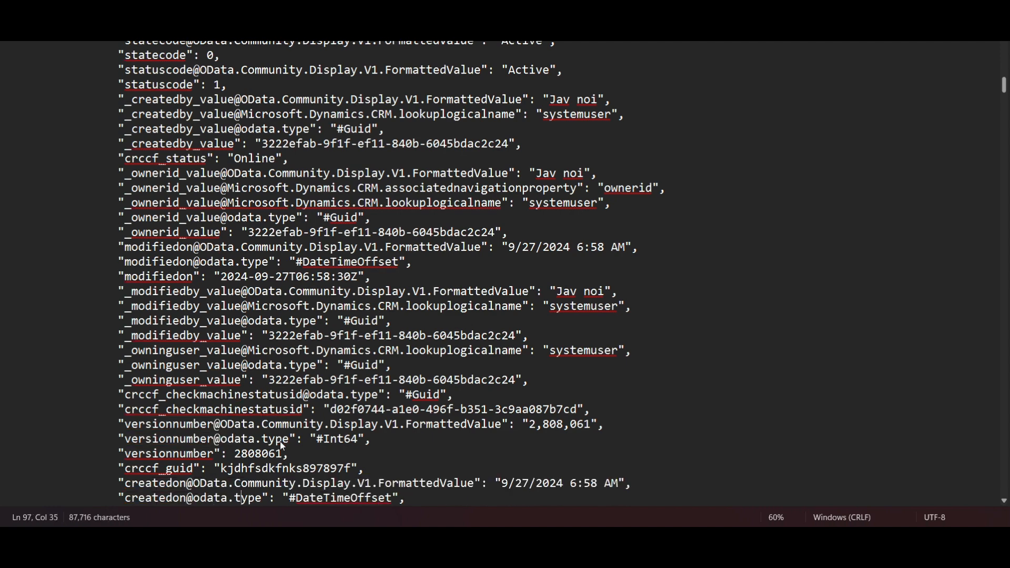
left_click_drag(127, 441, 382, 438)
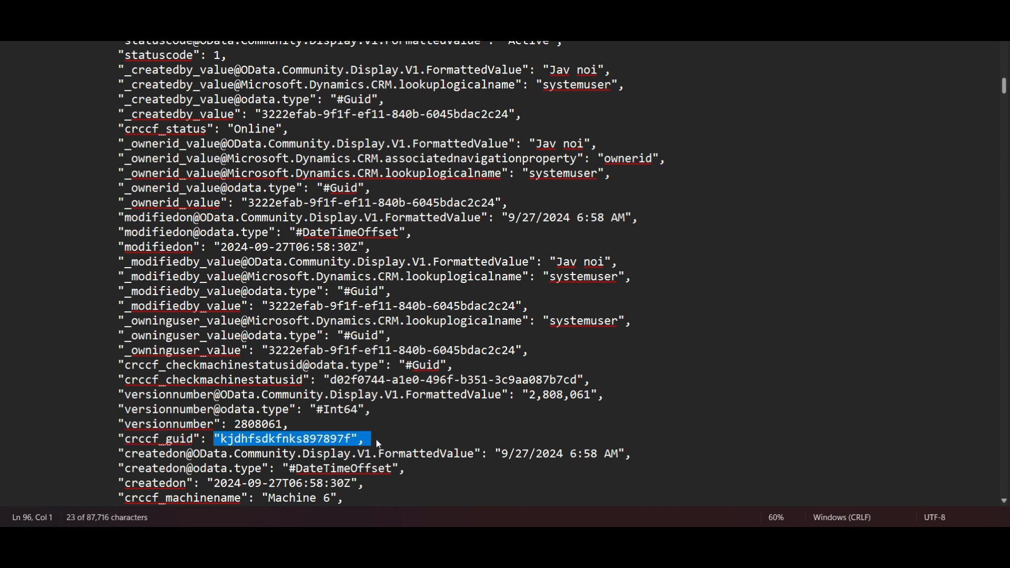
left_click(127, 451)
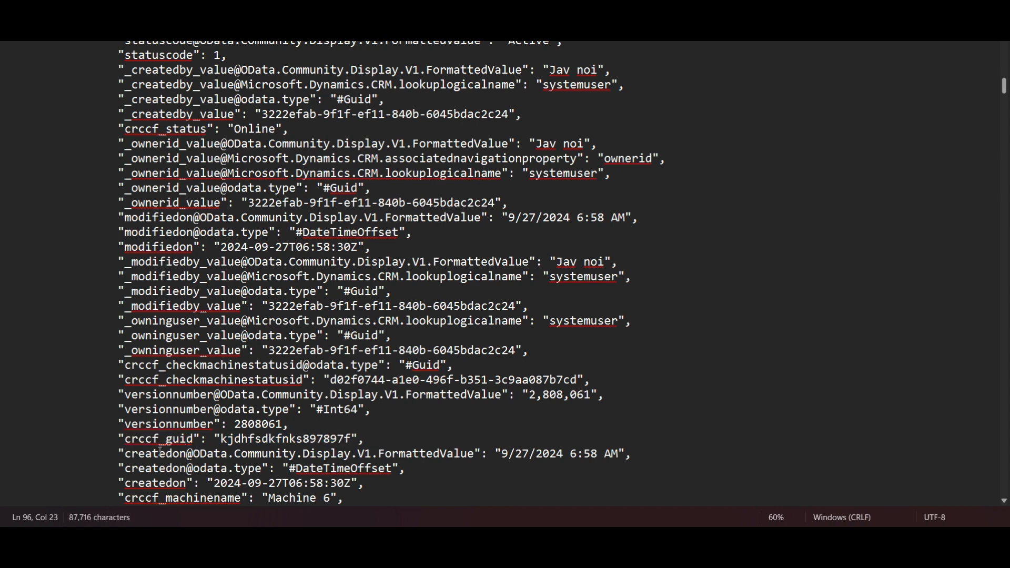
key("Down")
key("Down")
key("Down")
key("Down")
key("Down")
left_click_drag(124, 453, 248, 453)
left_click(251, 454)
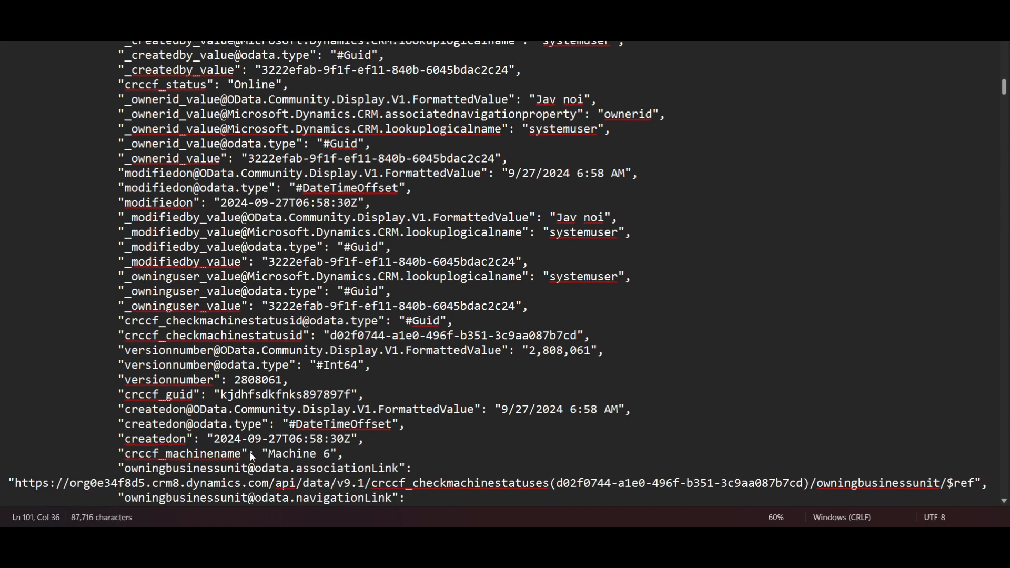
Look through the first record's association and navigation links to the start of the second record
key("Down")
key("Down")
key("Down")
key("Down")
key("Down")
key("Down")
key("Down")
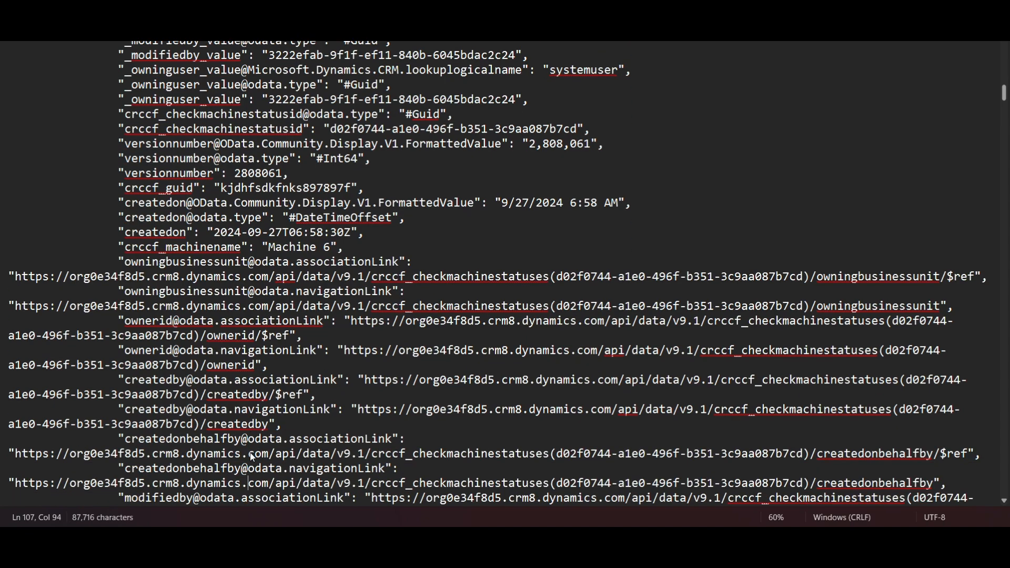
key("Down")
key("Down")
key("Down")
key("Down")
key("Down")
key("Down")
key("Down")
key("Down")
key("Down")
key("Down")
key("Down")
key("Down")
key("Down")
key("Down")
key("Down")
key("Down")
key("Down")
key("Down")
key("Down")
key("Down")
key("Down")
key("Down")
key("Down")
key("Down")
key("Down")
key("Down")
key("Down")
key("Down")
key("Down")
key("Down")
key("Down")
key("Down")
key("Down")
key("Down")
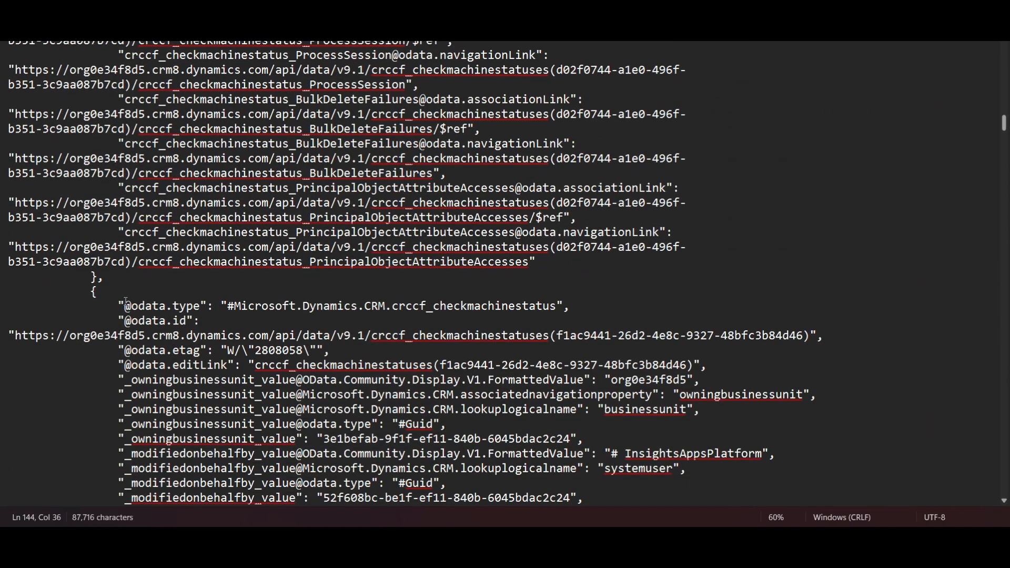
left_click(120, 304)
left_click(97, 291)
key("Down")
key("Down")
key("Down")
key("Down")
key("Down")
key("Down")
key("Down")
key("Down")
key("Down")
key("Down")
key("Down")
key("Down")
key("Down")
key("Down")
key("Down")
key("Down")
key("Down")
key("Down")
key("Down")
key("Down")
key("Down")
key("Down")
key("Down")
key("Down")
key("Down")
key("Down")
key("Down")
key("Down")
key("Down")
key("Down")
key("Down")
key("Down")
key("Down")
key("Down")
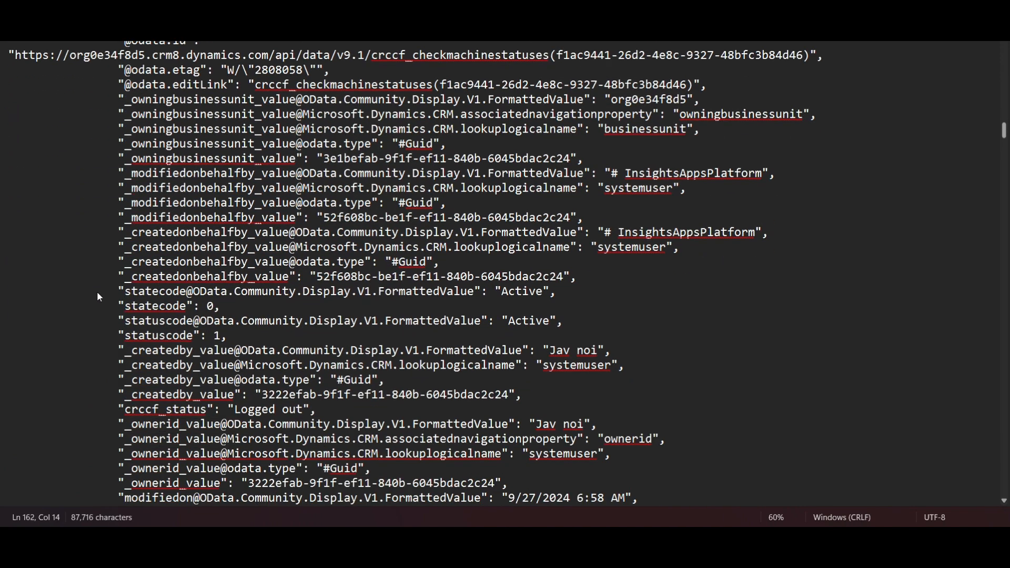
Inspect the end of the value array and the last record's fields, and return to where the array starts
left_click_drag(1005, 142, 1004, 488)
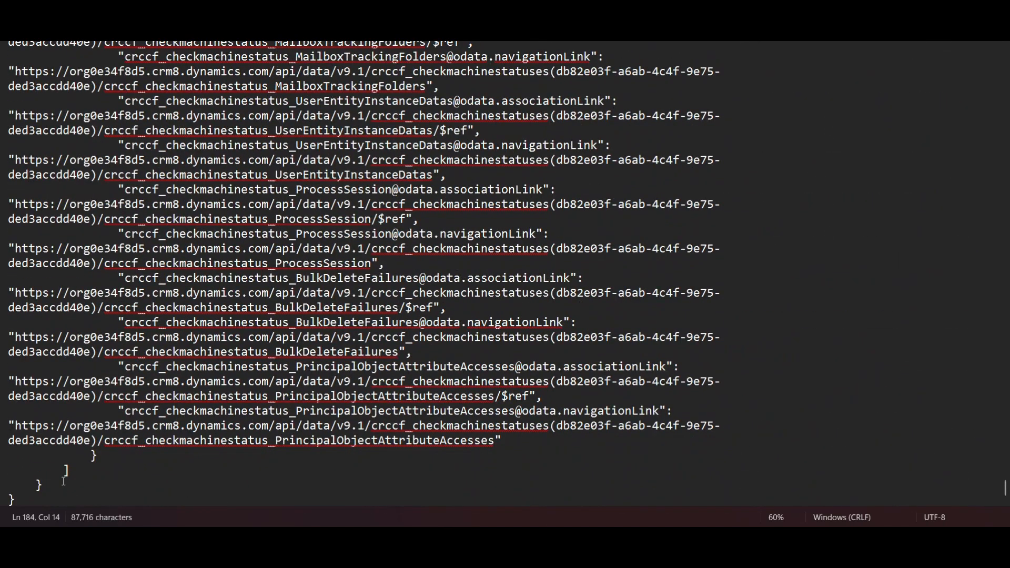
left_click_drag(68, 471, 131, 84)
left_click(214, 291)
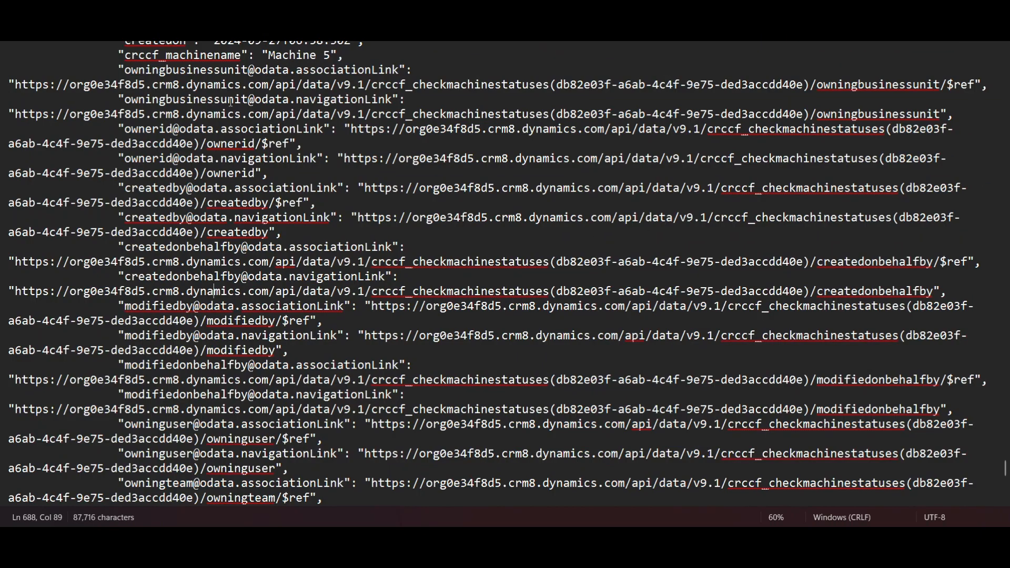
left_click_drag(1005, 468, 990, 74)
Close the JSON text file, saving it under the file name sdsdsd
left_click(994, 12)
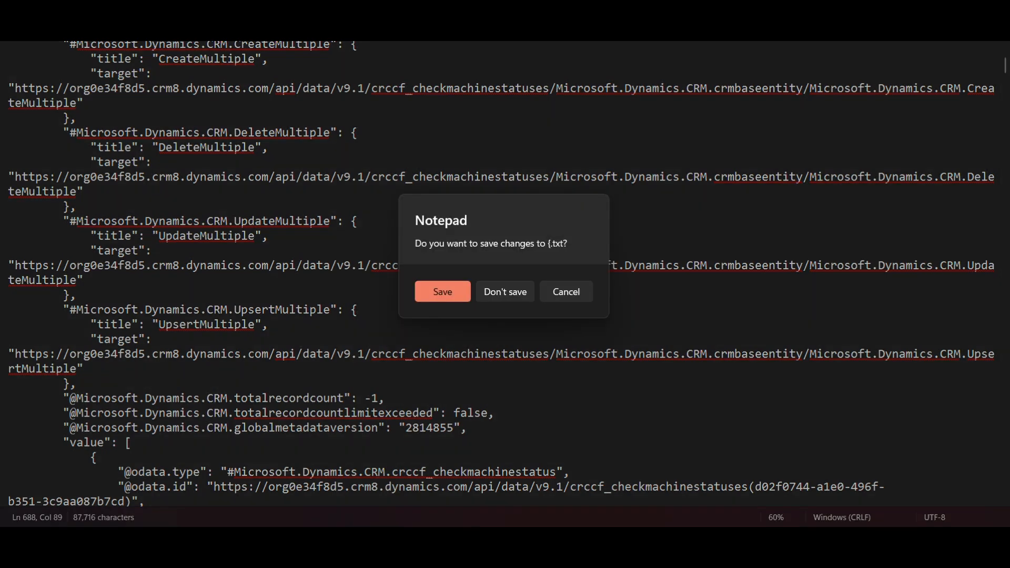
left_click(451, 292)
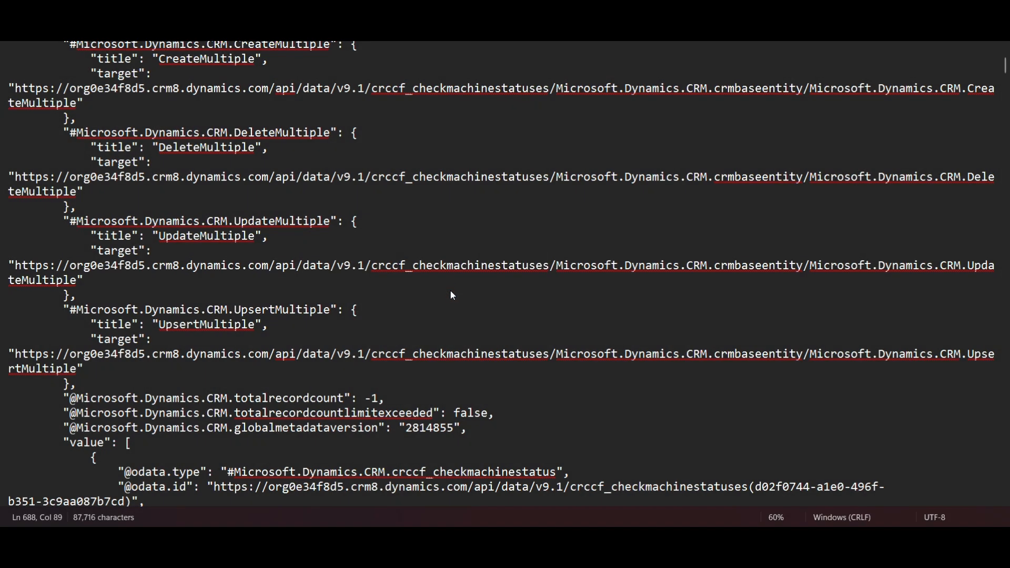
type("sdsdsd")
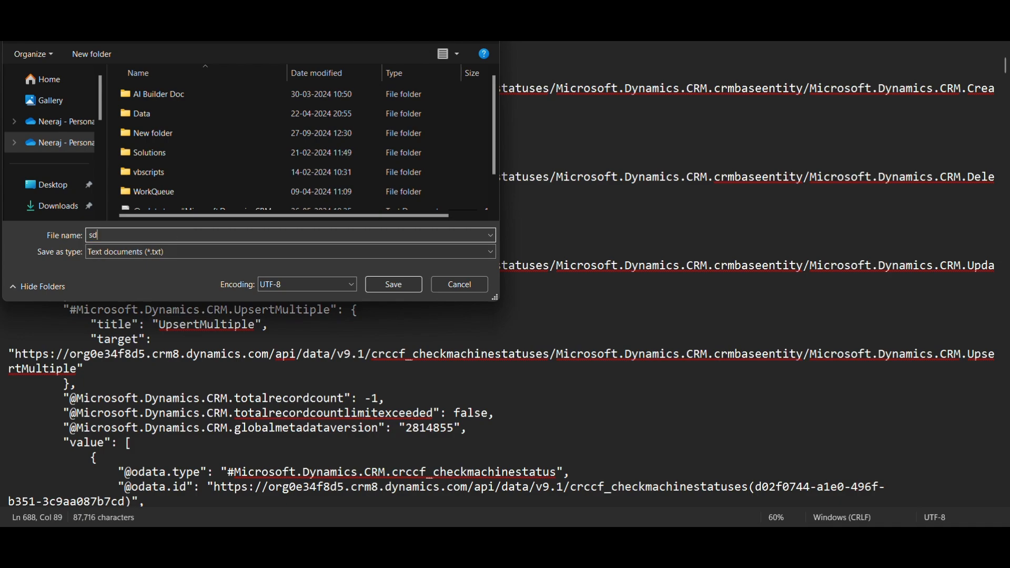
left_click(396, 284)
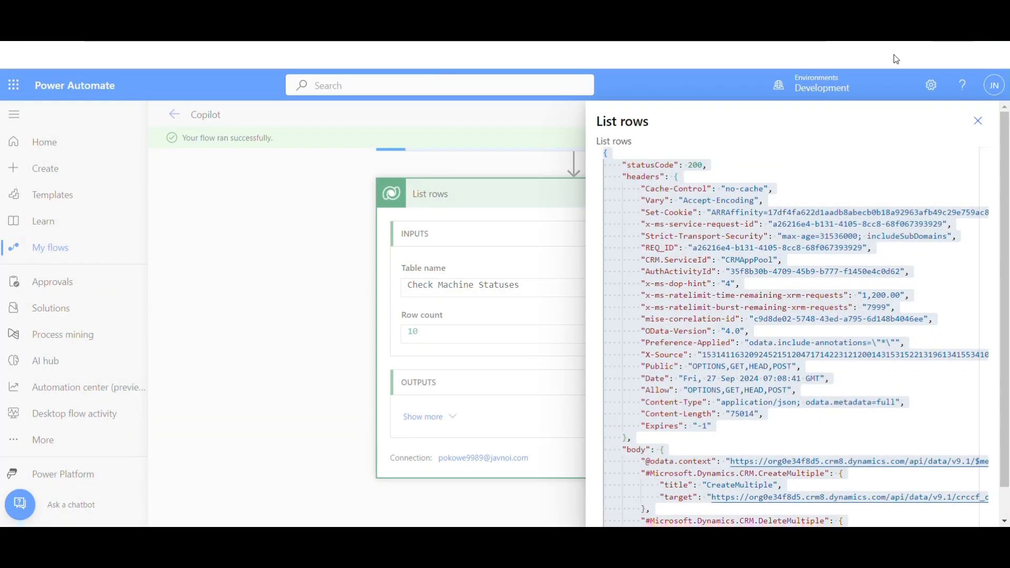
Open the Copilot flow for editing and add a Data Operation Select action after List rows
left_click(977, 120)
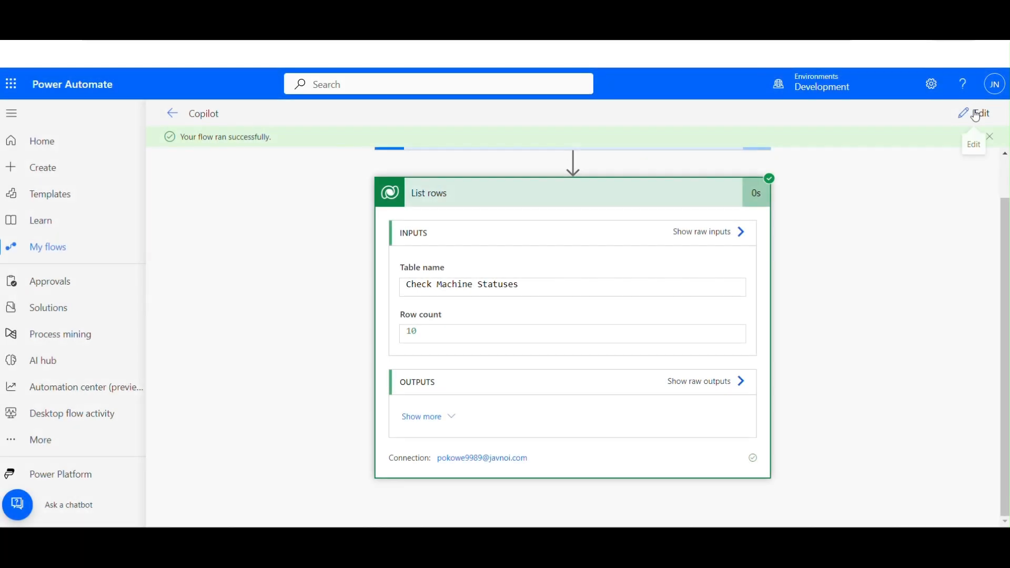
left_click(976, 114)
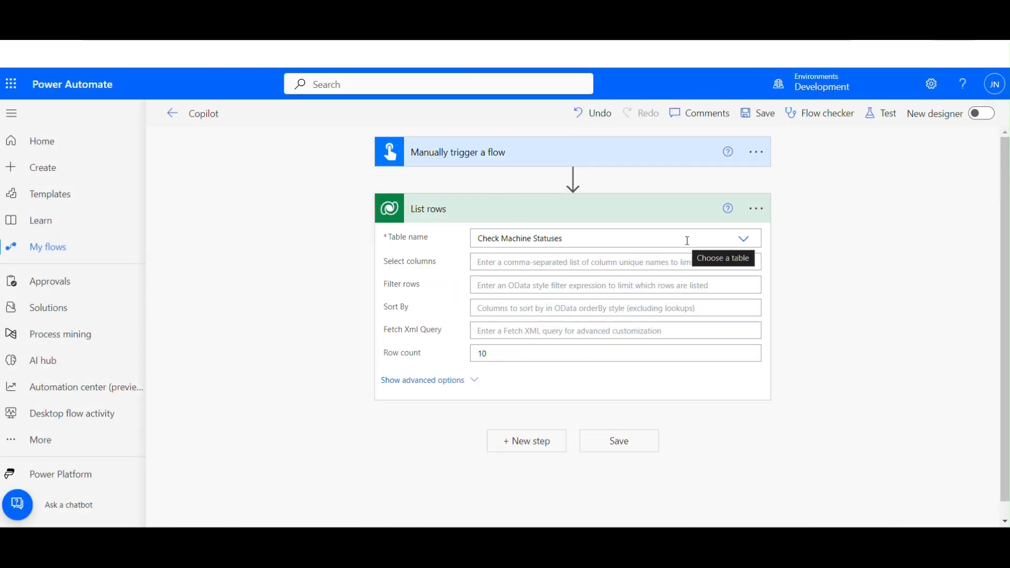
left_click(534, 448)
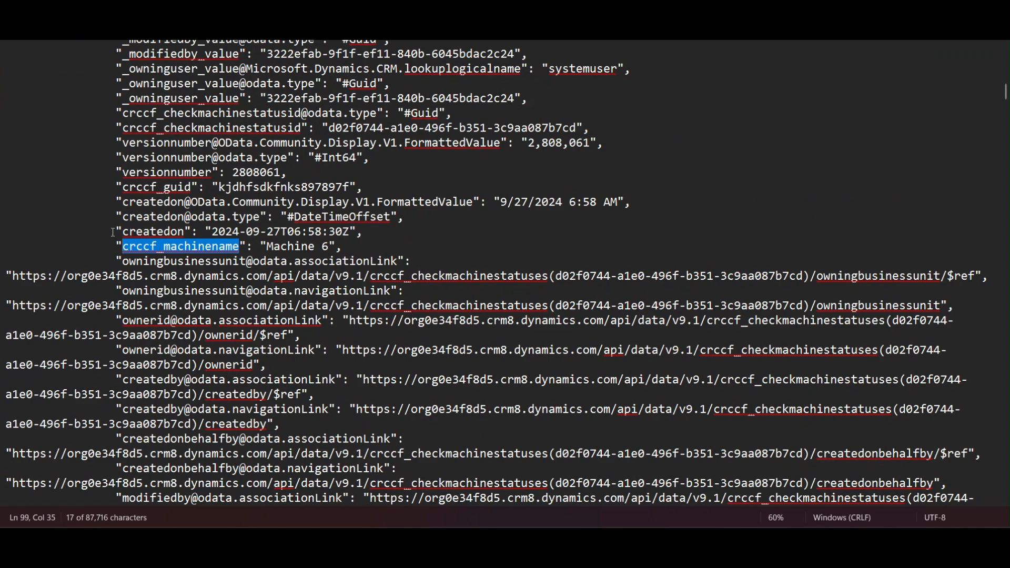
left_click_drag(112, 232, 114, 165)
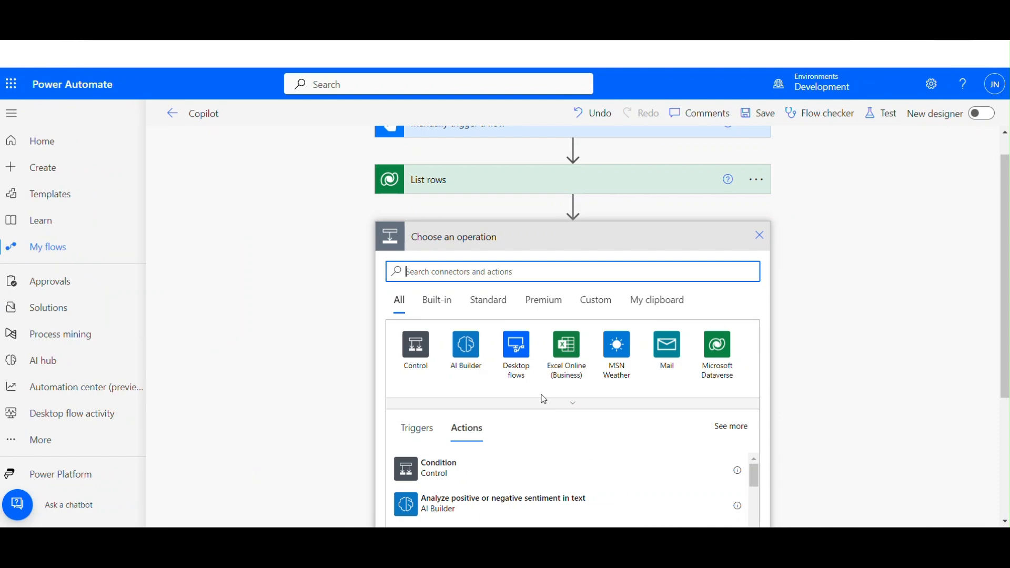
type("s")
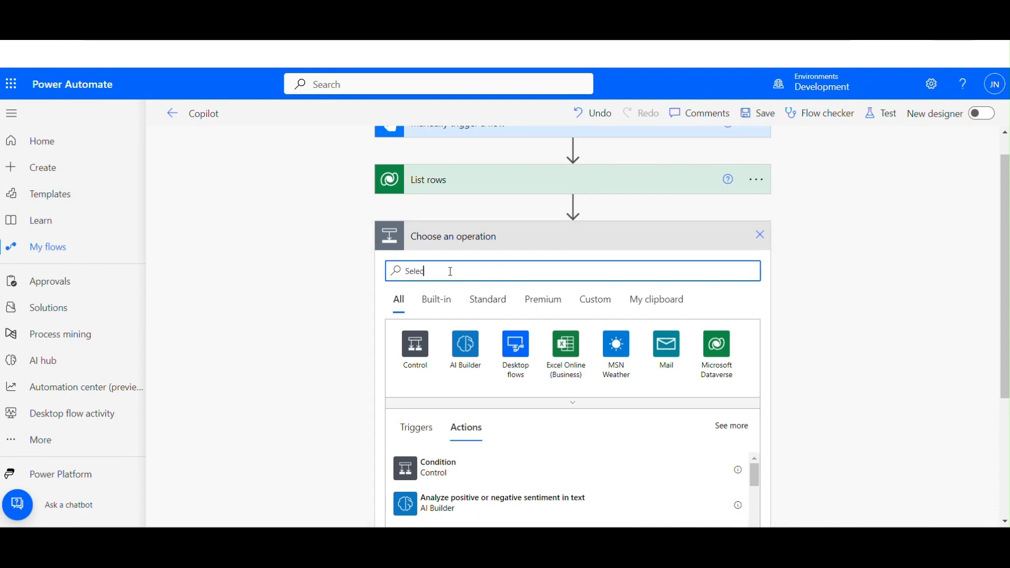
type("elect")
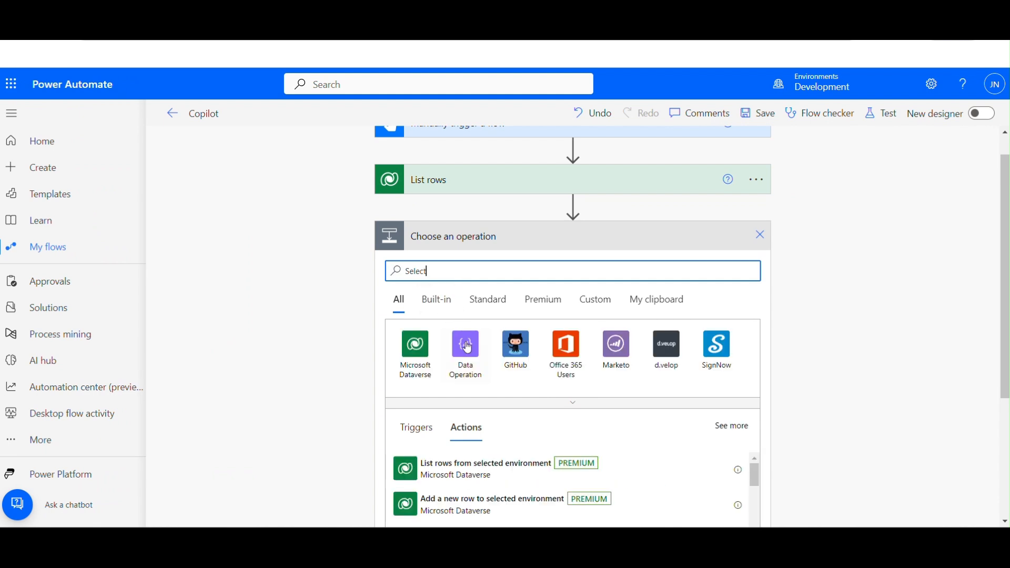
left_click(466, 347)
scroll(614, 404, "down", 2)
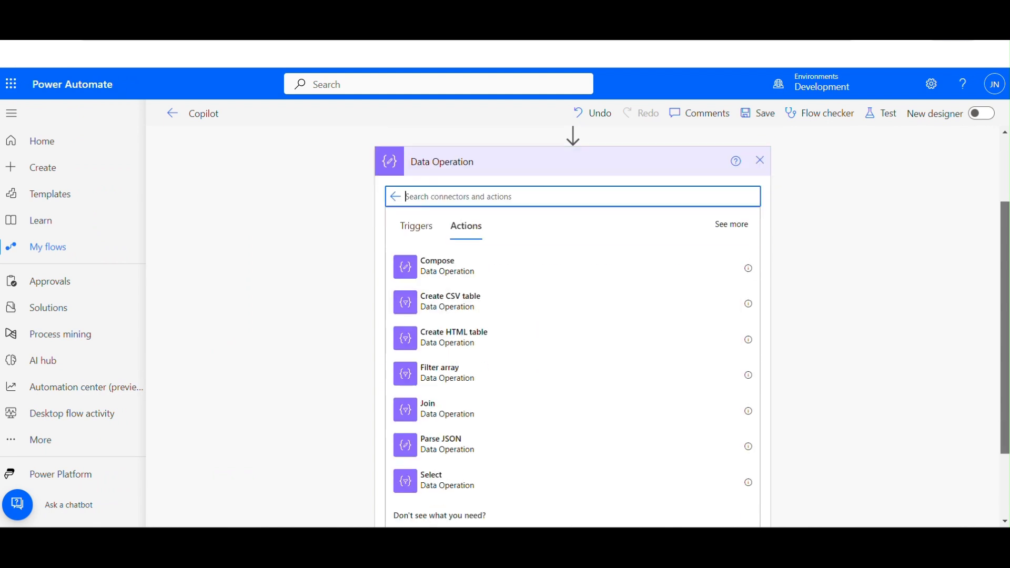
left_click(450, 451)
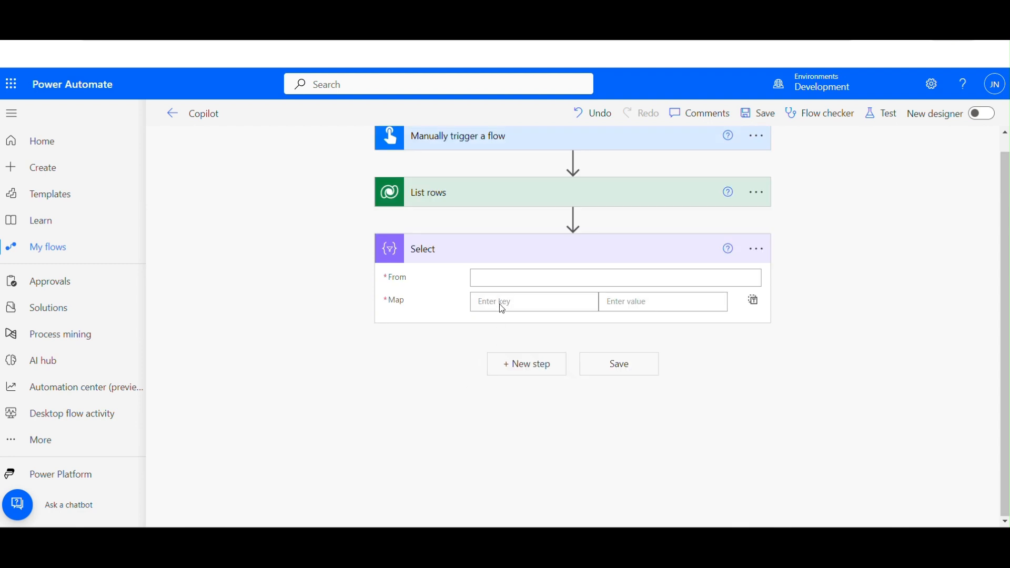
Set the Select action's From input to the List rows value output, and check the value array in the JSON text
left_click(516, 278)
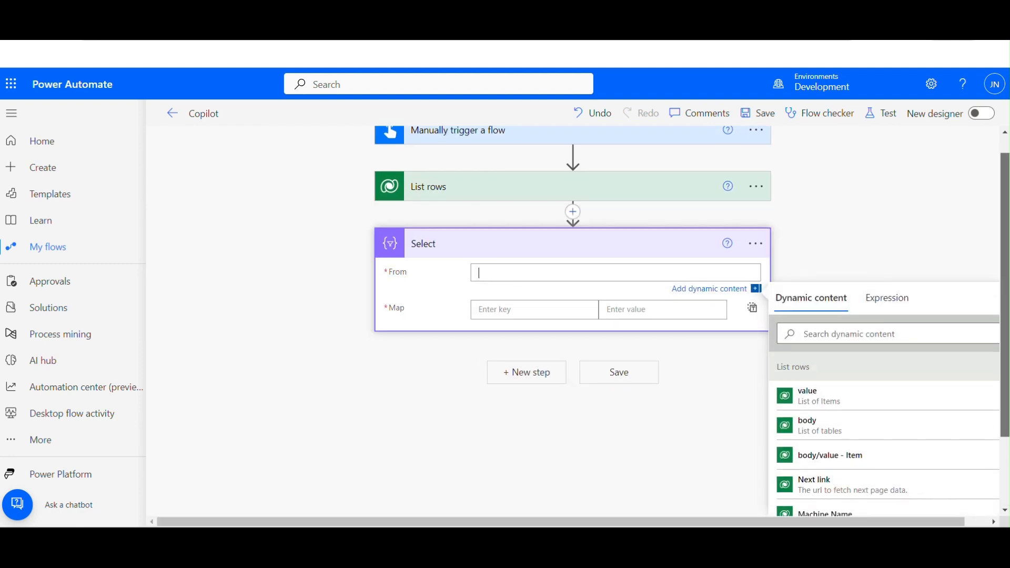
left_click(831, 372)
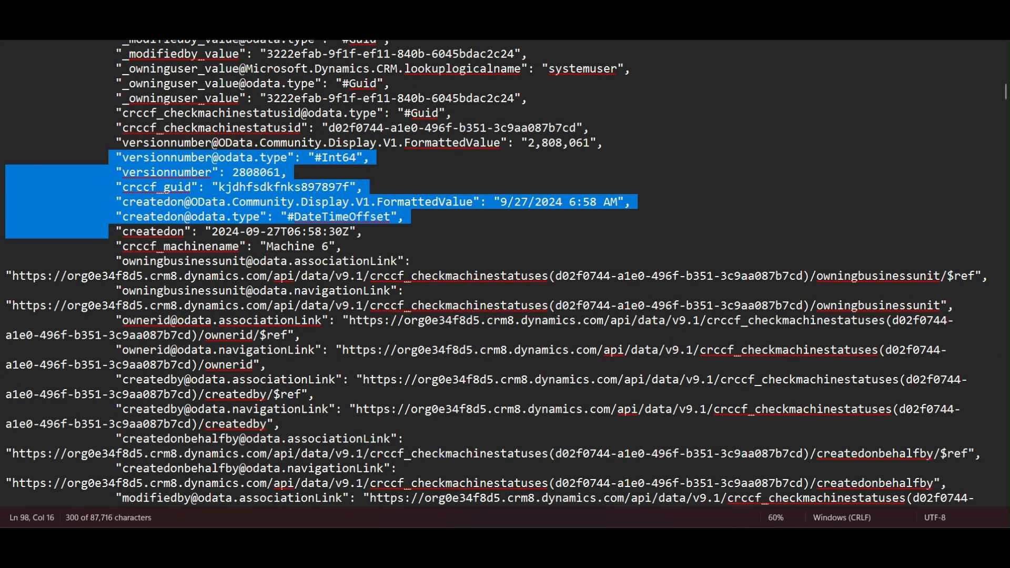
left_click_drag(1006, 100, 1004, 79)
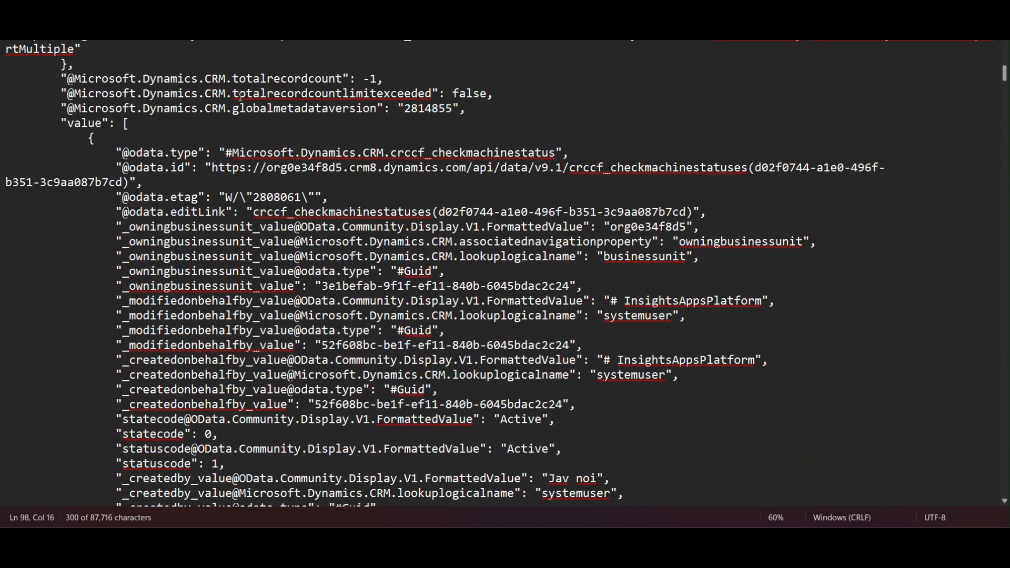
double_click(84, 124)
left_click(636, 547)
Map a Machine Name key to the List rows Machine Name column in the Select action
left_click(510, 284)
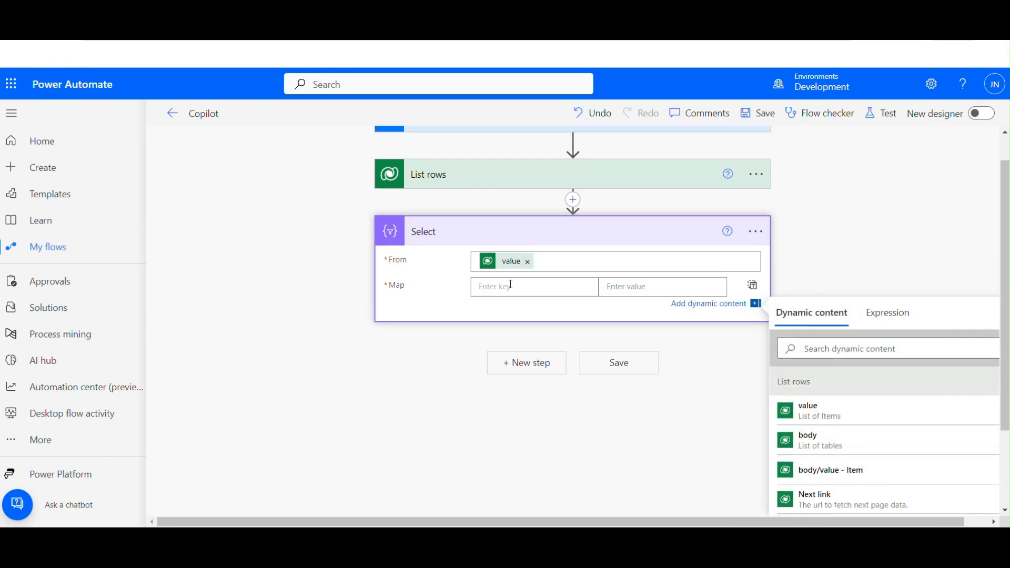
type("Machien")
type("Status")
key("BackSpace")
key("BackSpace")
type("Name")
left_click(511, 285)
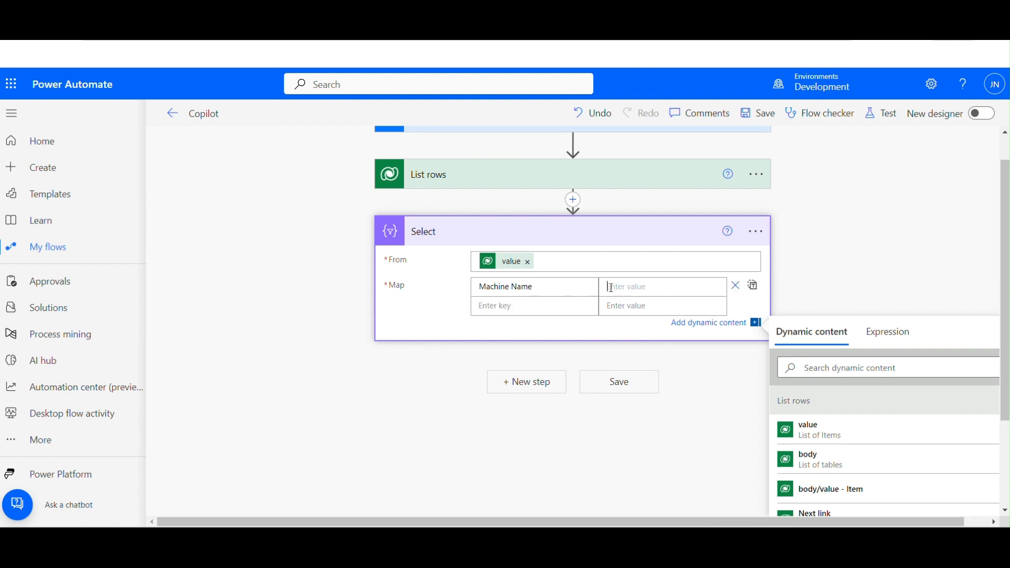
scroll(1005, 222, "down", 1)
left_click(850, 314)
type("machine")
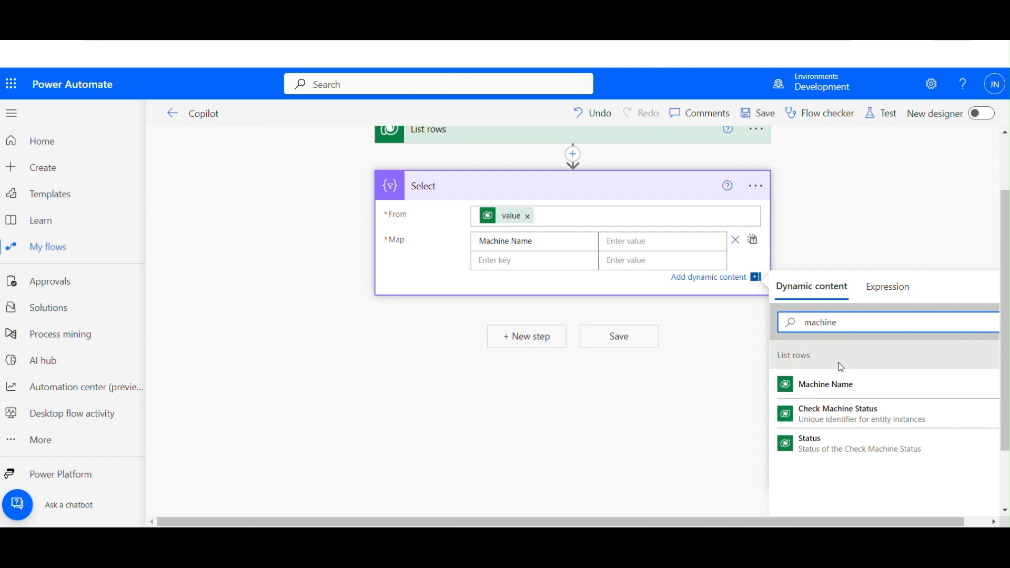
left_click(834, 388)
Add a Status of Machine key to the Select mapping, using the List rows Status column that has no description
left_click(517, 262)
type("Status of Machine")
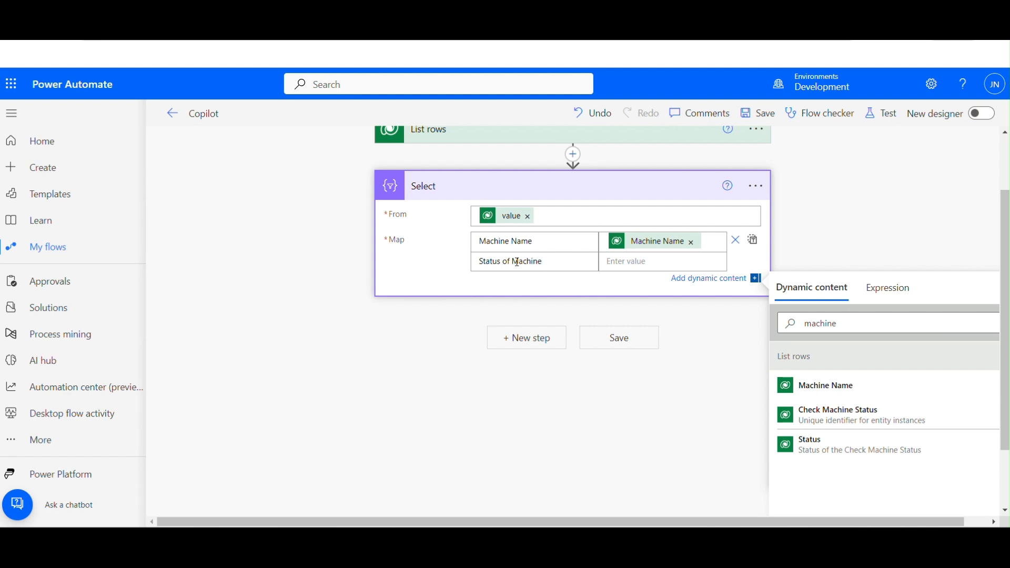
left_click(637, 262)
left_click_drag(838, 340, 792, 342)
type("Status")
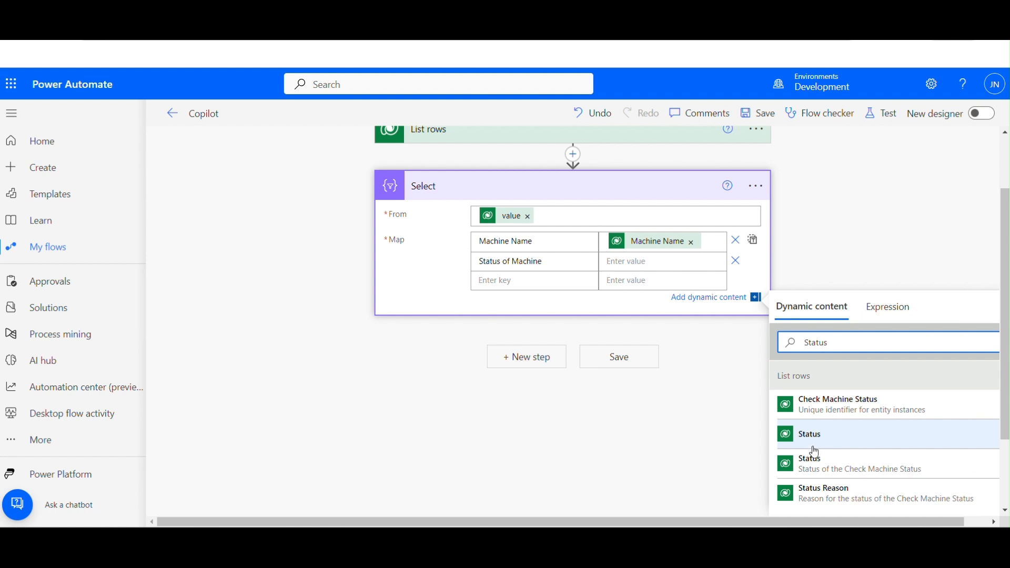
scroll(830, 469, "down", 1)
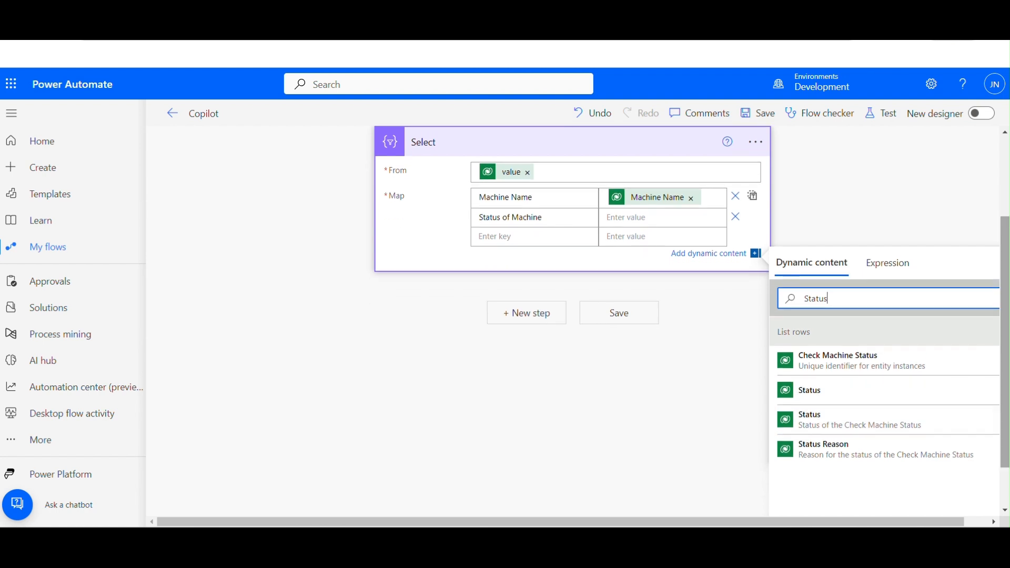
left_click(826, 396)
Add a Date key to the Select mapping with the expression utcNow() as its value
left_click(510, 236)
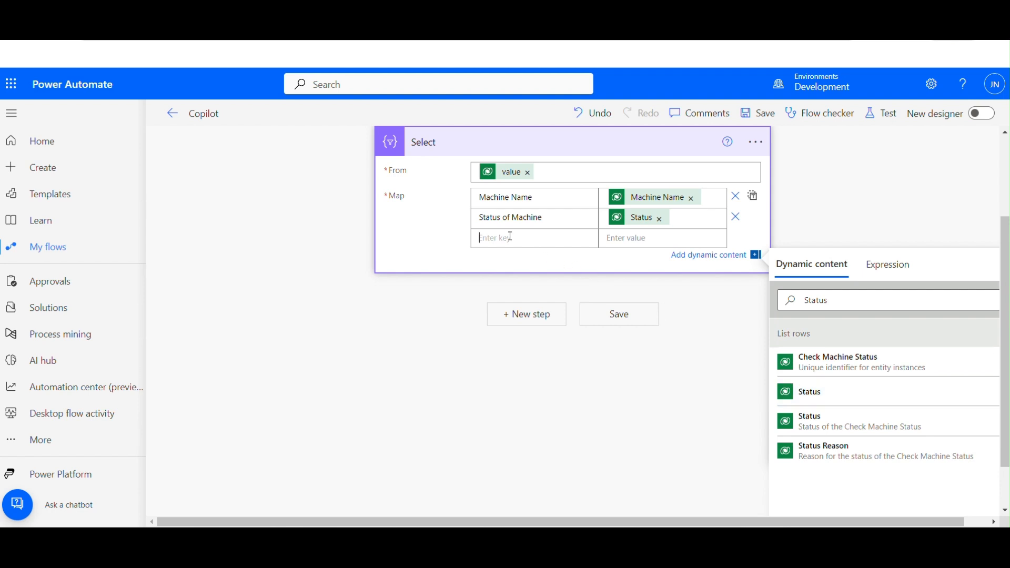
type("Date")
left_click(648, 239)
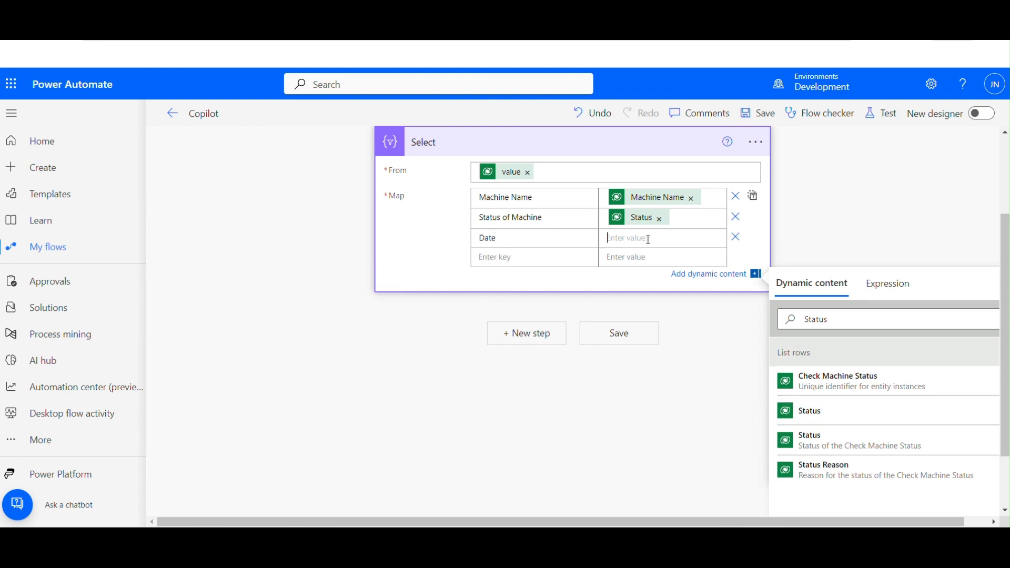
left_click(887, 284)
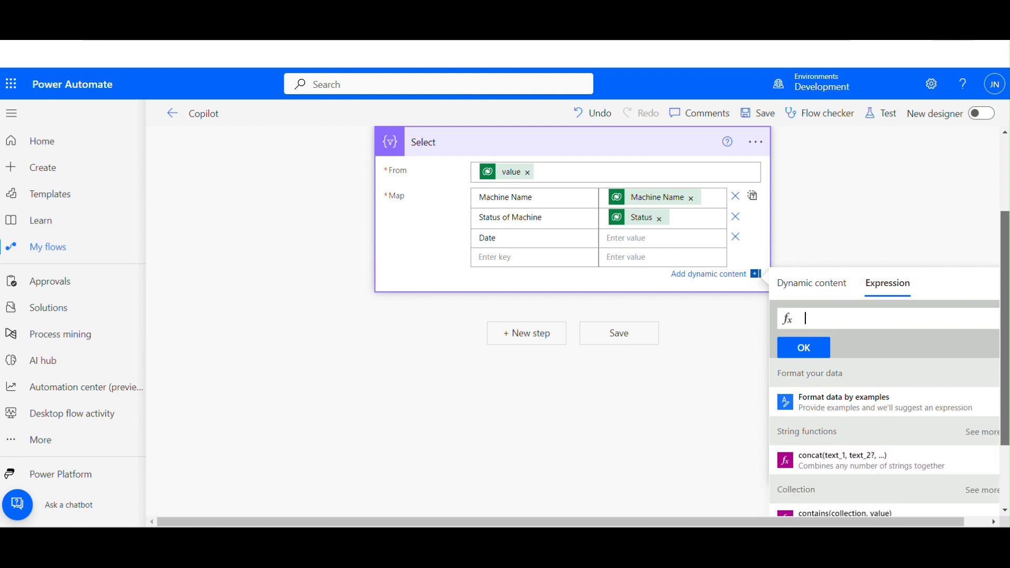
scroll(894, 368, "down", 2)
scroll(987, 333, "up", 1)
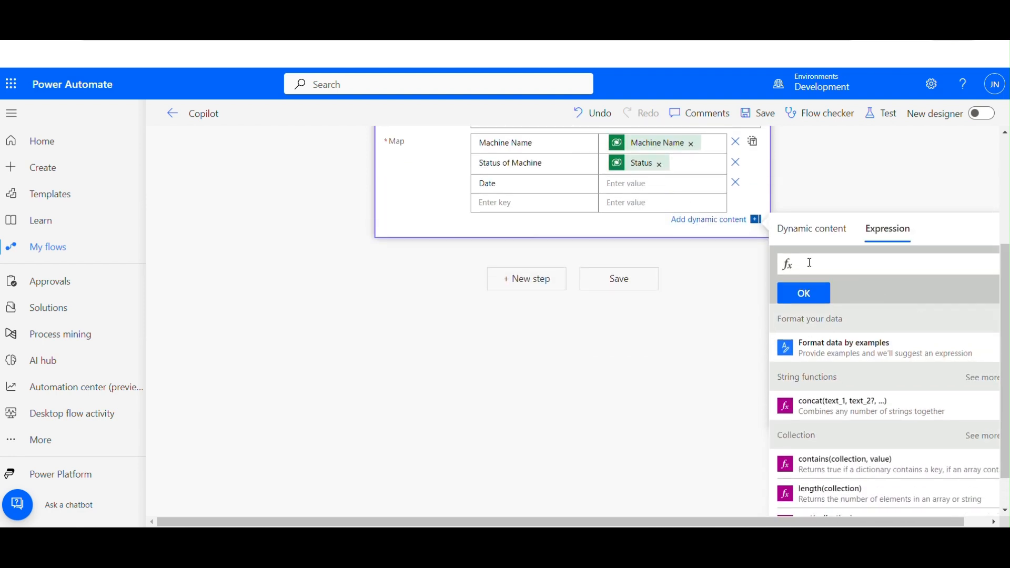
type("utc")
key("Tab")
left_click(815, 295)
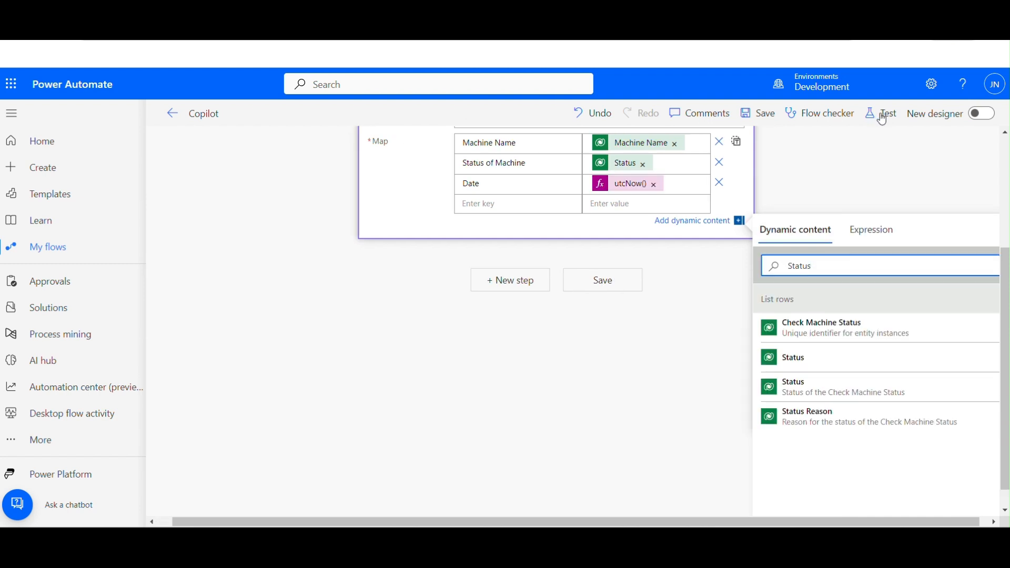
Add a Data Operation Create HTML table action after the Select action
scroll(918, 145, "up", 2)
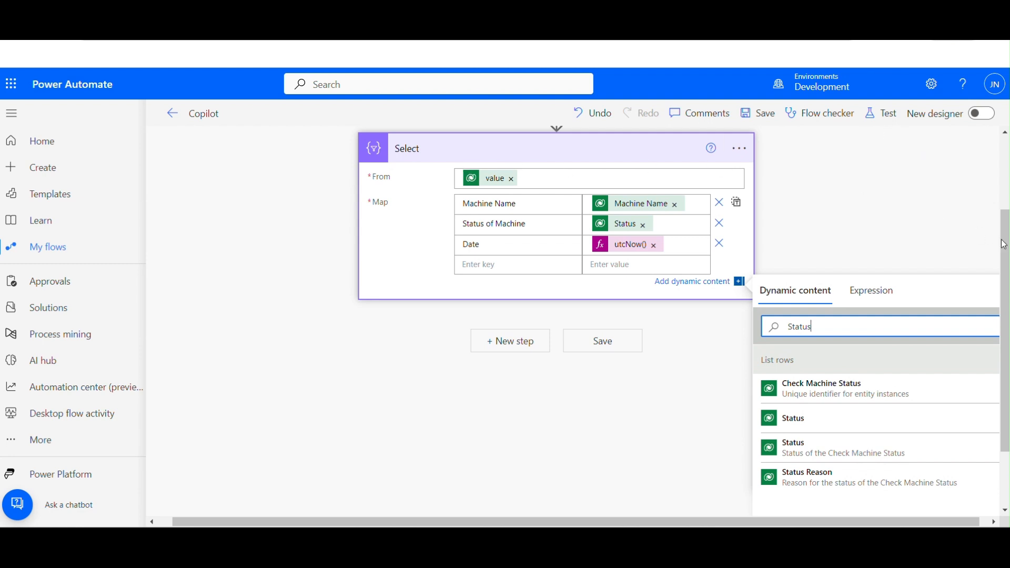
scroll(482, 198, "down", 1)
left_click(502, 312)
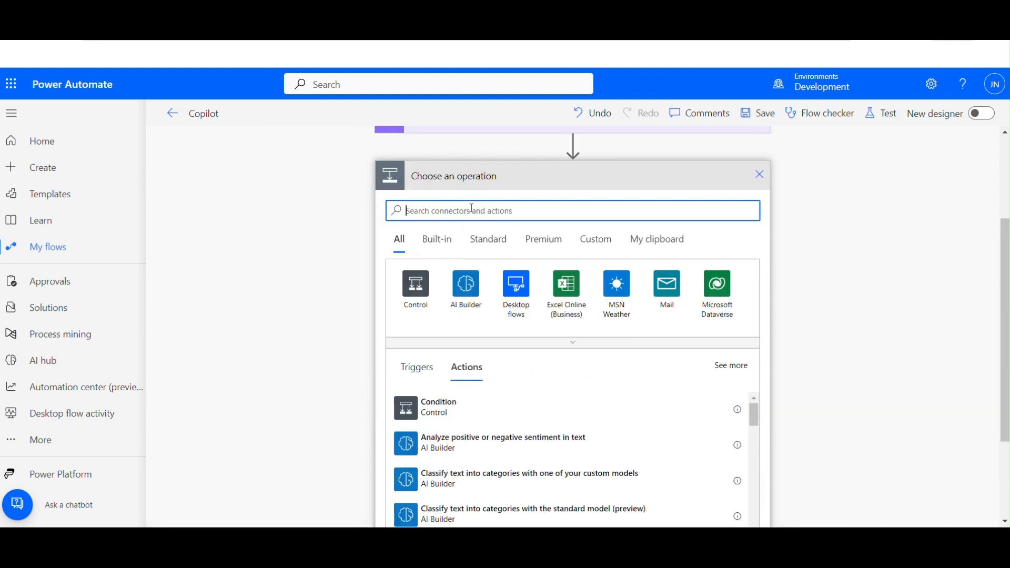
type("data opear")
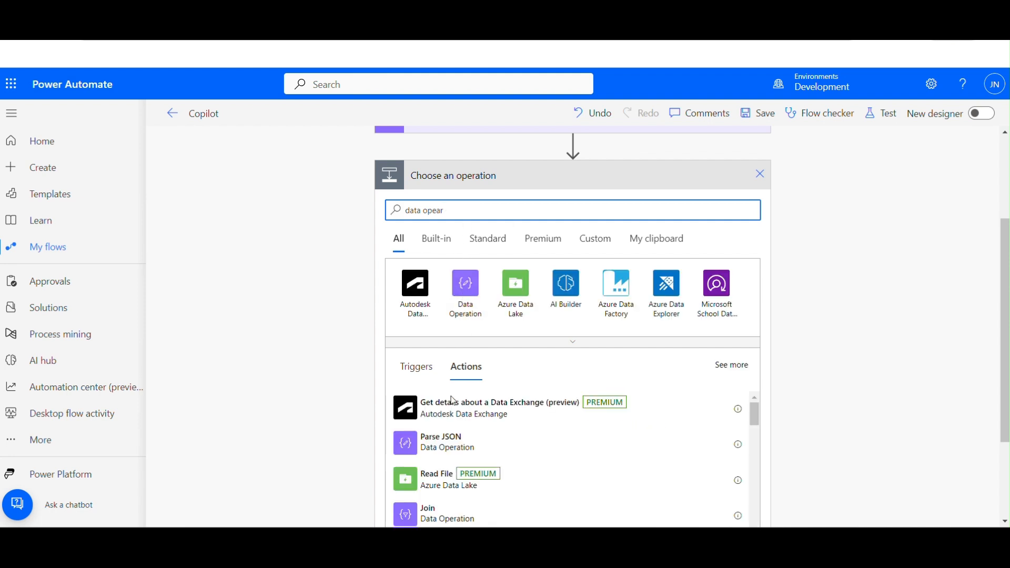
left_click(480, 281)
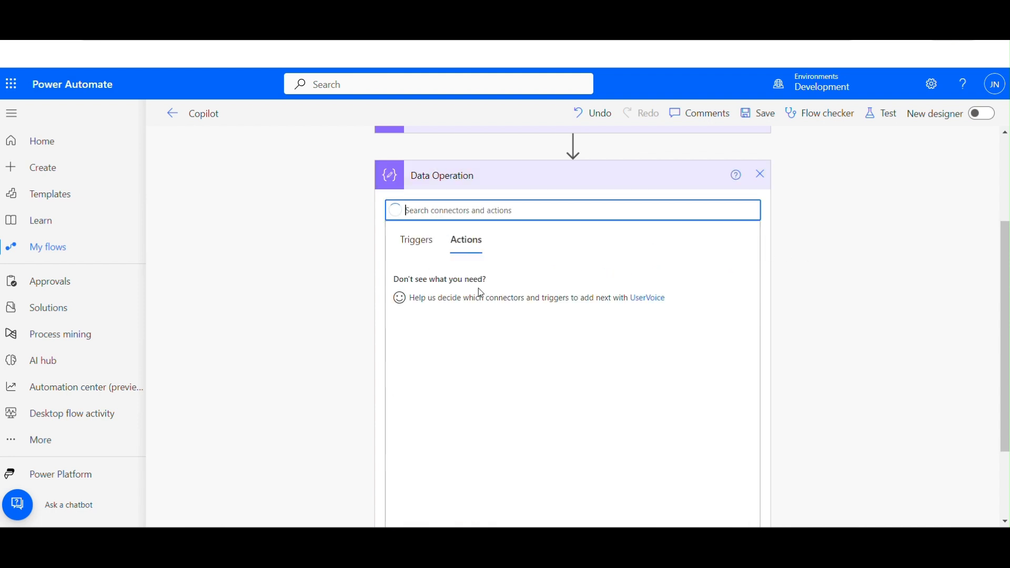
left_click(456, 356)
Set the HTML table's From input to the Select action's Output and show its advanced options
left_click(517, 334)
scroll(869, 393, "down", 2)
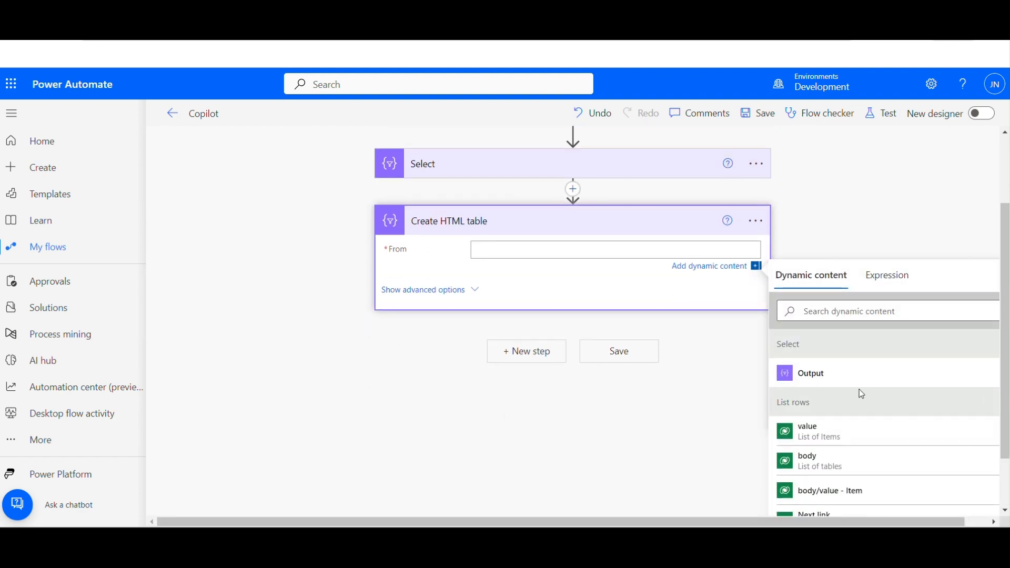
left_click(823, 377)
left_click(458, 294)
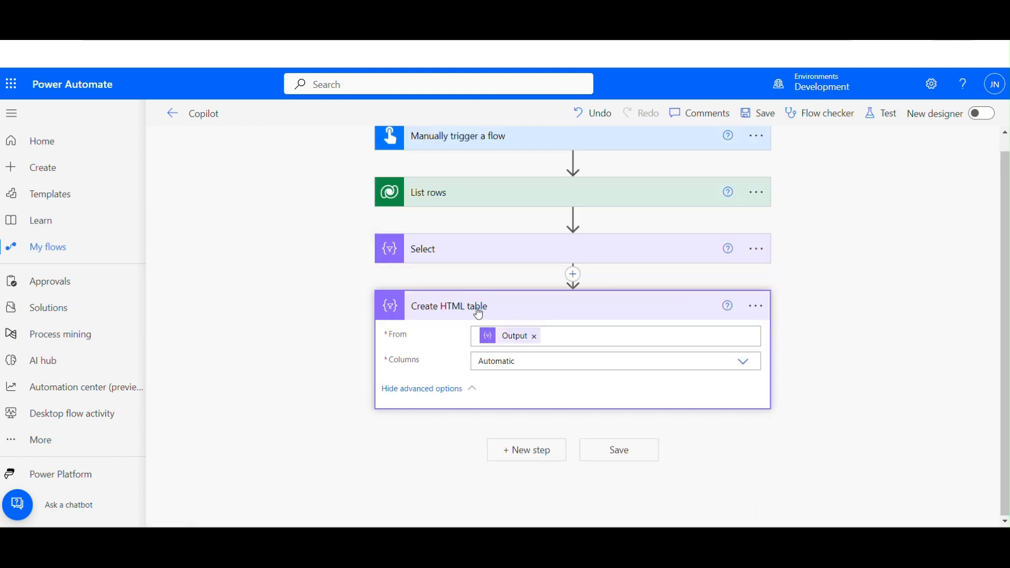
left_click(542, 361)
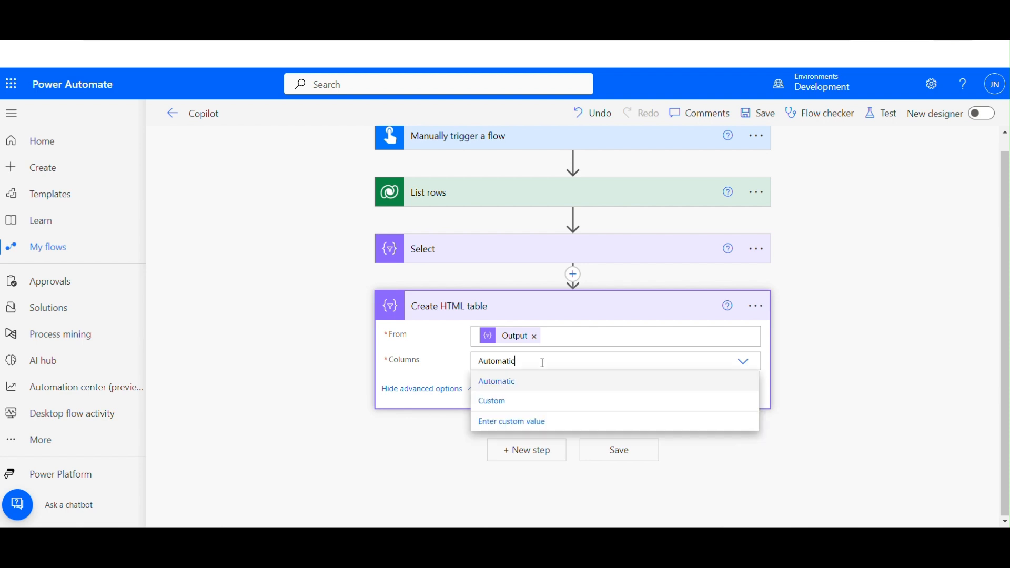
left_click(515, 407)
left_click(591, 392)
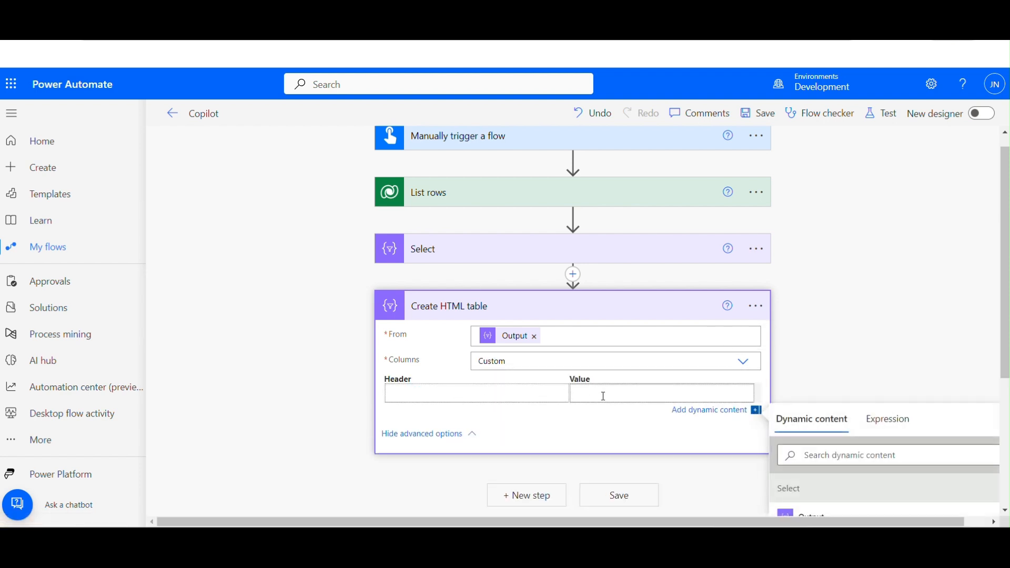
left_click(738, 361)
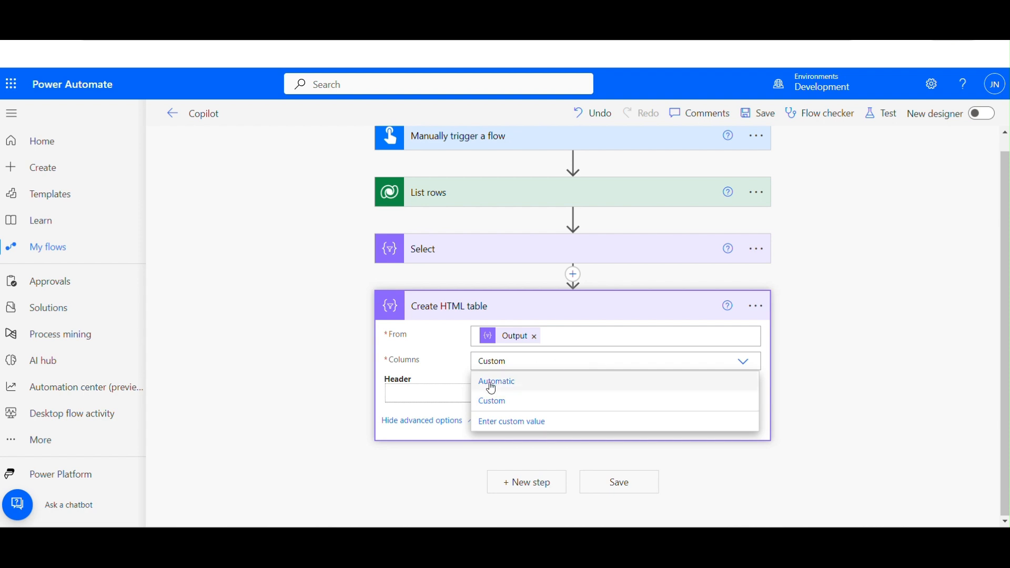
left_click(491, 382)
Save and test the flow manually, run it, and close the run confirmation to open the run's results
left_click(884, 116)
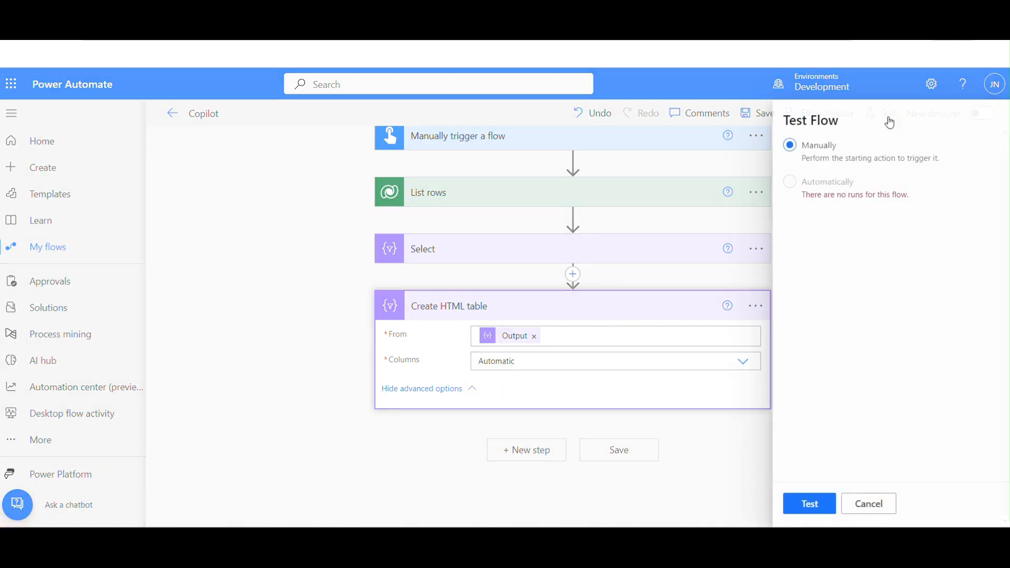
left_click(795, 509)
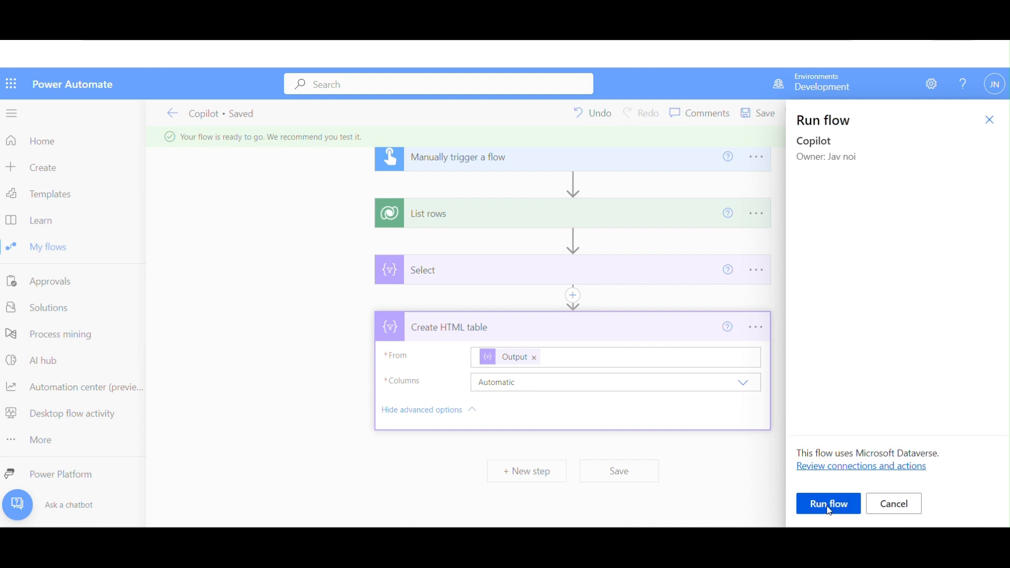
left_click(829, 508)
left_click(828, 506)
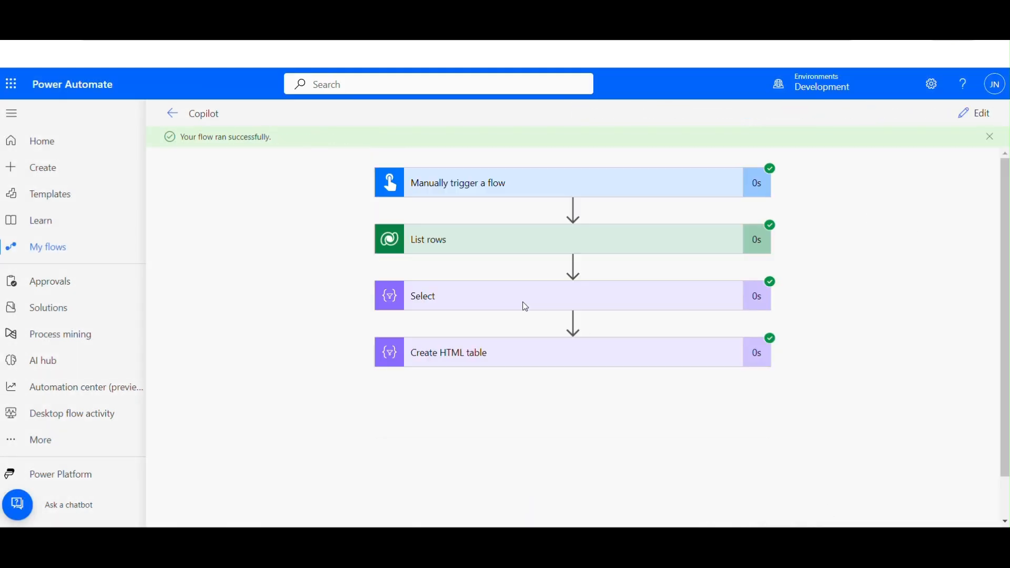
Expand the Create HTML table and Select actions in the run results and examine the JSON array in the Select output
left_click(533, 354)
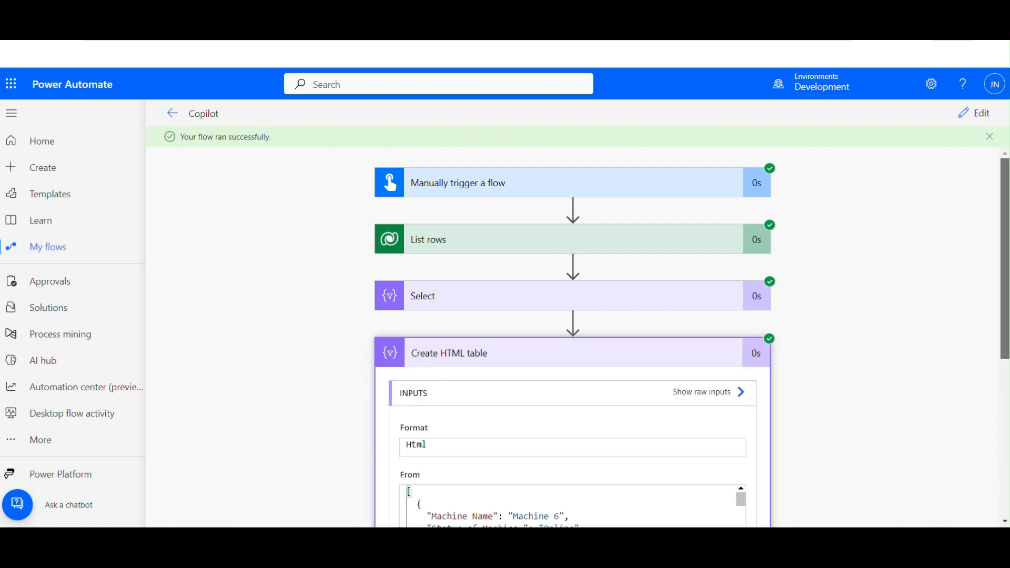
scroll(573, 336, "down", 4)
scroll(676, 219, "up", 3)
left_click(573, 237)
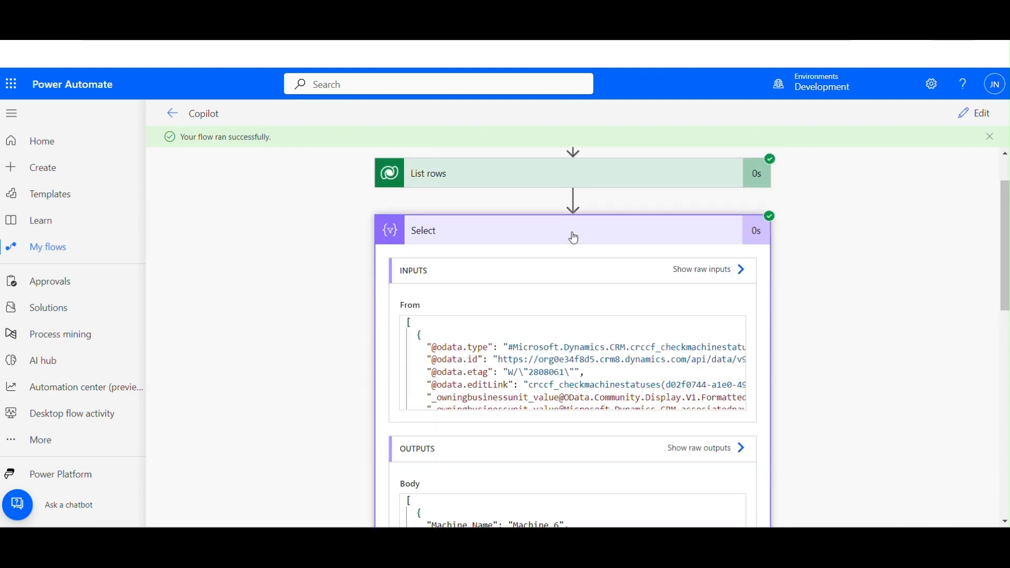
scroll(488, 289, "down", 5)
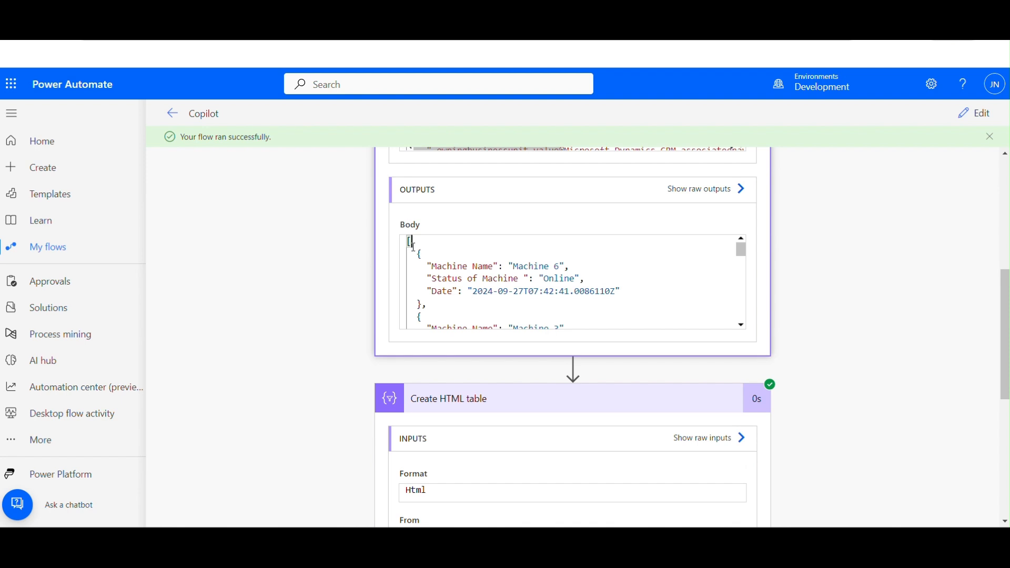
left_click_drag(412, 242, 566, 241)
Compare the Create HTML table action's JSON input with the machine name, status and date columns of its output table
scroll(791, 437, "down", 5)
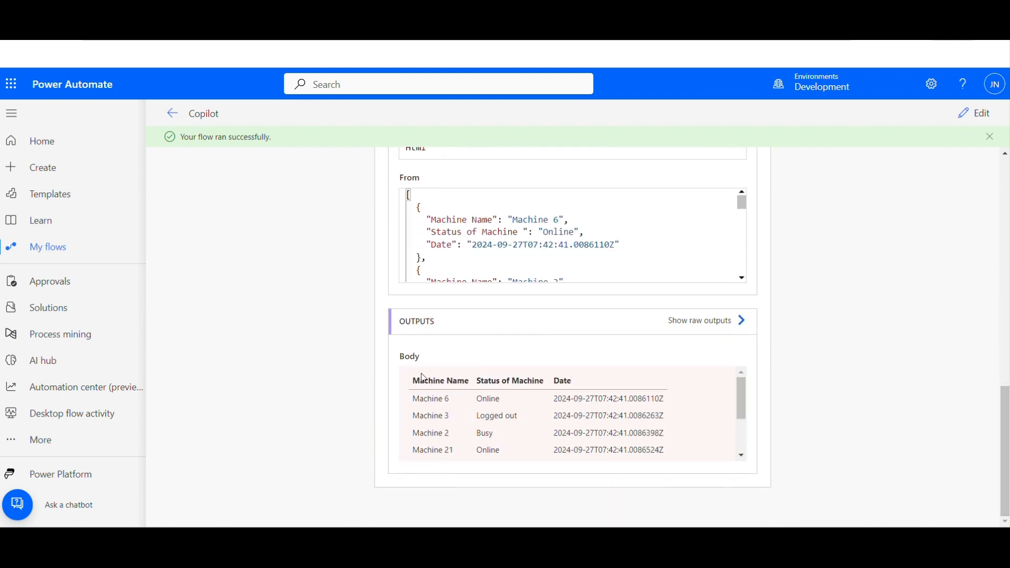
left_click_drag(405, 379, 742, 386)
scroll(1007, 359, "up", 3)
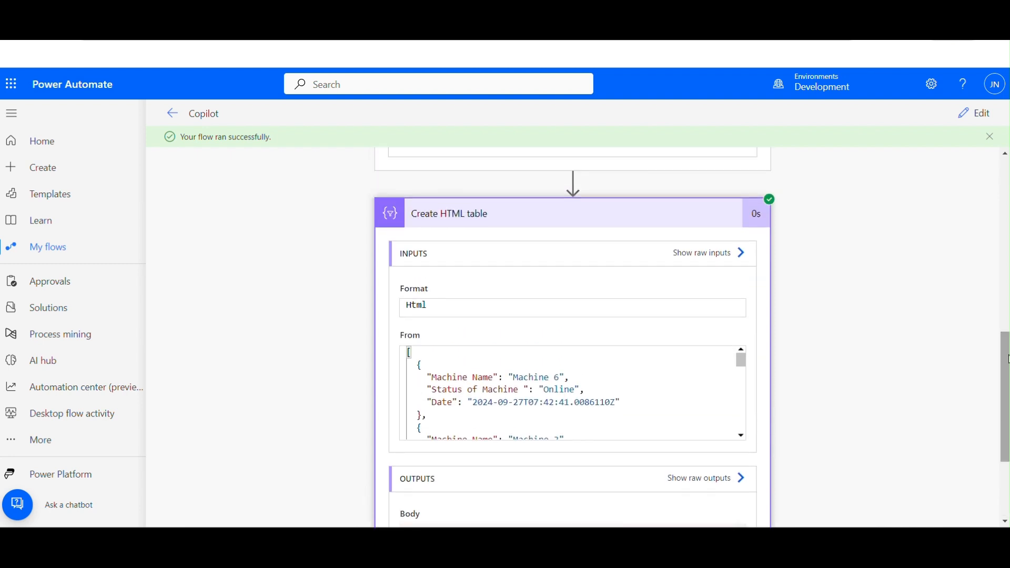
left_click_drag(1008, 359, 1008, 383)
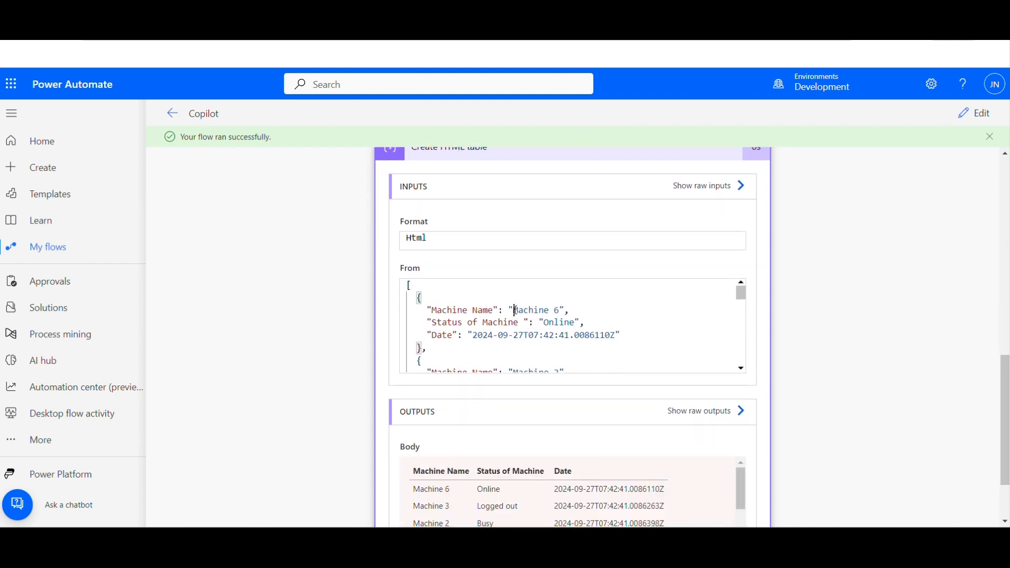
left_click_drag(515, 310, 567, 312)
left_click_drag(544, 323, 569, 323)
scroll(572, 337, "down", 2)
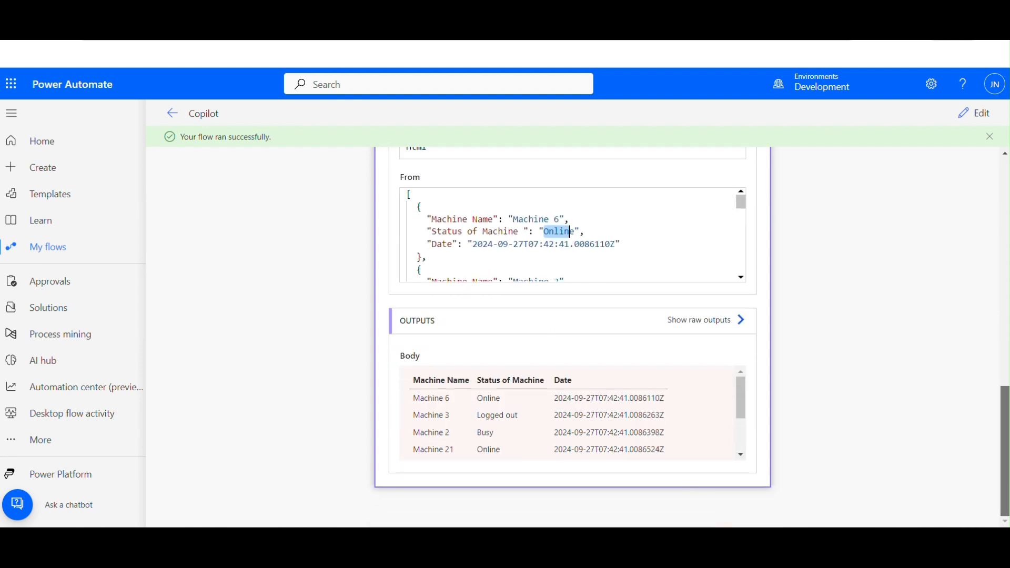
scroll(443, 323, "up", 3)
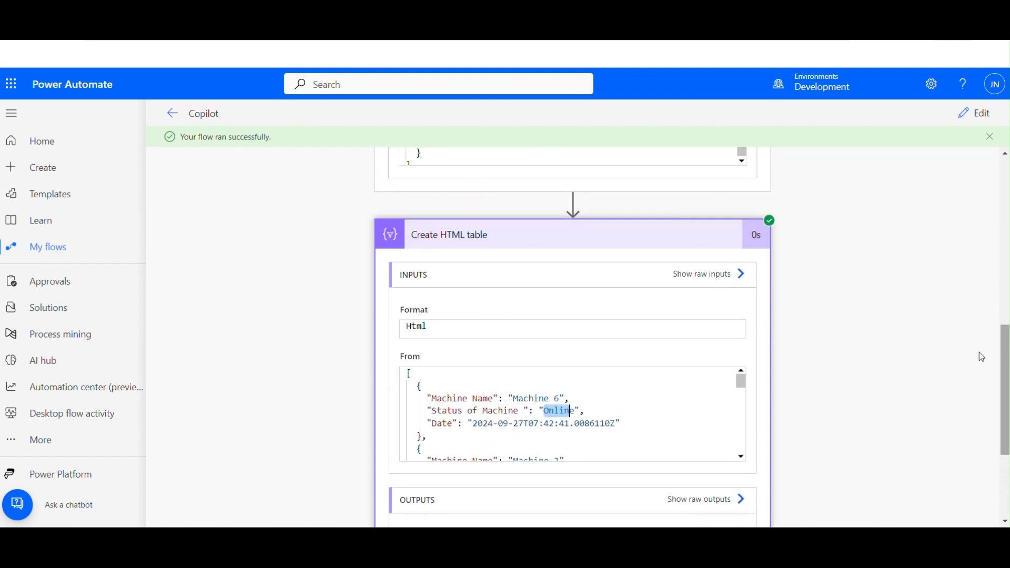